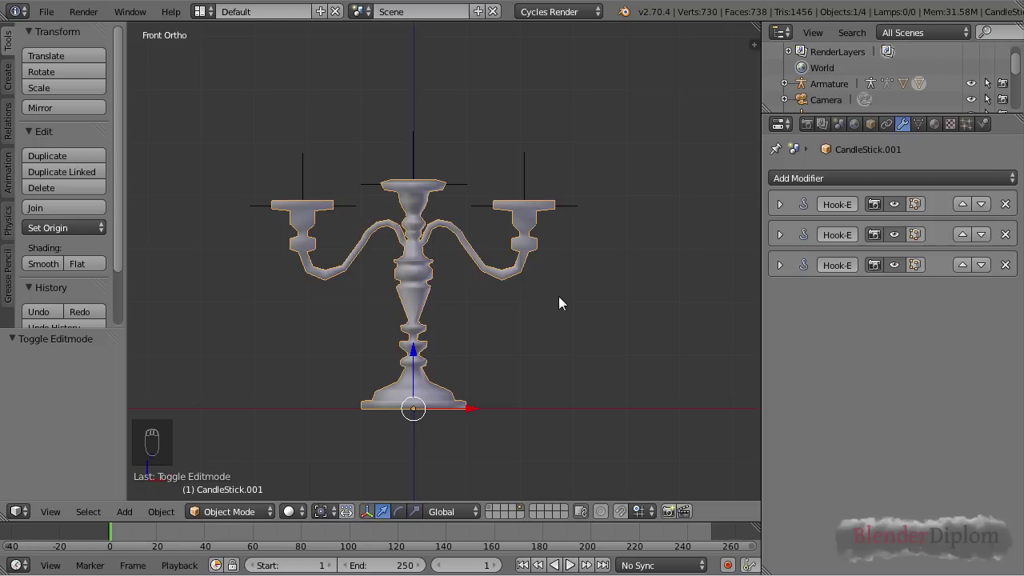
# Orbit around the candlestick and test-move the right candle-top empty
pyautogui.keyDown('shift'); pyautogui.moveTo(521, 173); pyautogui.dragTo(513, 162, button='middle'); pyautogui.keyUp('shift')
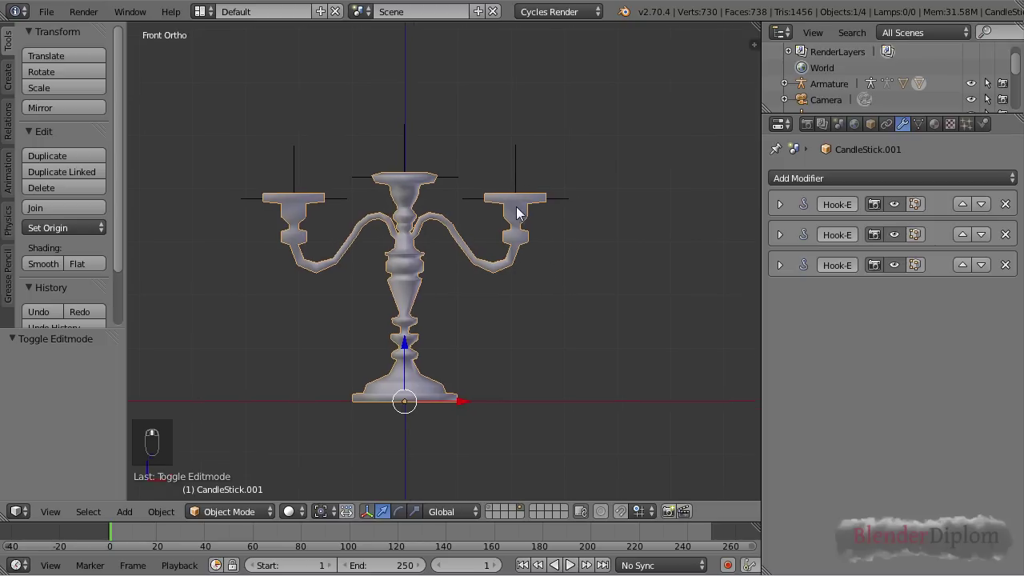
pyautogui.moveTo(551, 272); pyautogui.dragTo(448, 214, button='middle')
pyautogui.rightClick(477, 190)
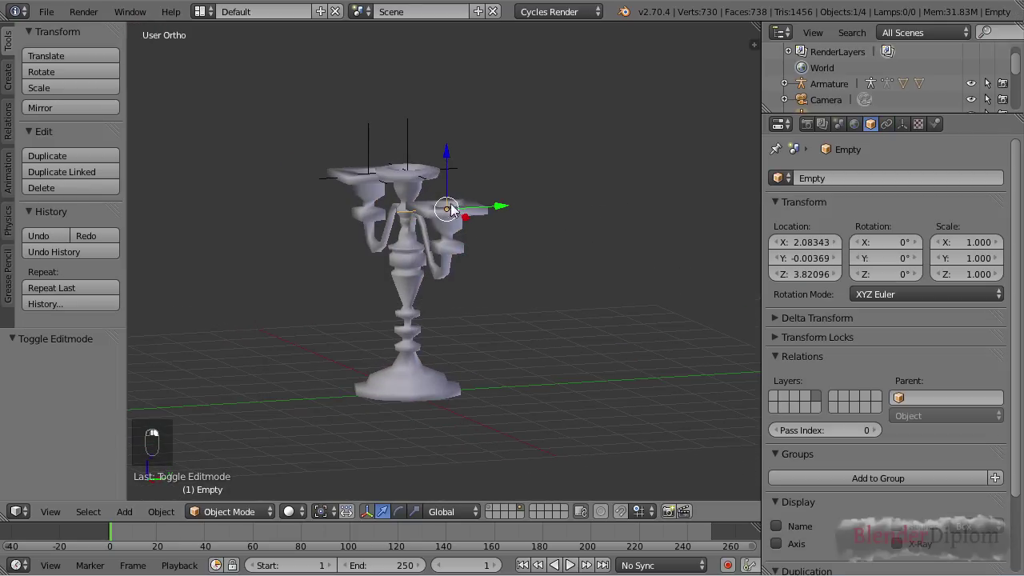
pyautogui.scroll(1, 483, 212)
pyautogui.moveTo(432, 252); pyautogui.dragTo(393, 198, button='middle')
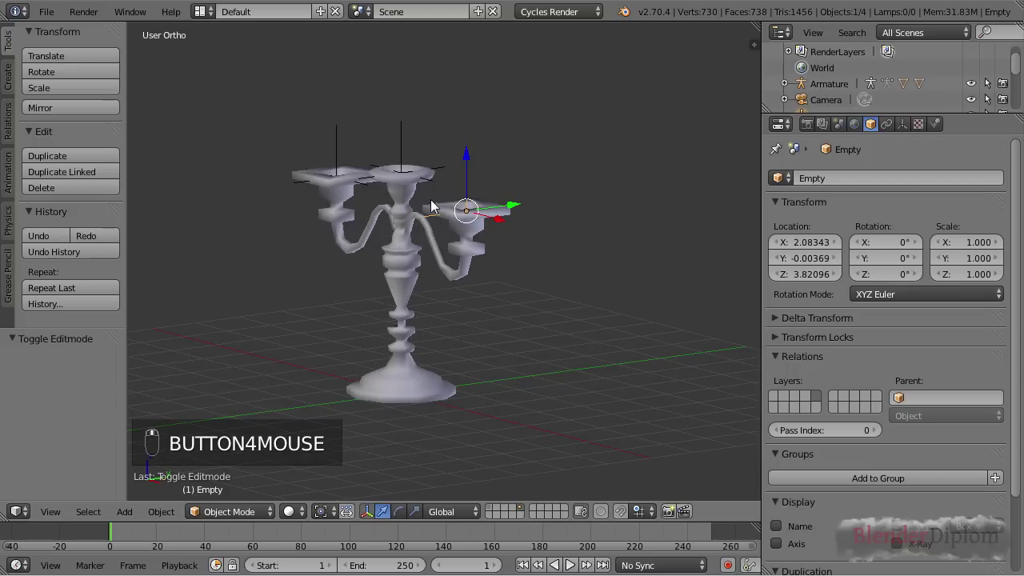
pyautogui.press('g')
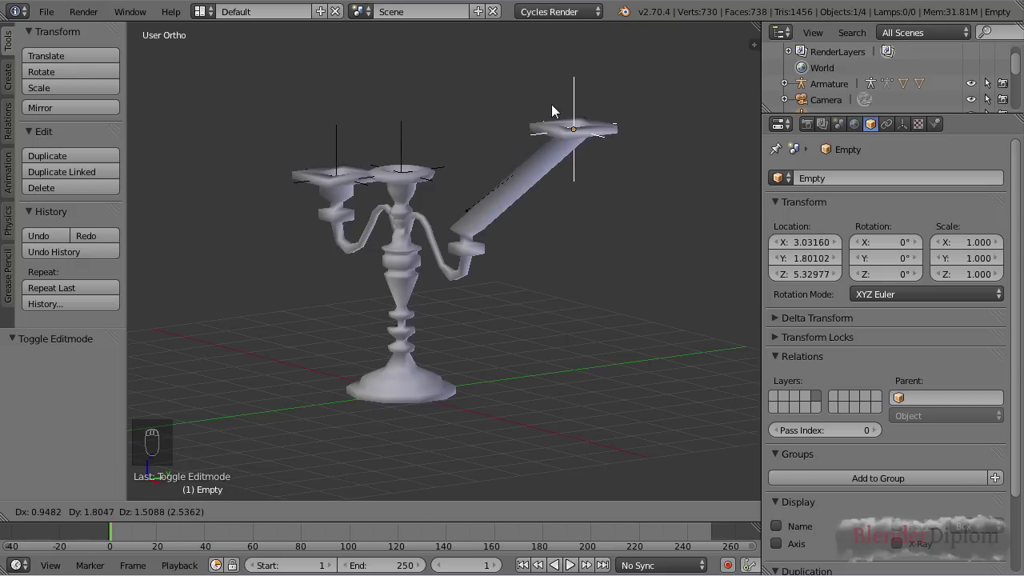
pyautogui.click(429, 182)
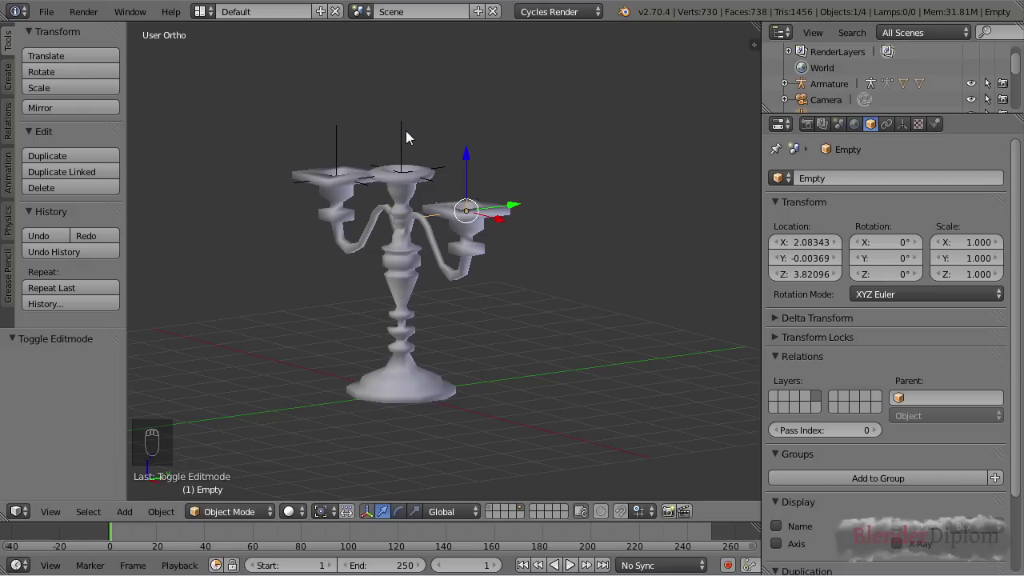
# Test-move the centre and left cup empties, cancel both, and return to front view
pyautogui.moveTo(406, 131); pyautogui.dragTo(502, 73, button='right')
pyautogui.rightClick(508, 68)
pyautogui.moveTo(328, 134); pyautogui.dragTo(288, 137, button='right')
pyautogui.rightClick(293, 132)
pyautogui.press('KP_1')
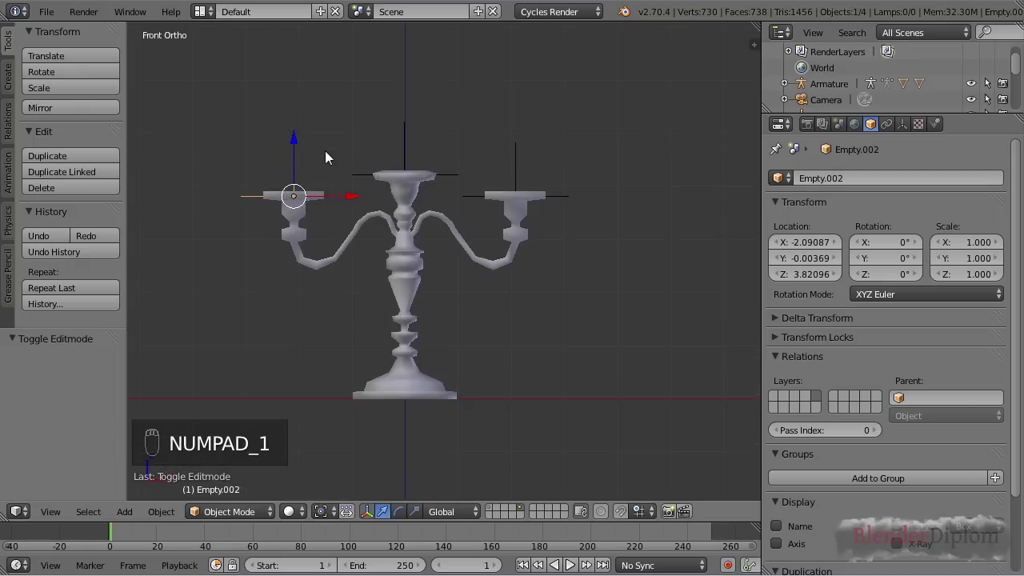
# Add a Laplacian Deform modifier to the candlestick mesh with Repeat set to 50
pyautogui.rightClick(424, 220)
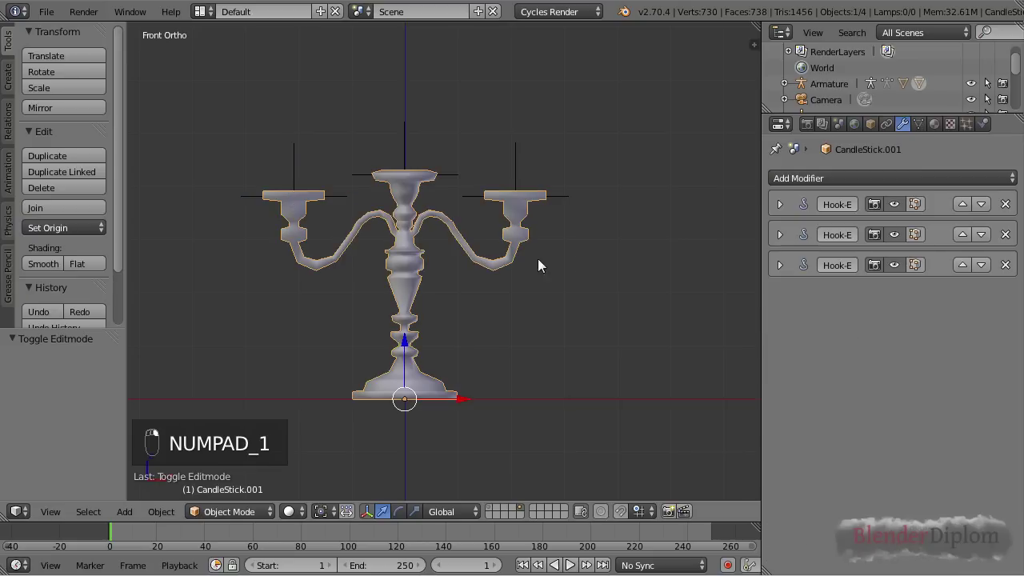
pyautogui.click(809, 176)
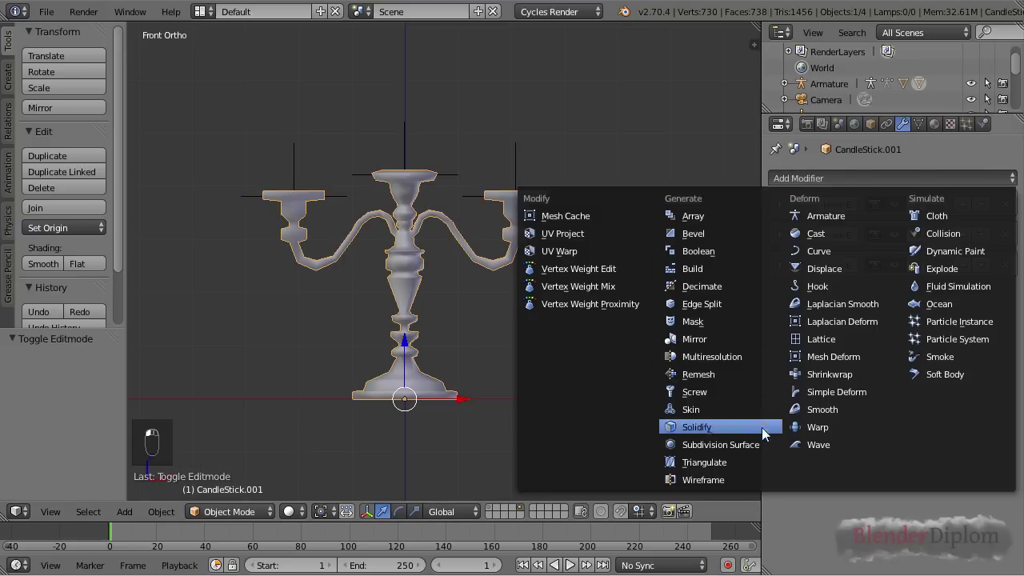
pyautogui.click(878, 320)
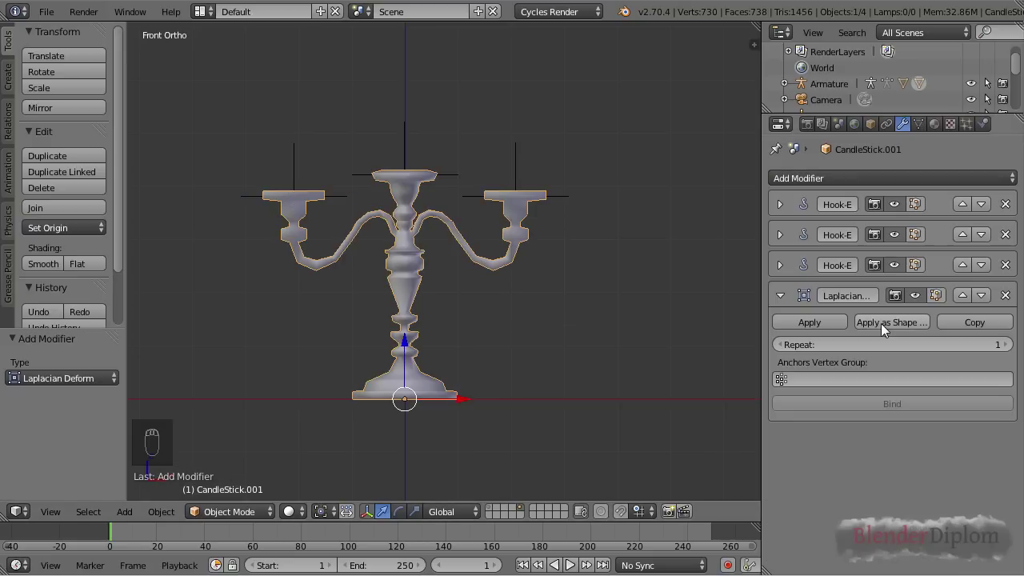
pyautogui.keyDown('shift'); pyautogui.moveTo(549, 289); pyautogui.dragTo(559, 232, button='middle'); pyautogui.keyUp('shift')
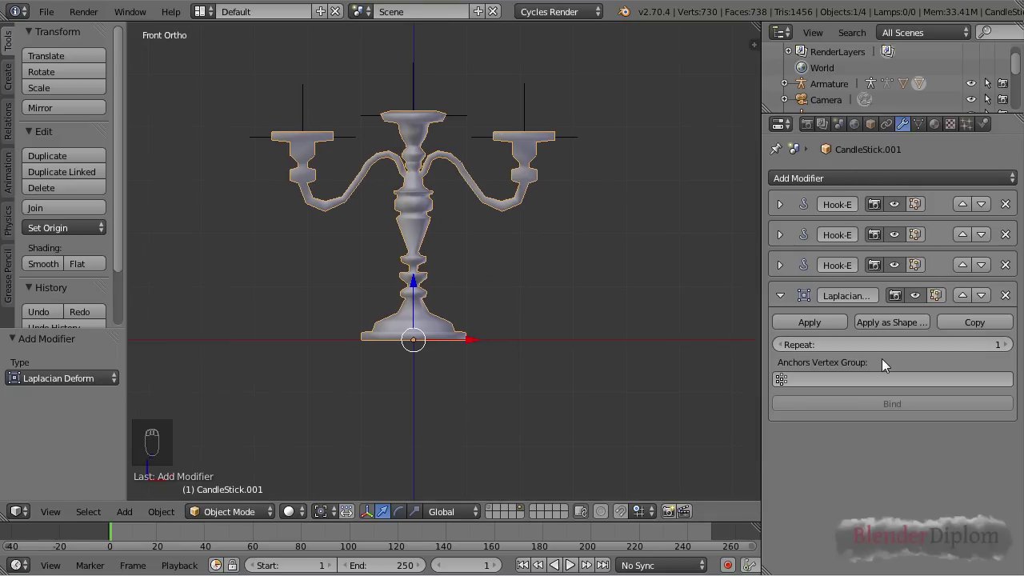
pyautogui.moveTo(881, 345); pyautogui.dragTo(900, 344)
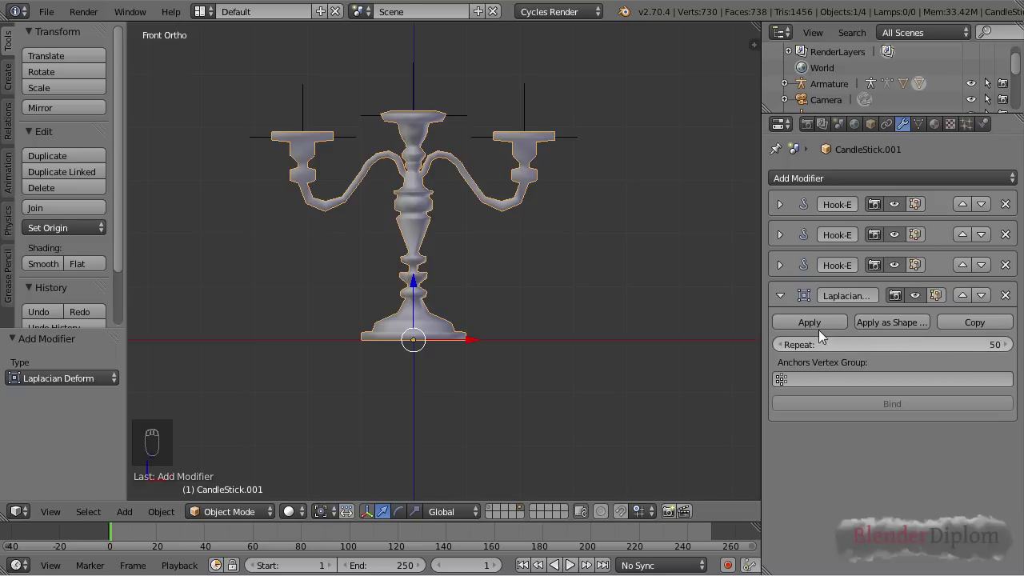
pyautogui.keyDown('shift'); pyautogui.moveTo(544, 256); pyautogui.dragTo(561, 300, button='middle'); pyautogui.keyUp('shift')
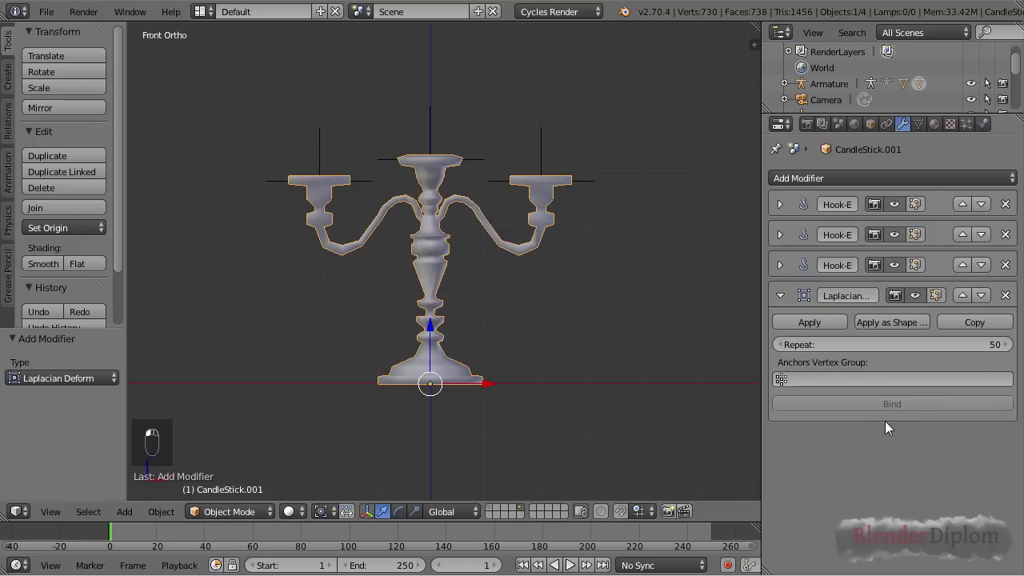
pyautogui.click(863, 378)
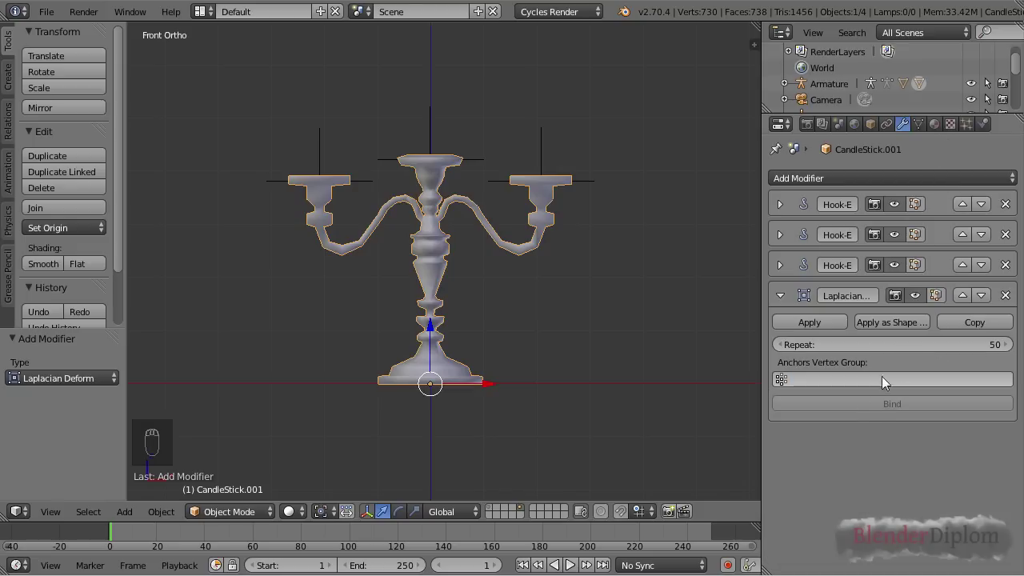
# Create a new vertex group on the candlestick and enter Edit Mode in wireframe
pyautogui.click(918, 124)
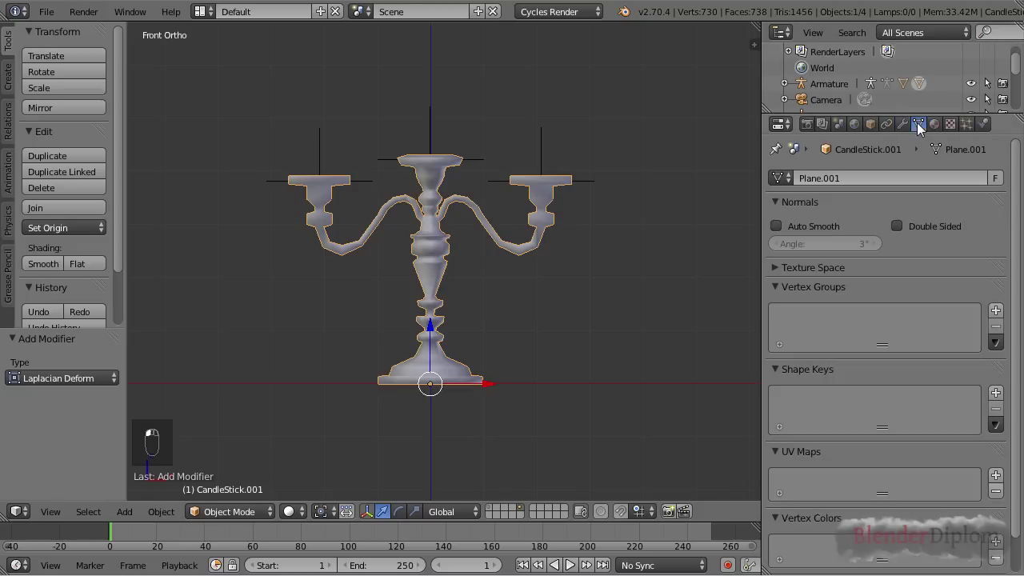
pyautogui.click(995, 311)
pyautogui.press('Tab')
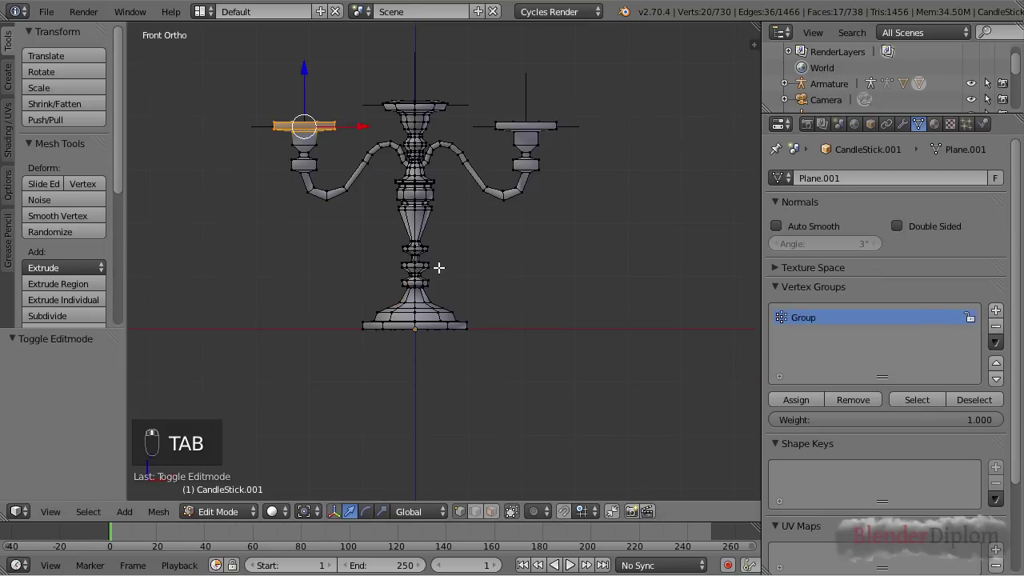
pyautogui.keyDown('shift'); pyautogui.moveTo(467, 227); pyautogui.dragTo(468, 252, button='middle'); pyautogui.keyUp('shift')
pyautogui.press('z')
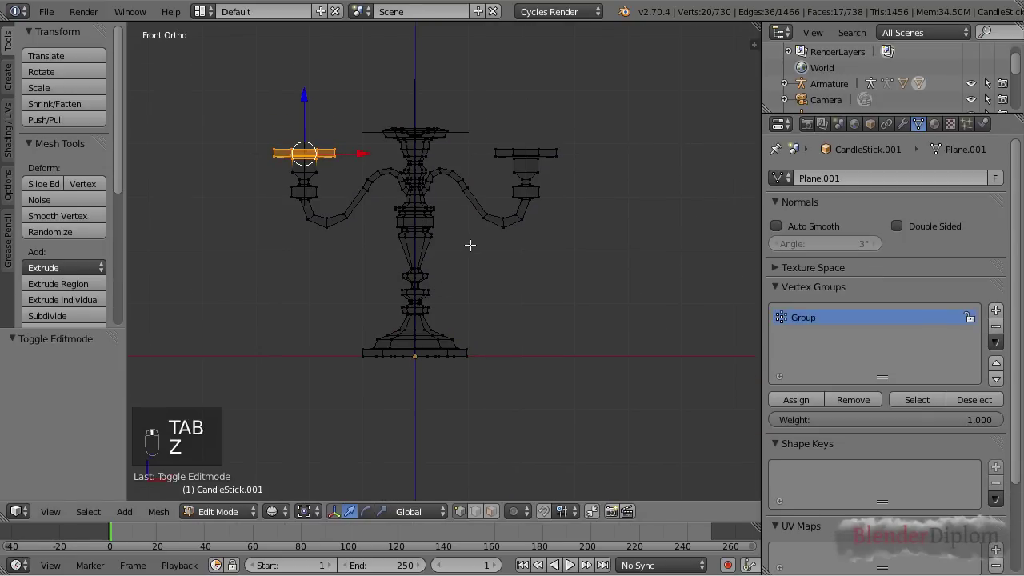
pyautogui.press('v')
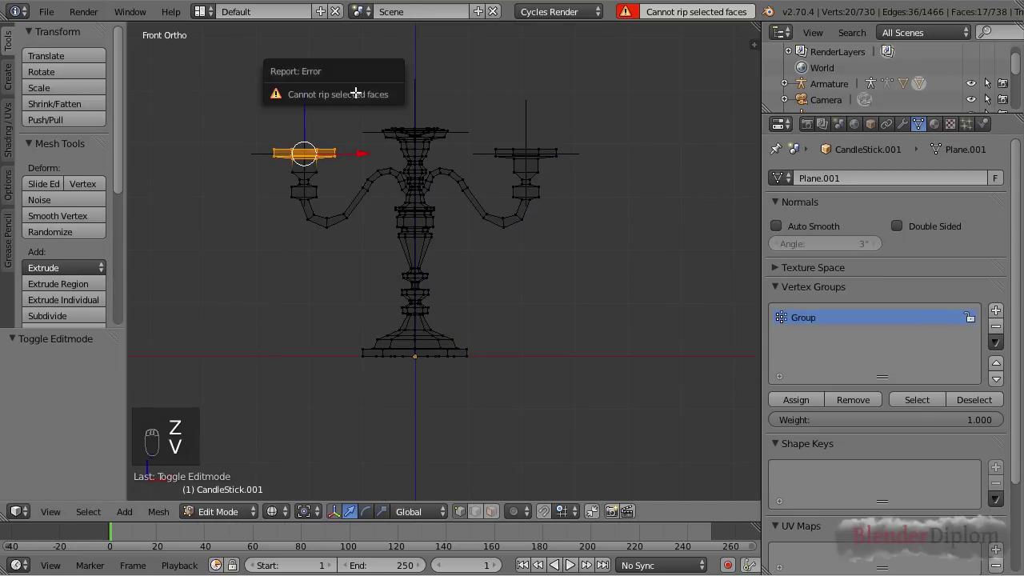
# Box-select the centre, right and left candle tops
pyautogui.press('b')
pyautogui.moveTo(365, 109); pyautogui.dragTo(591, 163)
pyautogui.press('b')
pyautogui.scroll(5, 397, 208)
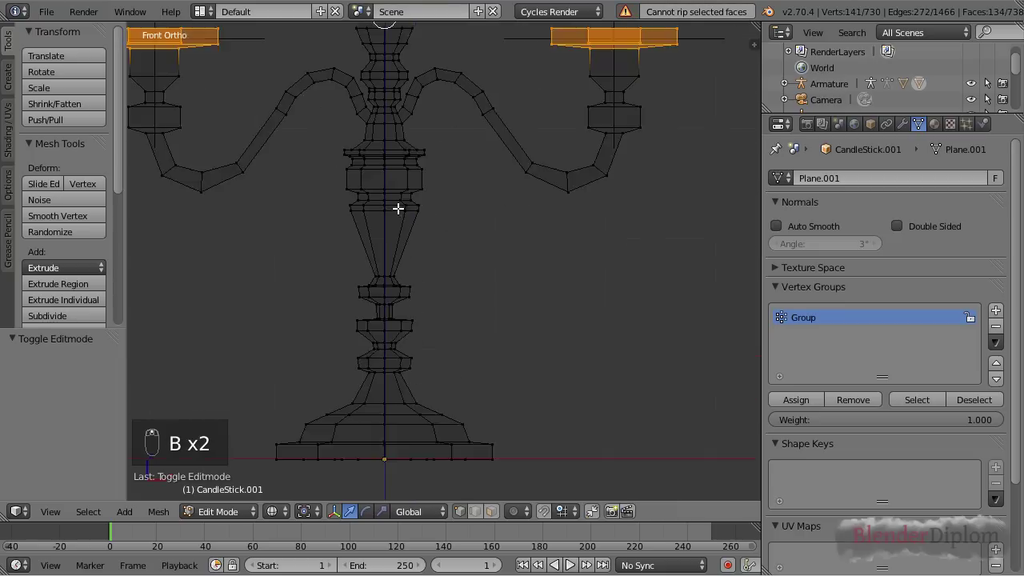
pyautogui.scroll(-2, 455, 413)
pyautogui.press('b')
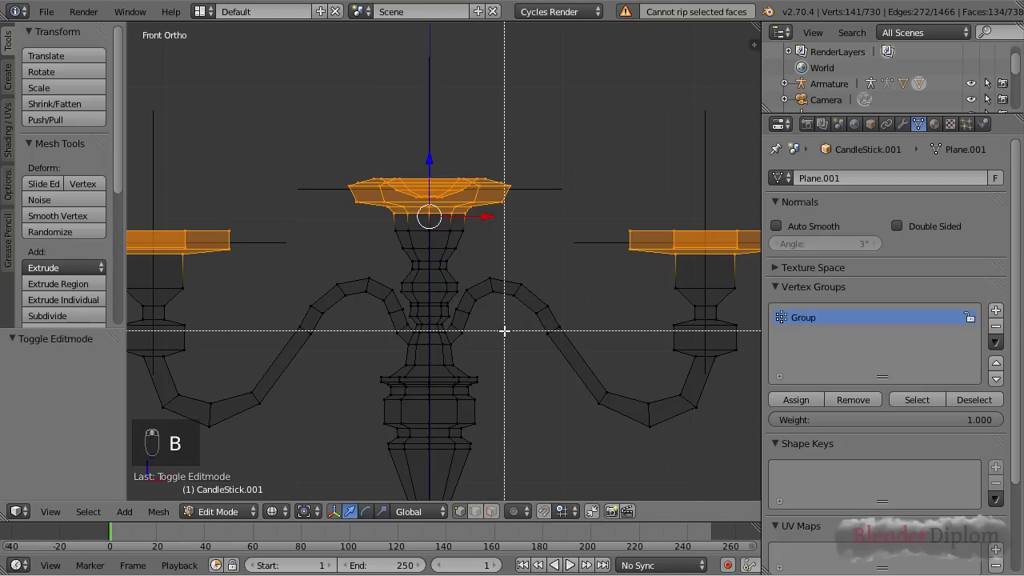
pyautogui.moveTo(521, 333); pyautogui.dragTo(339, 209)
# Add the candlestick base to the selection and assign everything to Group
pyautogui.scroll(-5, 434, 313)
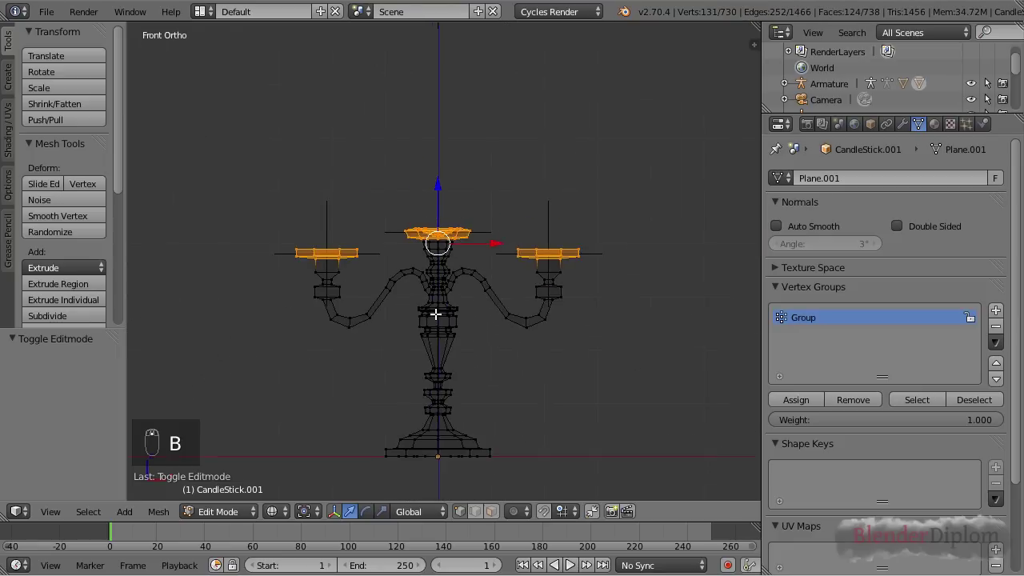
pyautogui.press('b')
pyautogui.moveTo(320, 276); pyautogui.dragTo(786, 439)
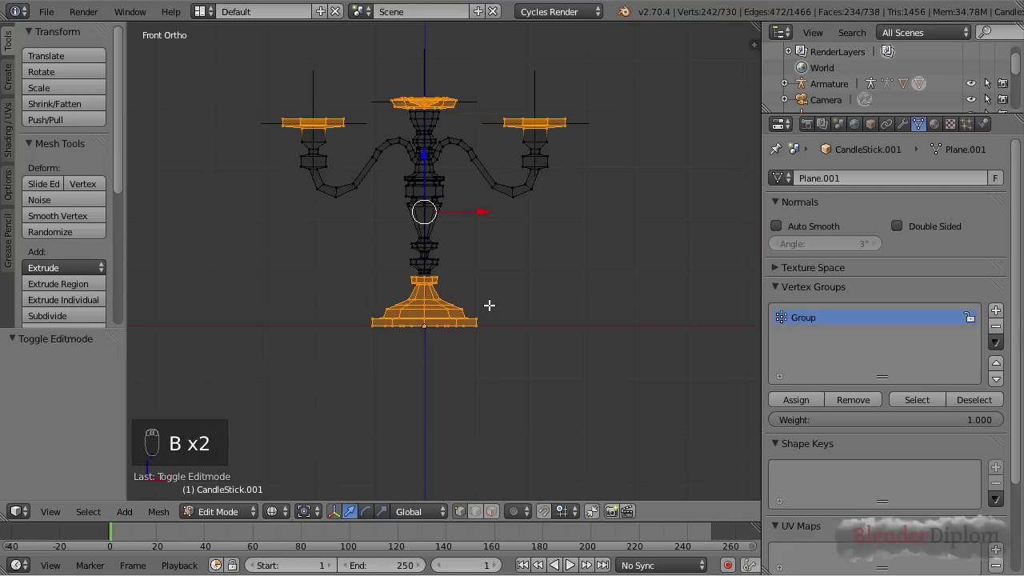
pyautogui.scroll(3, 488, 303)
pyautogui.press('b')
pyautogui.scroll(-1, 471, 317)
pyautogui.scroll(-2, 471, 318)
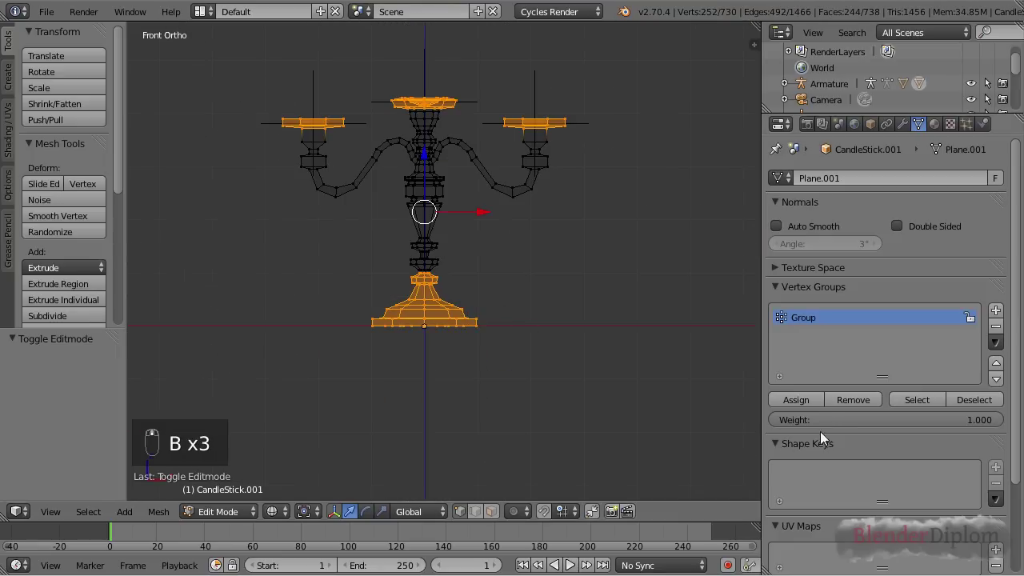
pyautogui.click(795, 399)
# Leave Edit Mode and choose Group as the Laplacian Deform's Anchors Vertex Group
pyautogui.keyDown('shift'); pyautogui.moveTo(549, 338); pyautogui.dragTo(503, 395, button='middle'); pyautogui.keyUp('shift')
pyautogui.press('Tab')
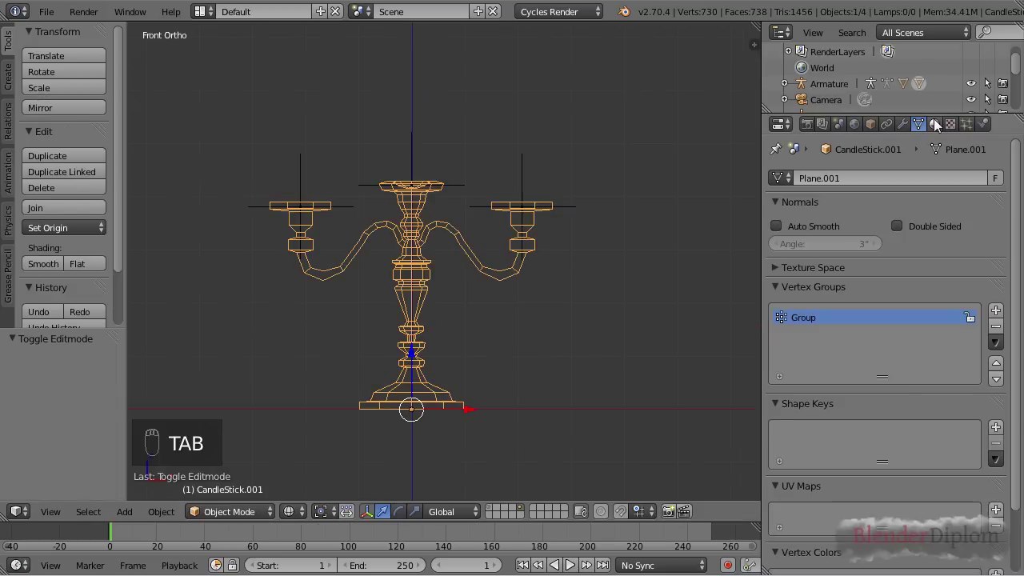
pyautogui.click(902, 124)
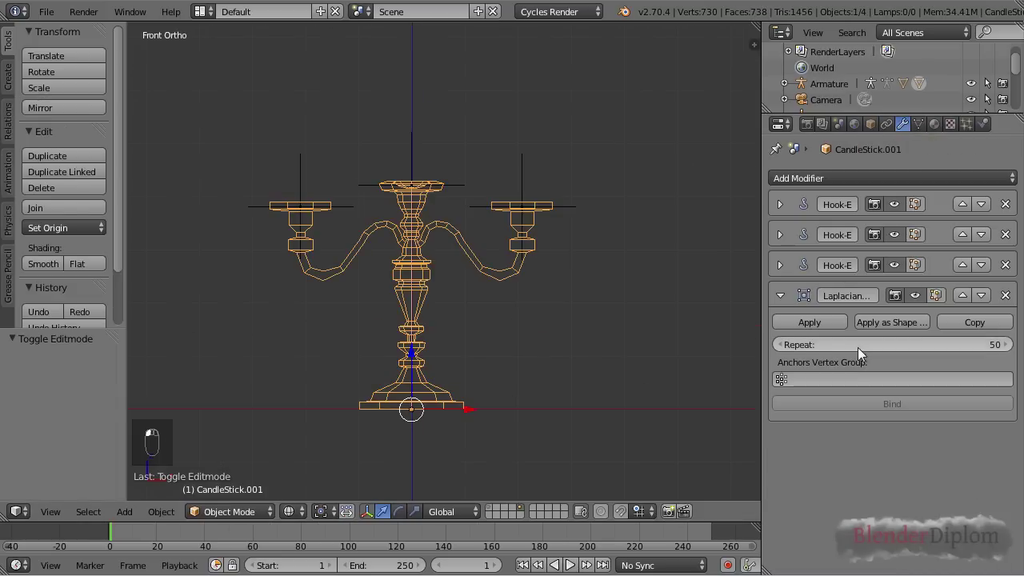
pyautogui.click(844, 380)
pyautogui.click(834, 402)
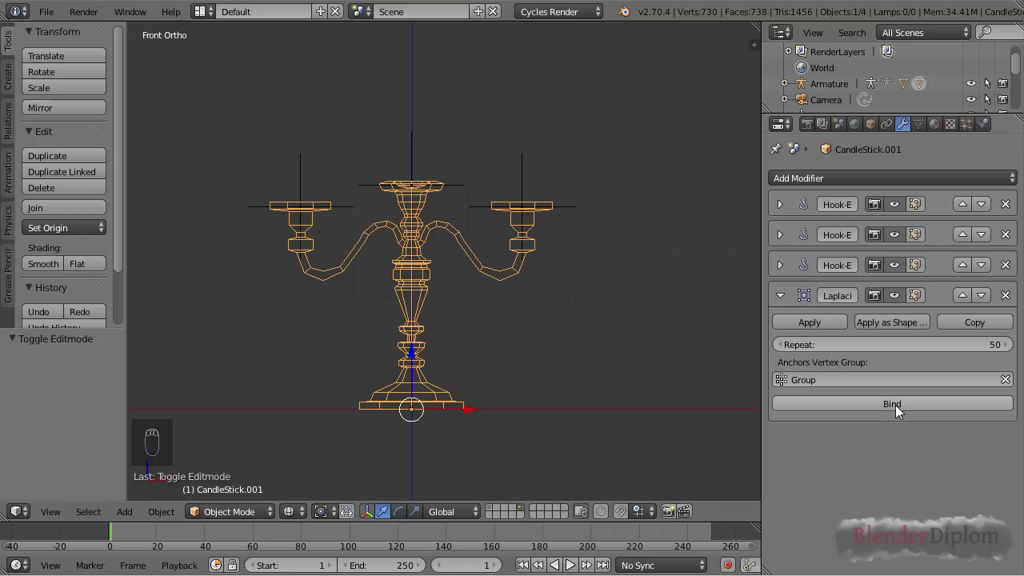
pyautogui.keyDown('shift'); pyautogui.moveTo(452, 214); pyautogui.dragTo(453, 203, button='middle'); pyautogui.keyUp('shift')
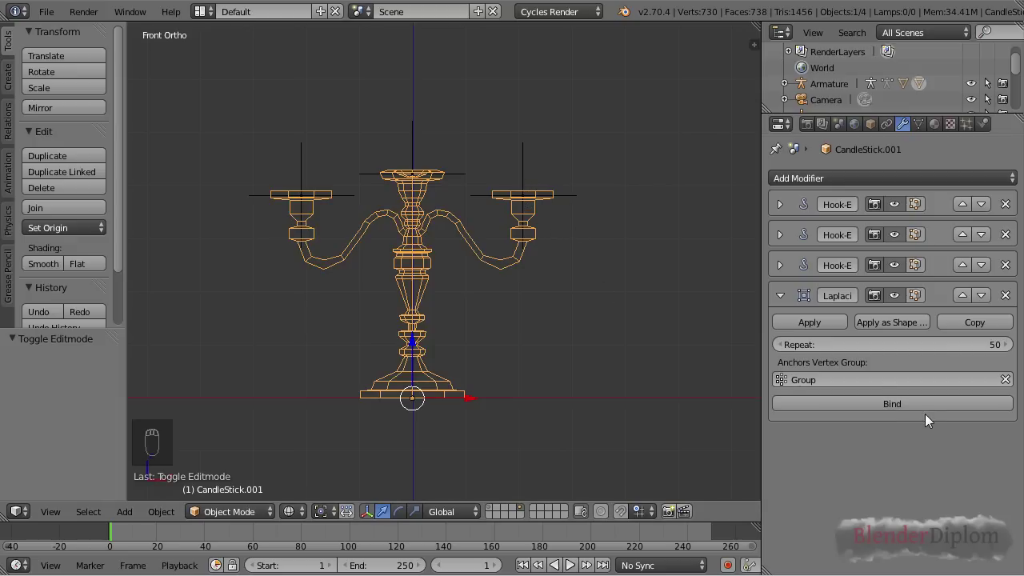
# Move the right holder's empty, bind the Laplacian Deform, test another move, then undo
pyautogui.rightClick(522, 167)
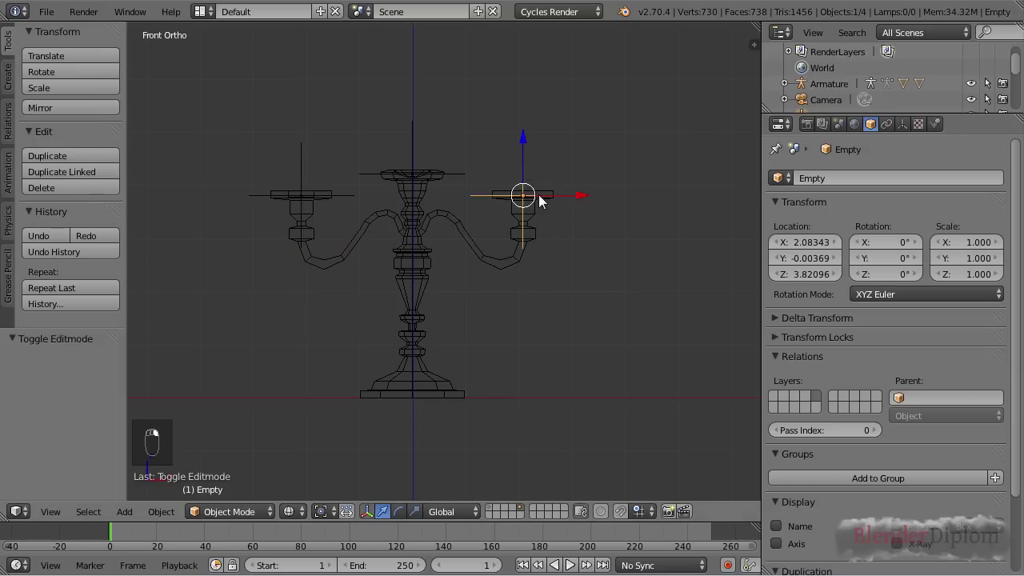
pyautogui.press('g')
pyautogui.click(615, 123)
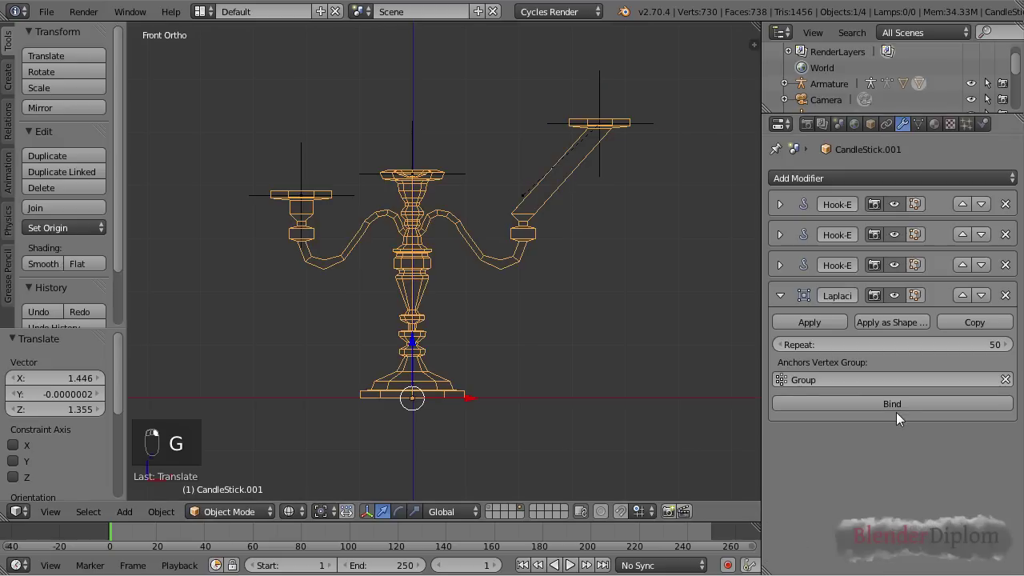
pyautogui.click(887, 403)
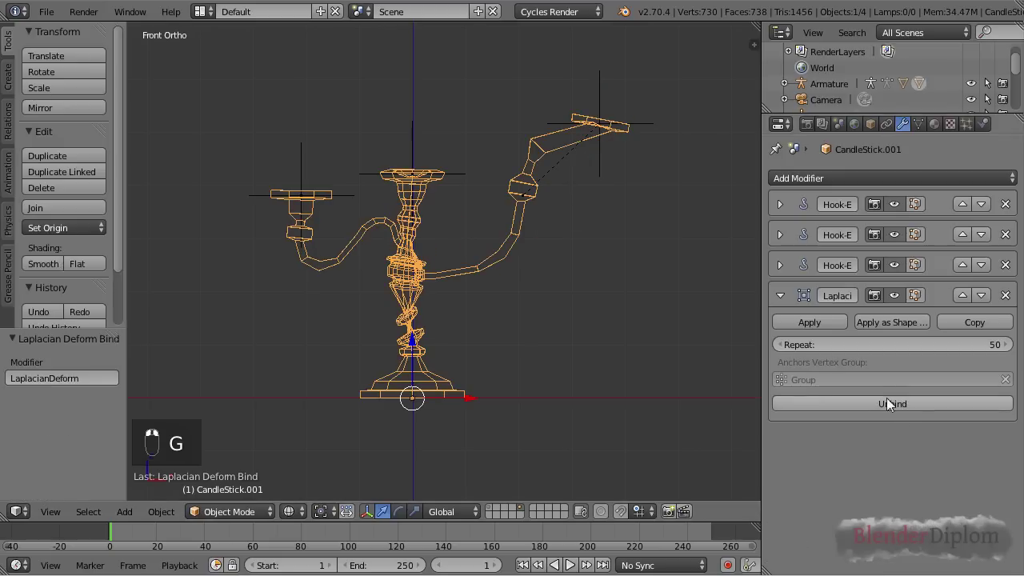
pyautogui.rightClick(599, 123)
pyautogui.press('g')
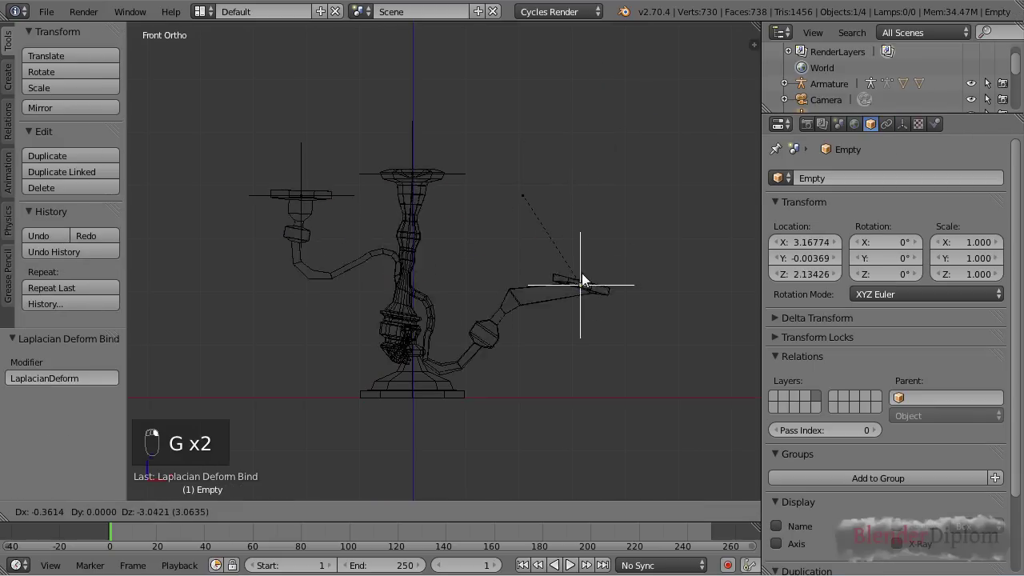
pyautogui.rightClick(580, 125)
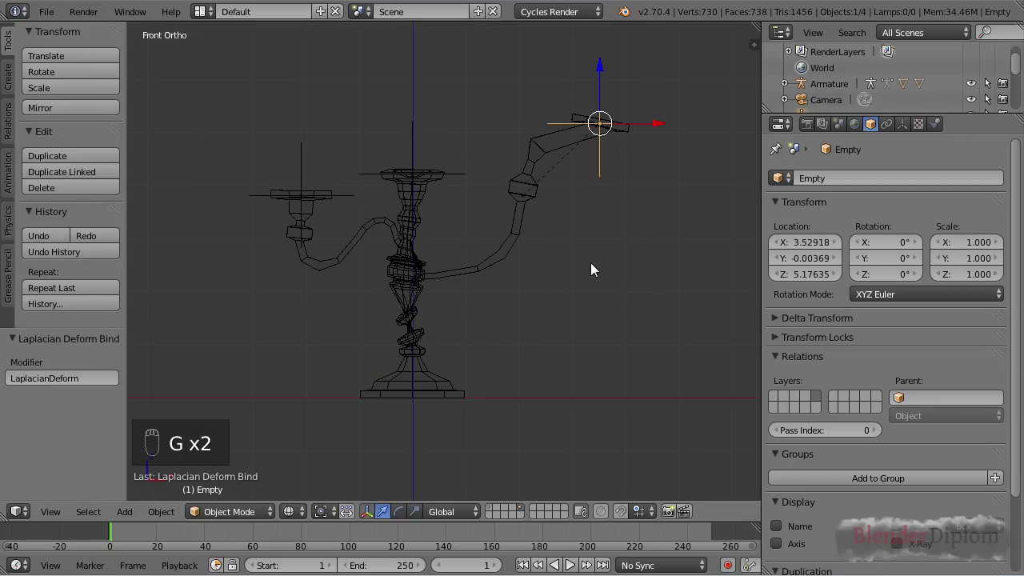
pyautogui.hotkey('ctrl', 'z')
pyautogui.hotkey('ctrl', 'z')
pyautogui.hotkey('ctrl', 'z')
pyautogui.hotkey('ctrl', 'z')
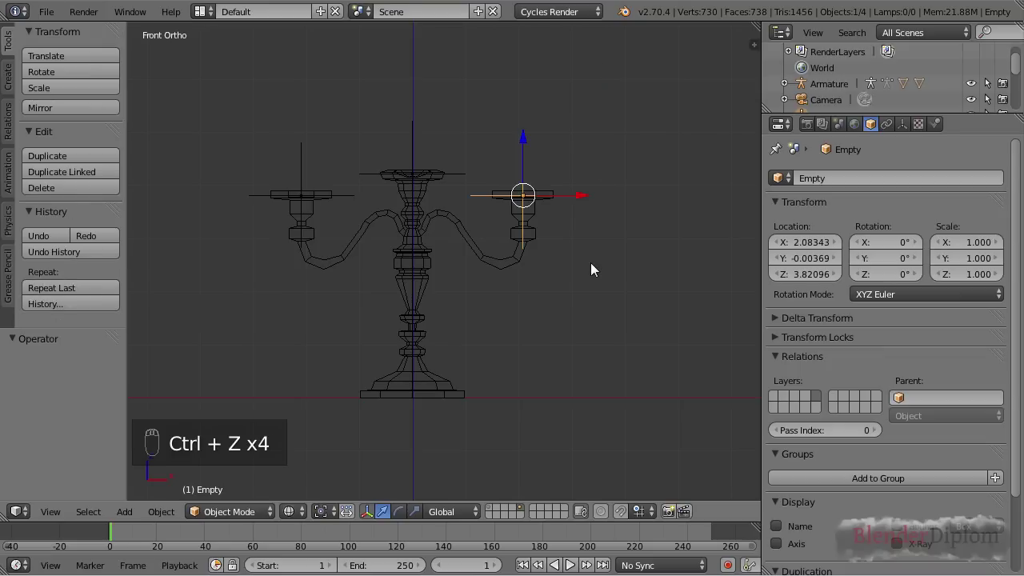
# Rebind the Laplacian Deform, test the right empty again, and reselect the candlestick
pyautogui.rightClick(532, 247)
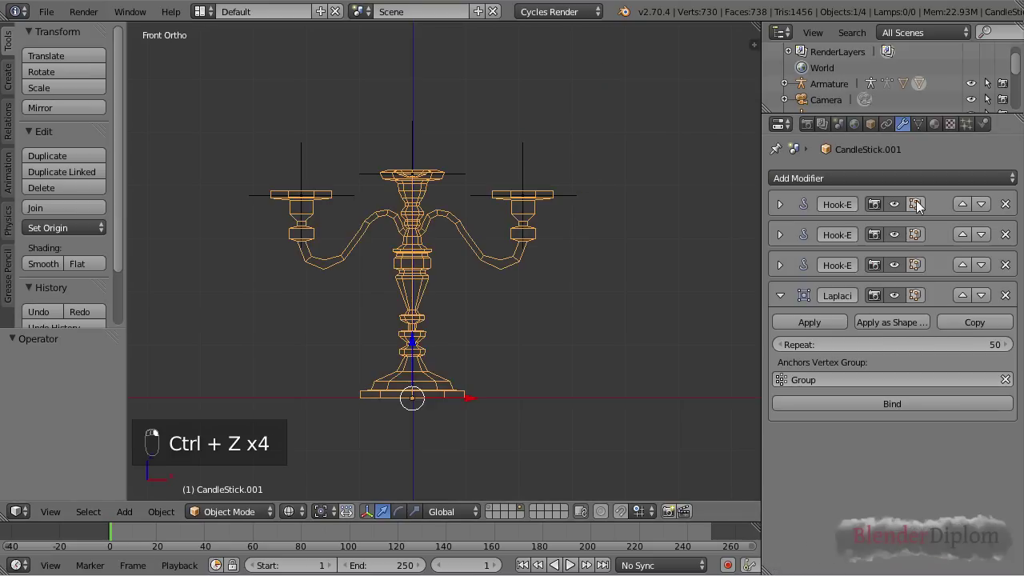
pyautogui.click(928, 406)
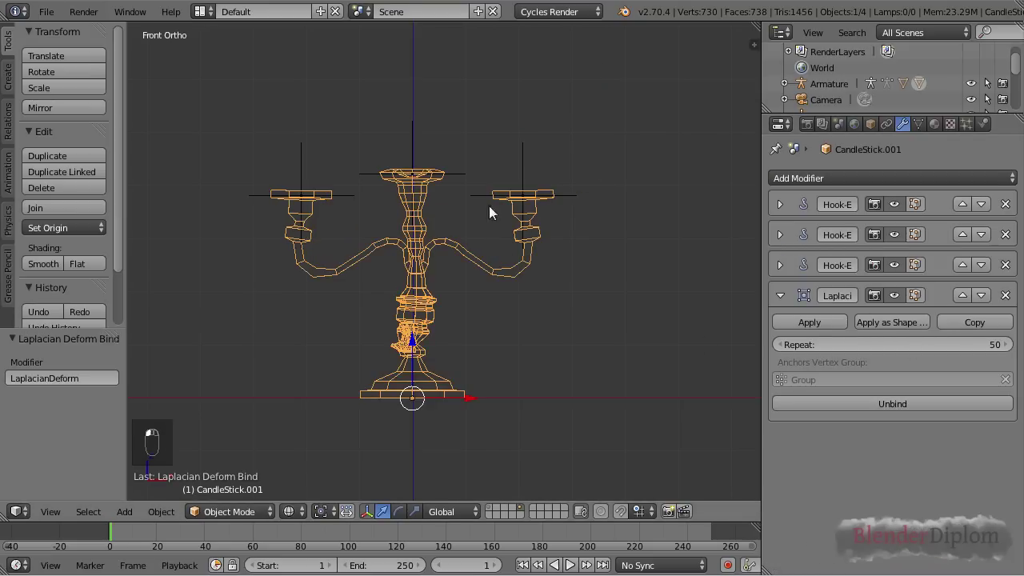
pyautogui.rightClick(529, 154)
pyautogui.press('g')
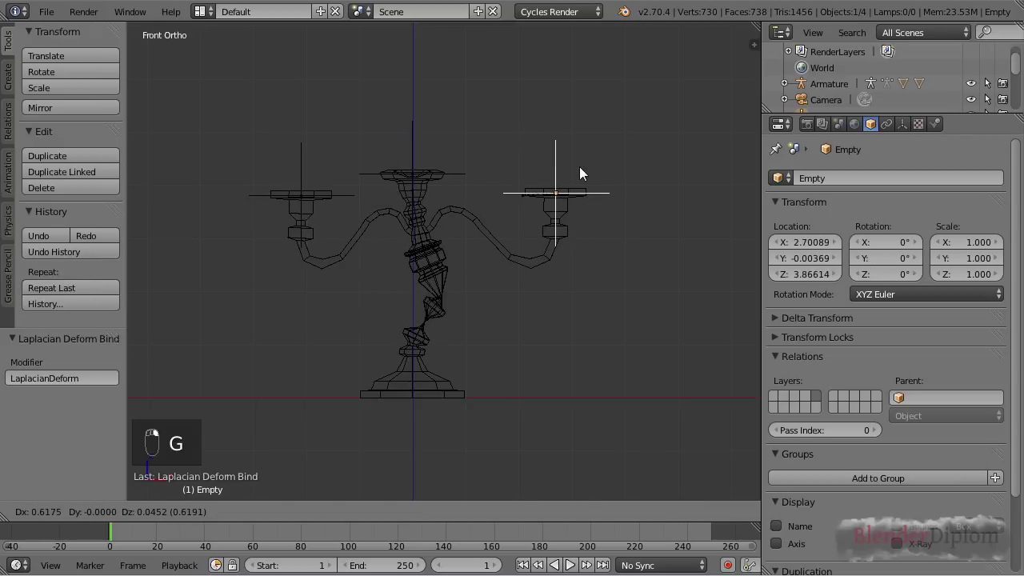
pyautogui.rightClick(579, 166)
pyautogui.hotkey('ctrl', 'z')
pyautogui.hotkey('ctrl', 'z')
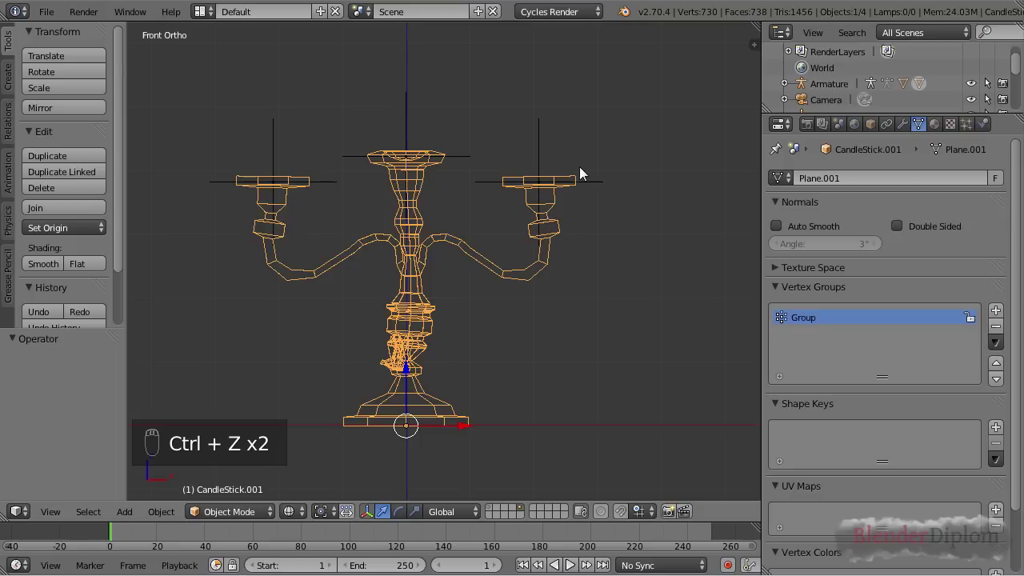
pyautogui.moveTo(579, 166); pyautogui.dragTo(544, 128, button='right')
pyautogui.rightClick(426, 249)
pyautogui.scroll(1, 454, 378)
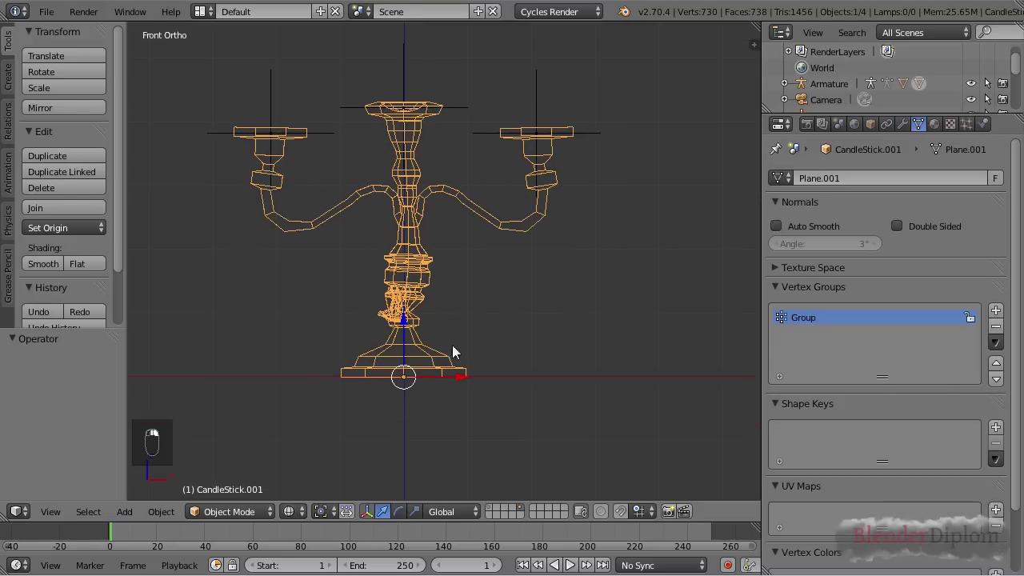
# Add the upper base vertices to the anchor selection, then test-move the right holder's empty
pyautogui.press('Tab')
pyautogui.scroll(2, 452, 365)
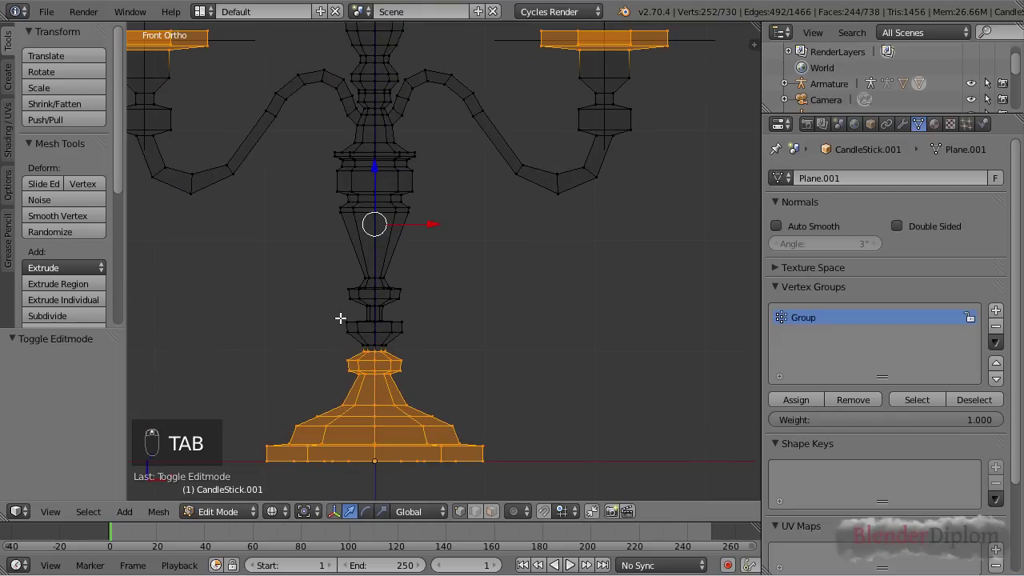
pyautogui.press('b')
pyautogui.press('b')
pyautogui.moveTo(331, 315); pyautogui.dragTo(516, 372)
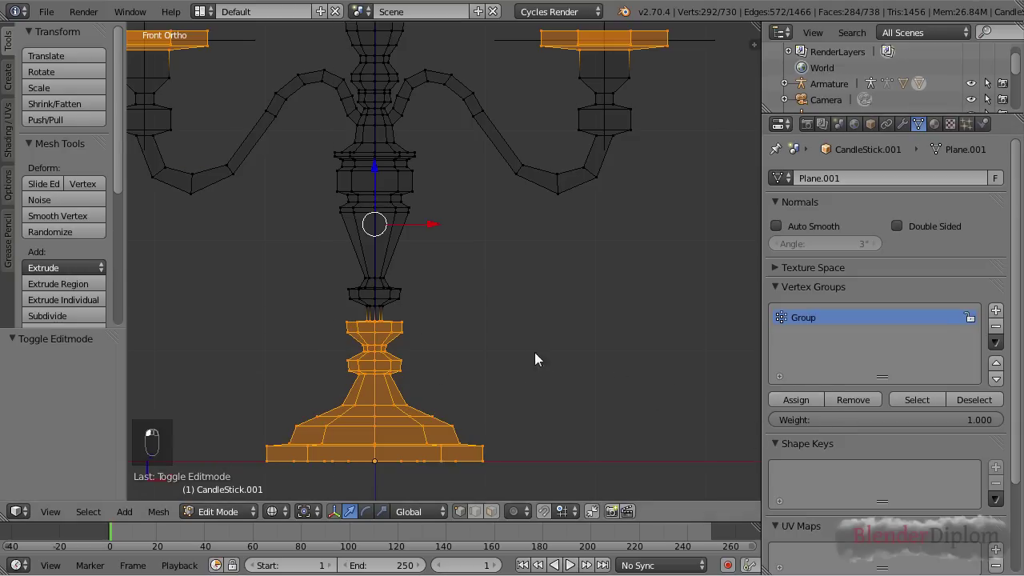
pyautogui.scroll(-3, 512, 328)
pyautogui.press('Tab')
pyautogui.rightClick(527, 128)
pyautogui.press('g')
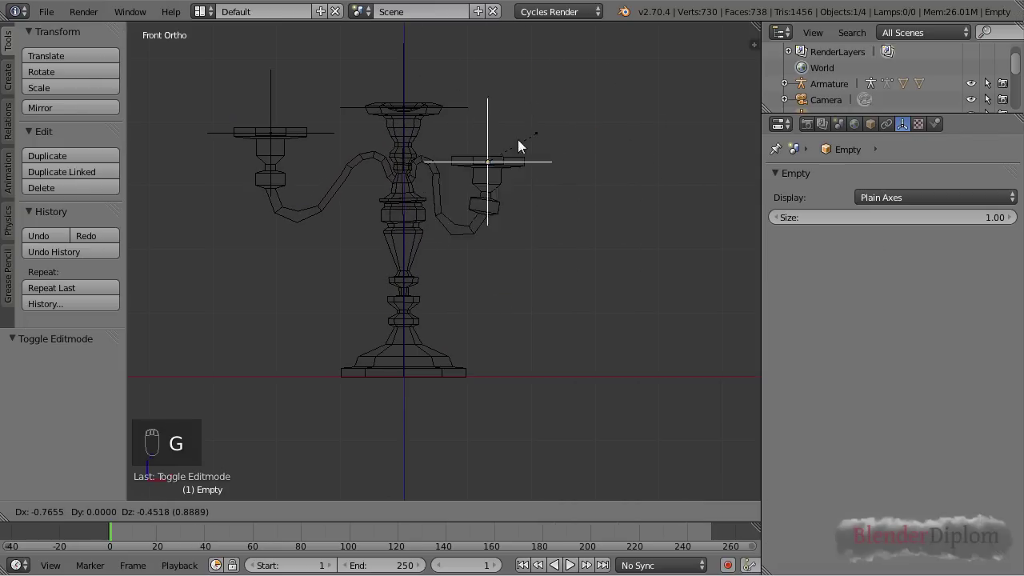
# Move the right holder's empty lower right to bend its arm
pyautogui.rightClick(558, 125)
pyautogui.keyDown('shift'); pyautogui.moveTo(545, 142); pyautogui.dragTo(540, 192, button='middle'); pyautogui.keyUp('shift')
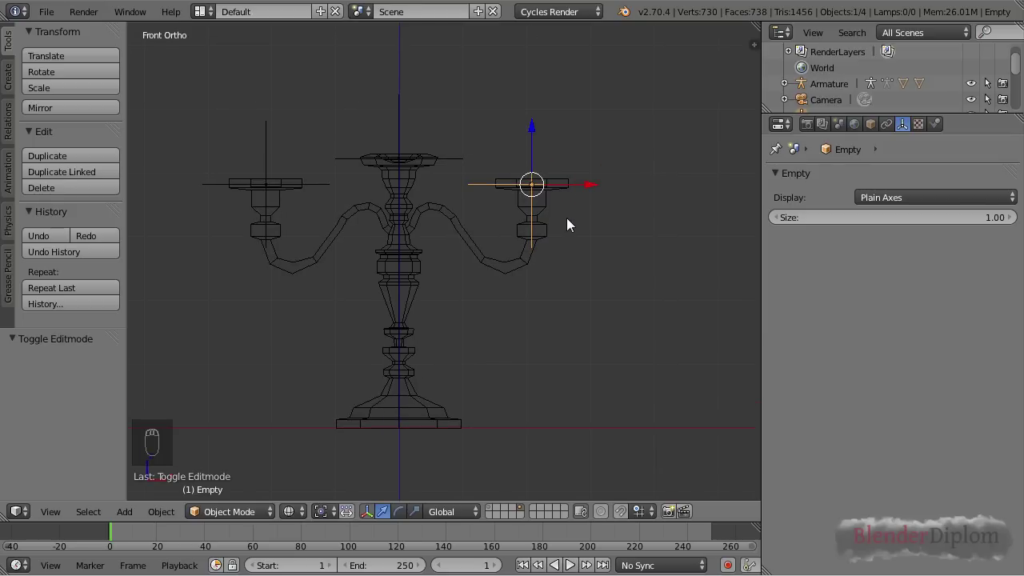
pyautogui.press('g')
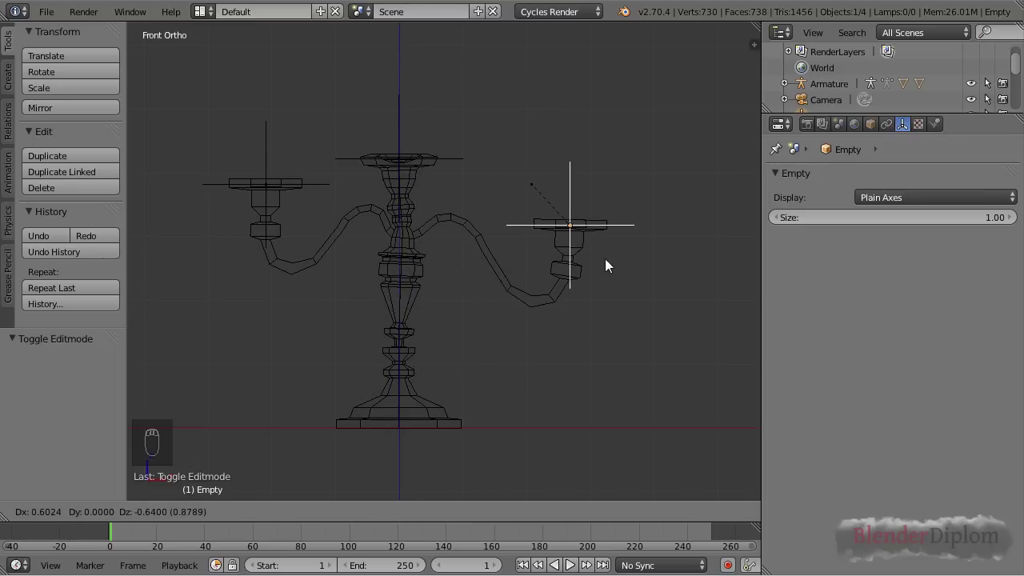
pyautogui.rightClick(608, 300)
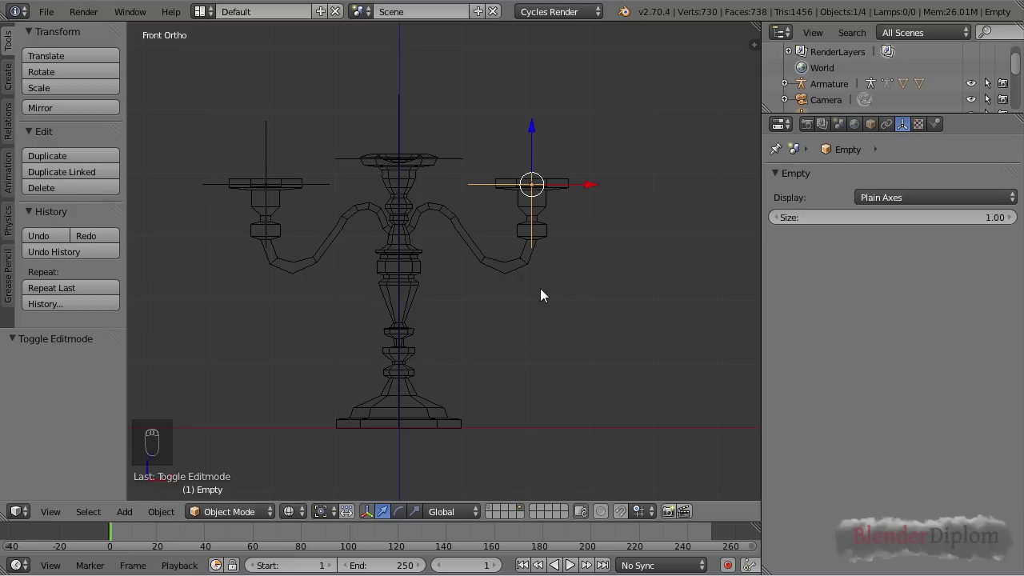
pyautogui.press('g')
pyautogui.click(522, 399)
# Switch to solid shading and raise both the left and right holder empties
pyautogui.press('z')
pyautogui.moveTo(372, 191)
pyautogui.mouseDown(button='middle')
pyautogui.moveTo(407, 264)
pyautogui.moveTo(282, 142)
pyautogui.mouseUp(button='middle')
pyautogui.rightClick(283, 141)
pyautogui.press('g')
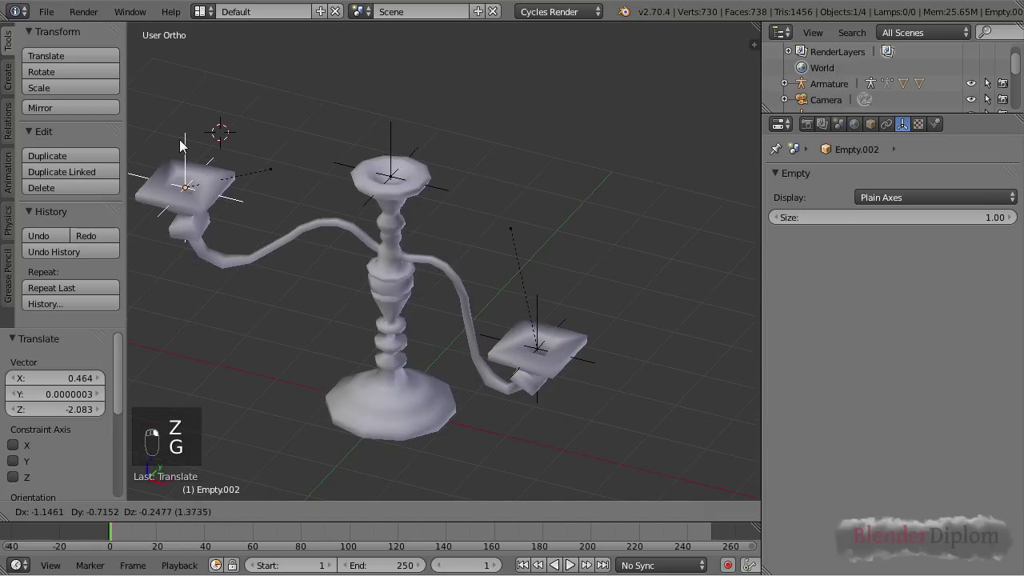
pyautogui.click(190, 109)
pyautogui.rightClick(544, 320)
pyautogui.press('g')
pyautogui.click(598, 132)
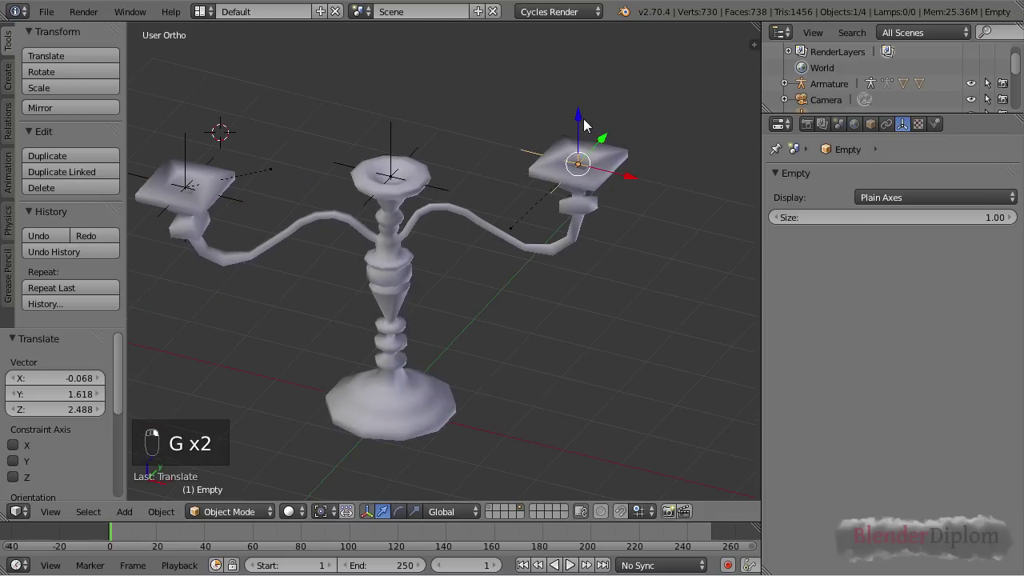
# Reposition a holder empty from a side angle, then return to front view
pyautogui.moveTo(598, 132); pyautogui.dragTo(503, 213, button='middle')
pyautogui.press('g')
pyautogui.click(327, 213)
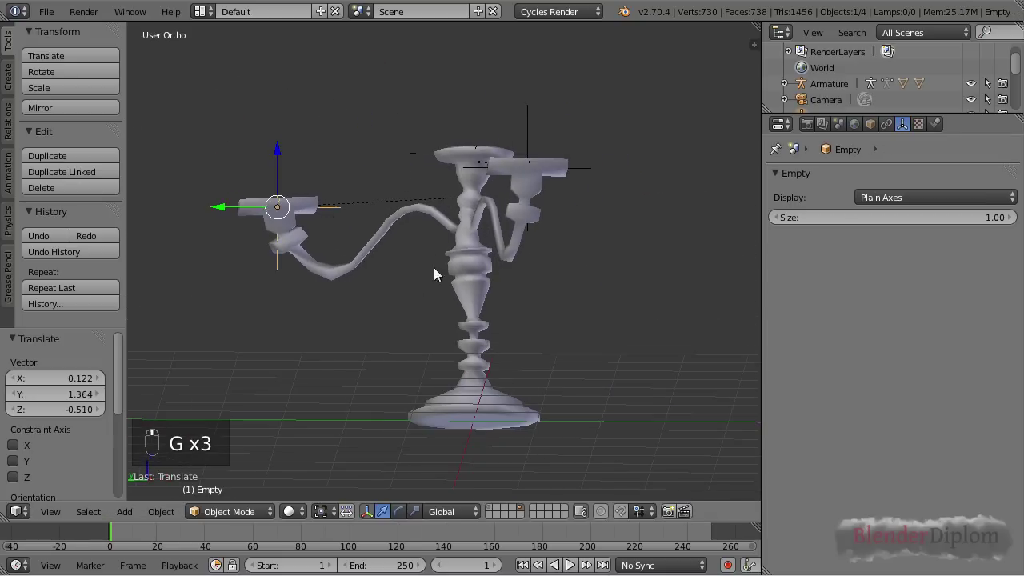
pyautogui.moveTo(434, 275)
pyautogui.mouseDown(button='middle')
pyautogui.moveTo(251, 299)
pyautogui.moveTo(435, 288)
pyautogui.mouseUp(button='middle')
pyautogui.press('g')
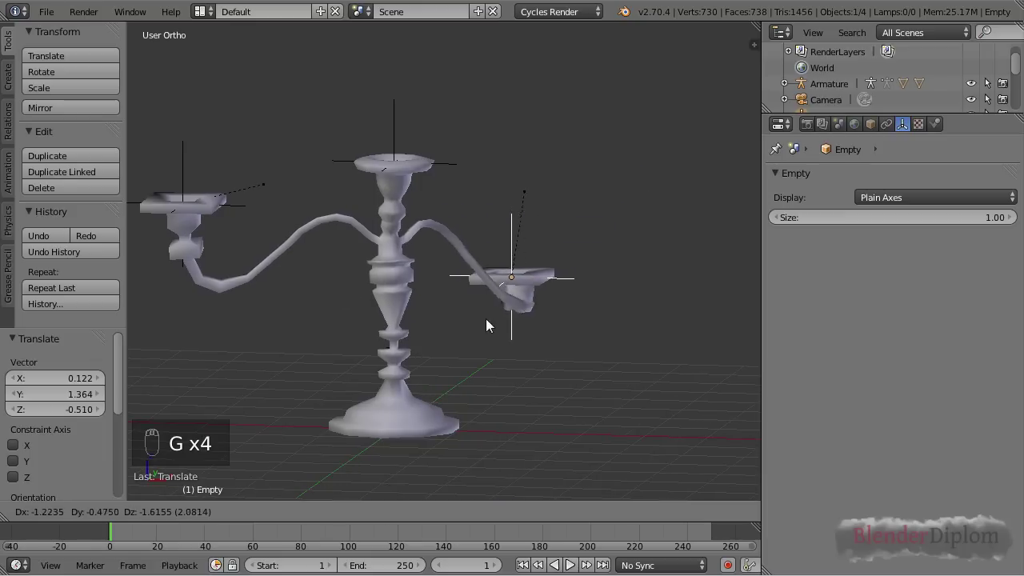
pyautogui.rightClick(499, 303)
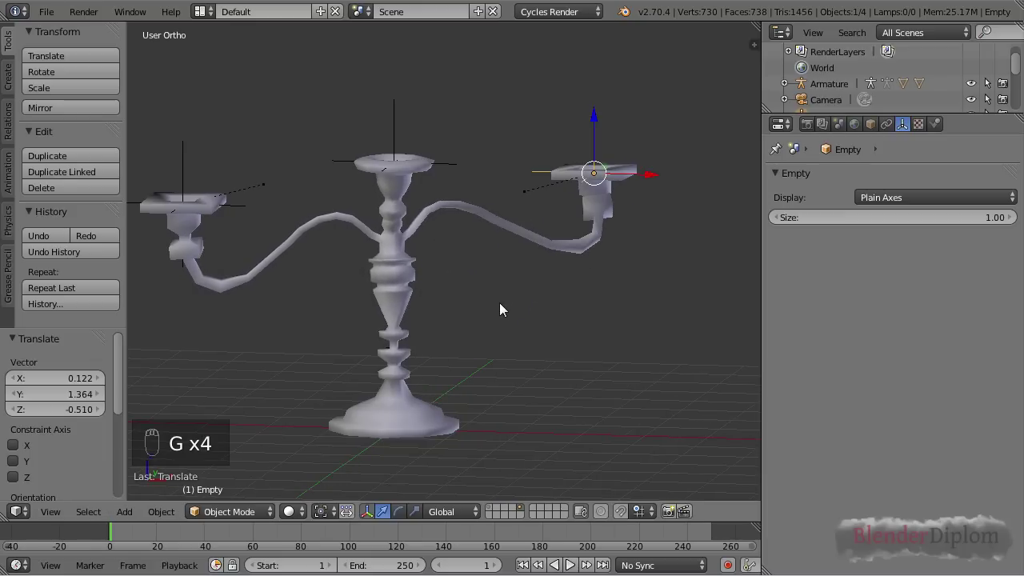
pyautogui.press('KP_1')
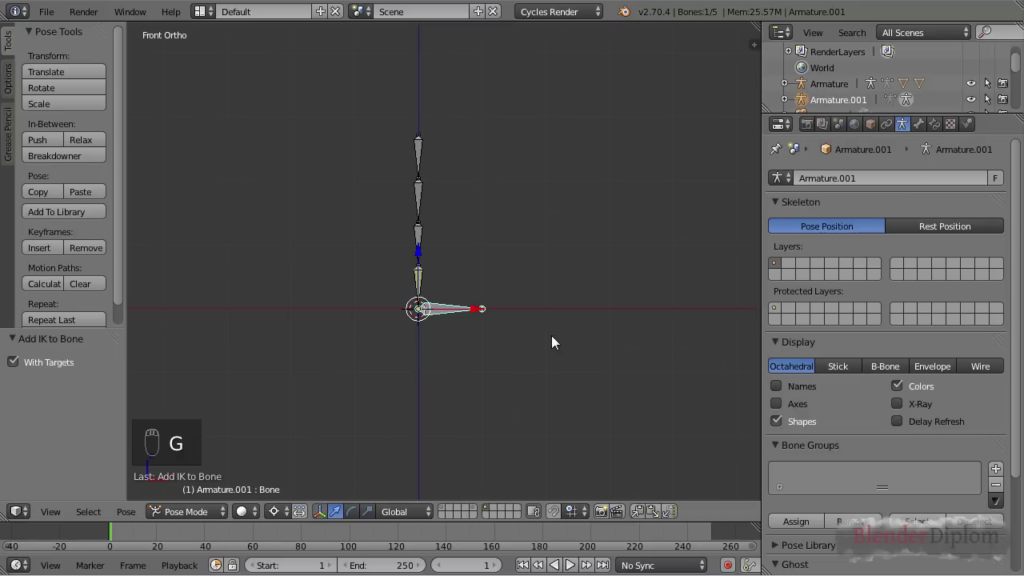
# Move Armature.001's IK target bone up and left, then nudge it slightly left
pyautogui.scroll(3, 515, 342)
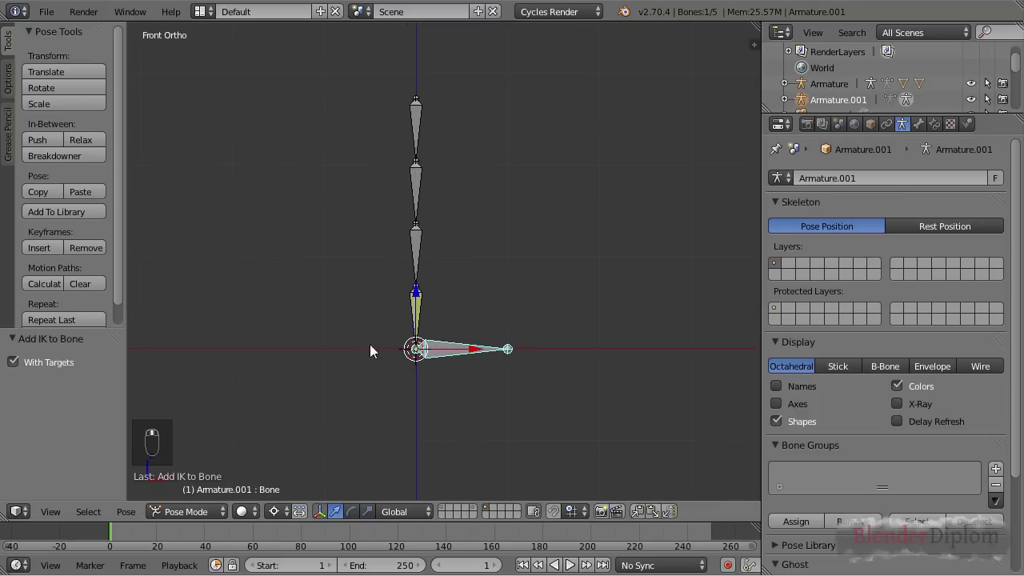
pyautogui.press('g')
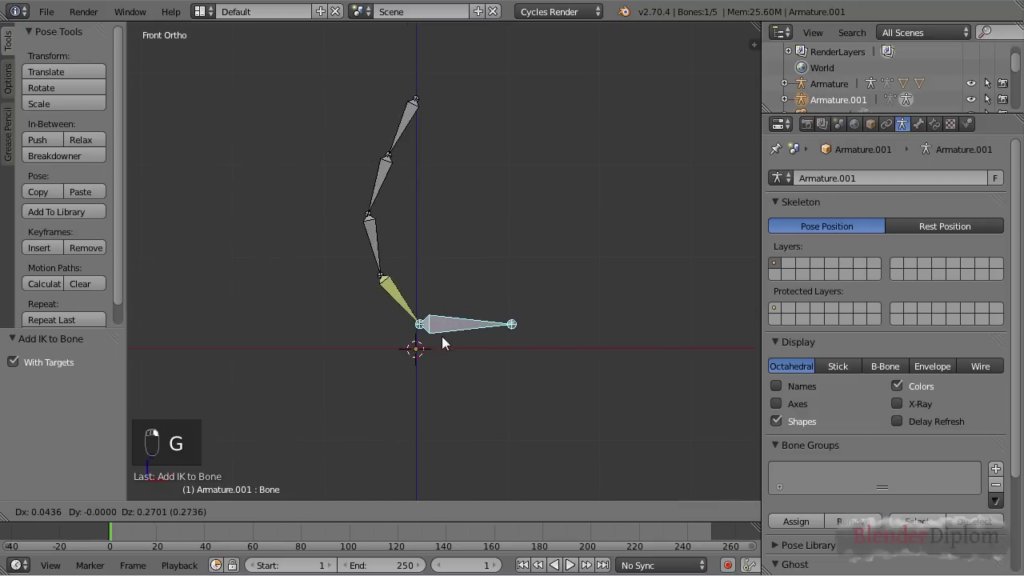
pyautogui.press('g')
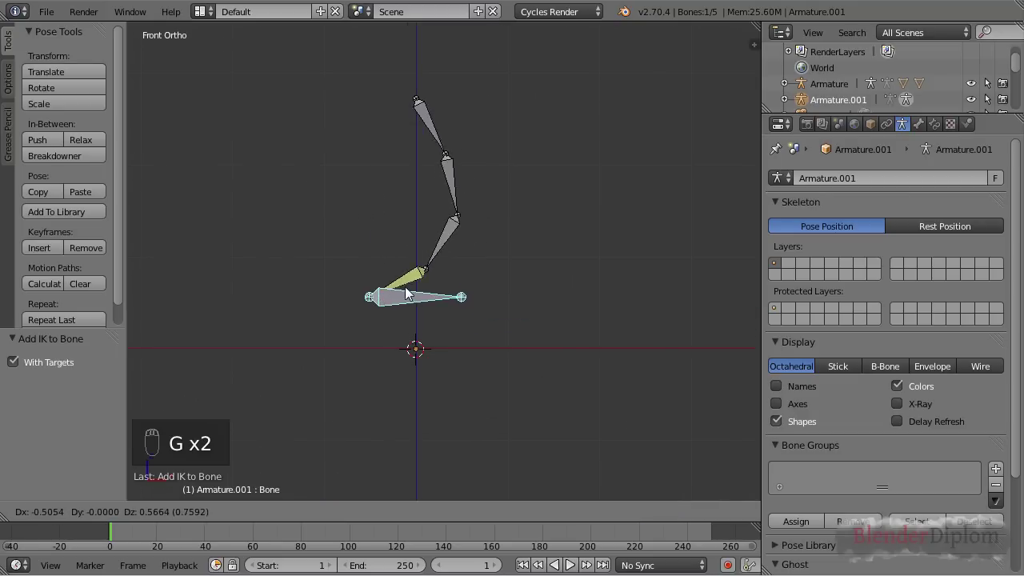
pyautogui.click(398, 288)
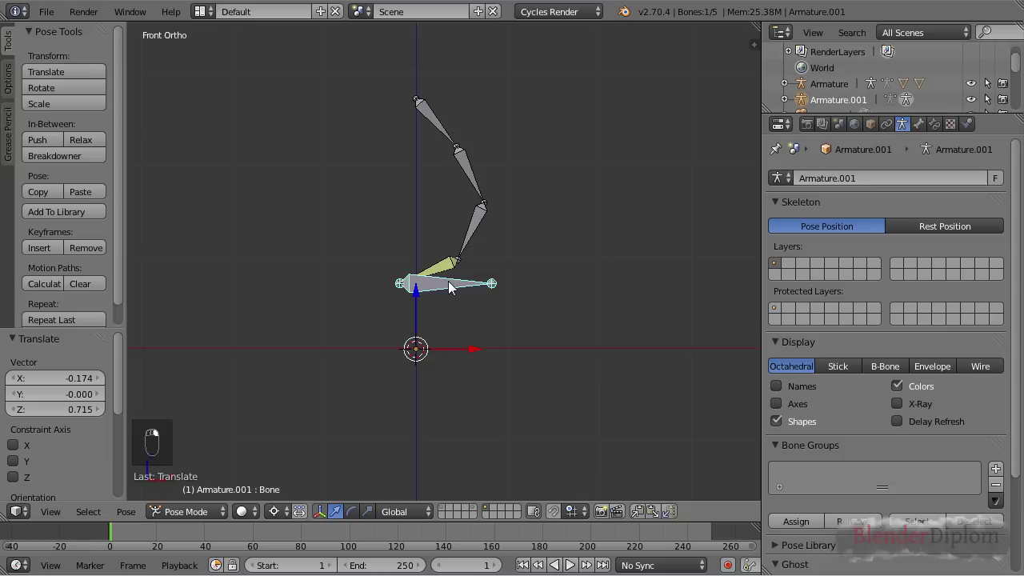
pyautogui.press('g')
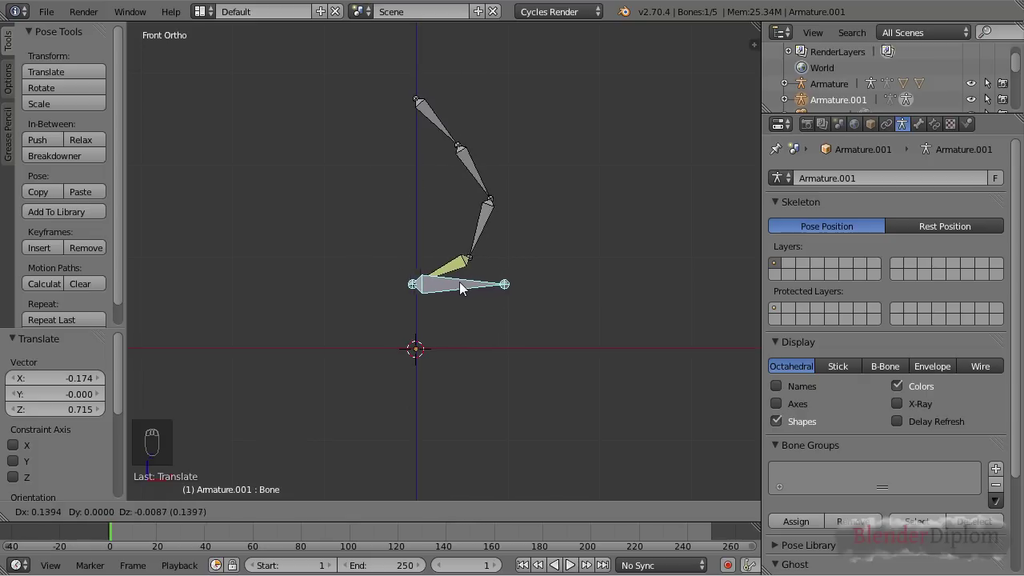
pyautogui.click(440, 281)
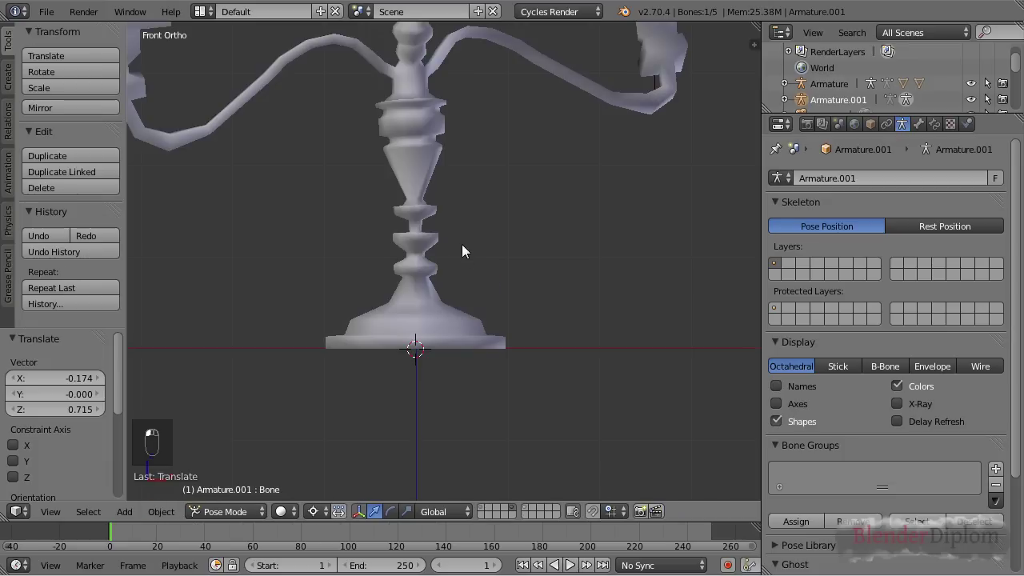
# Test-move the right holder's empty, cancel it, and orbit to view from above
pyautogui.scroll(-4, 462, 244)
pyautogui.rightClick(566, 84)
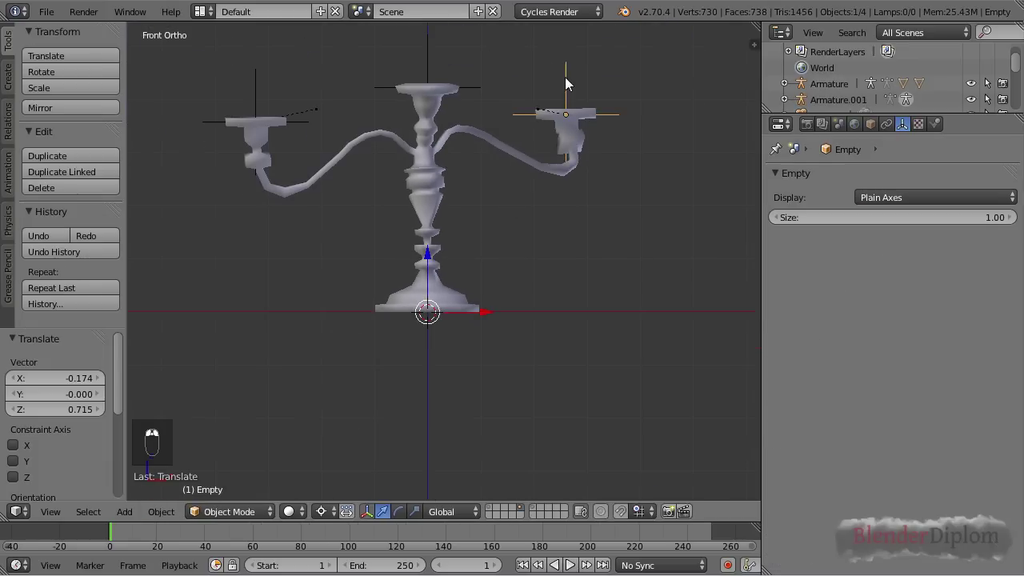
pyautogui.press('g')
pyautogui.rightClick(576, 212)
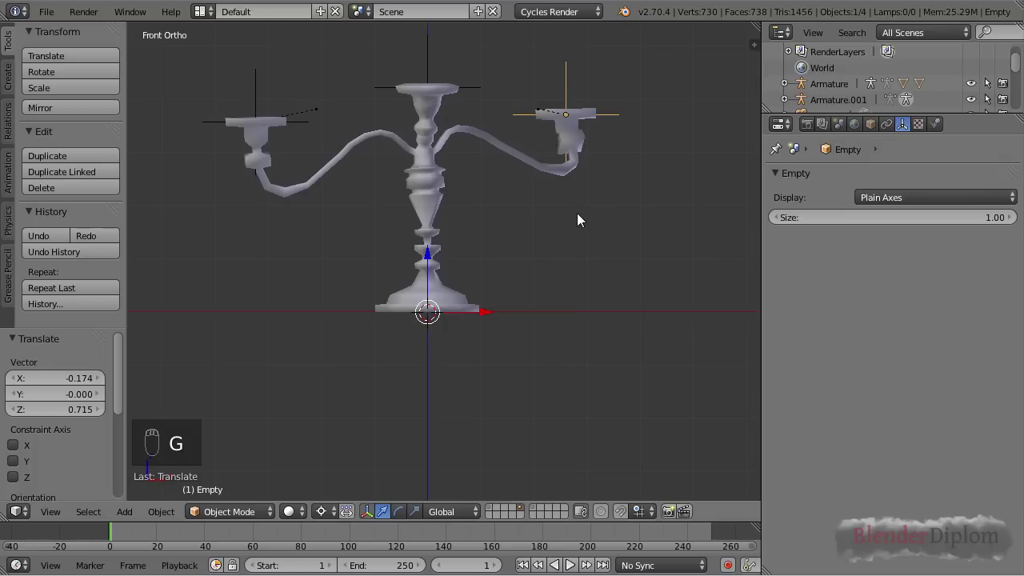
pyautogui.keyDown('shift'); pyautogui.moveTo(577, 212); pyautogui.dragTo(568, 271, button='middle'); pyautogui.keyUp('shift')
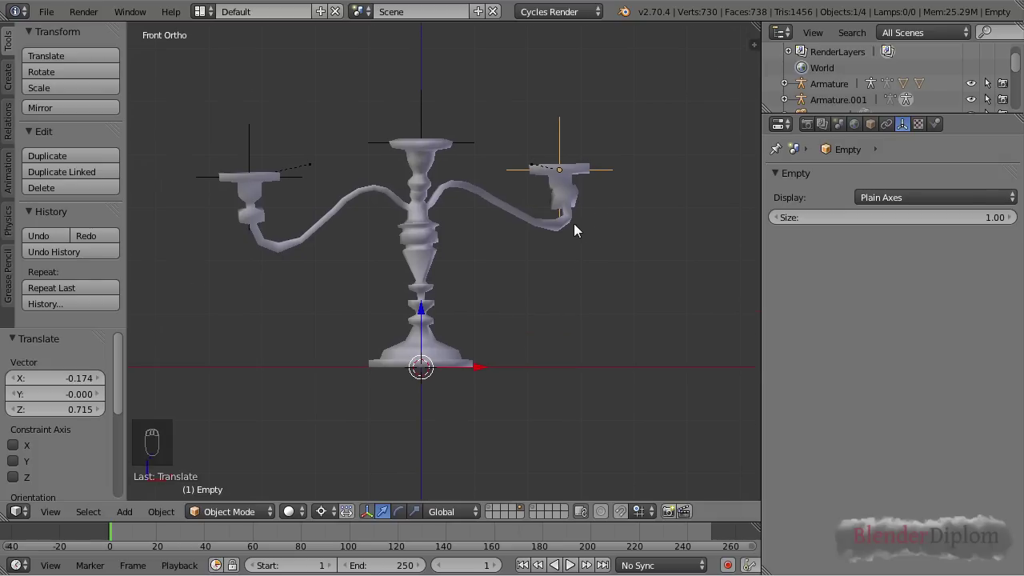
pyautogui.moveTo(572, 227); pyautogui.dragTo(410, 196, button='middle')
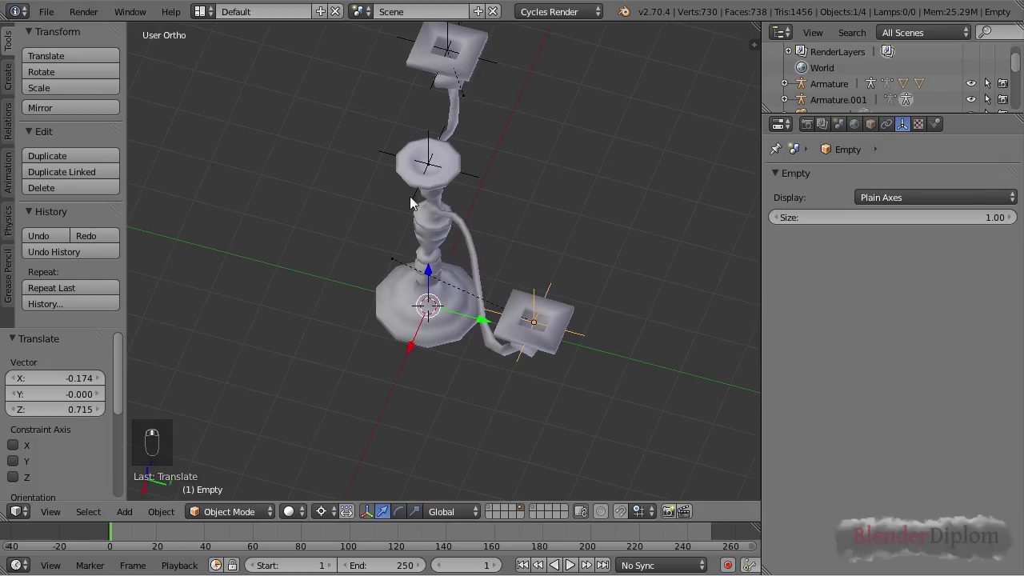
# Reposition the top cup's empty, then move the middle Empty.001 using front and side views
pyautogui.rightClick(493, 67)
pyautogui.press('g')
pyautogui.click(559, 92)
pyautogui.rightClick(483, 155)
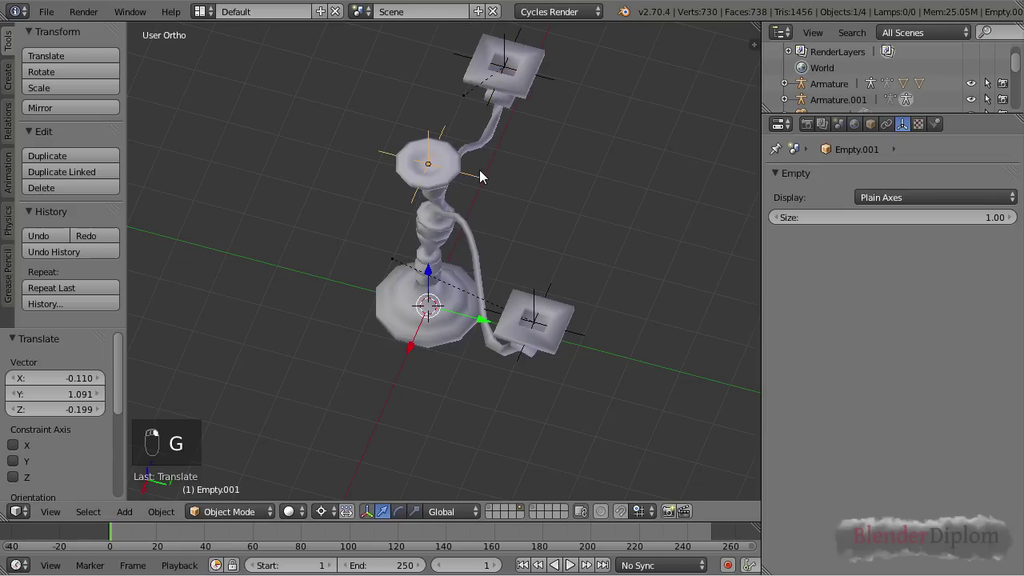
pyautogui.press('KP_1')
pyautogui.press('KP_3')
pyautogui.press('g')
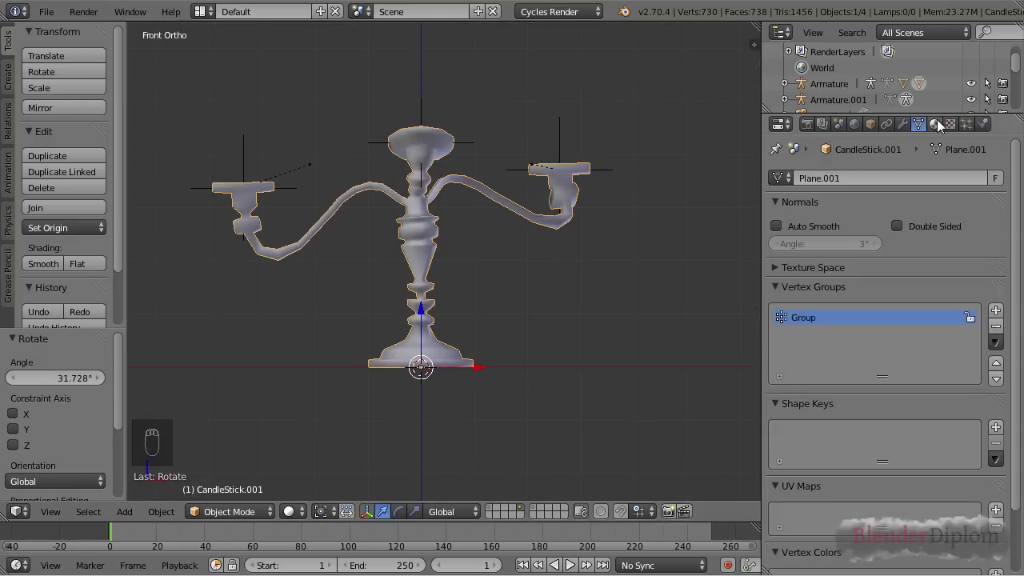
# Show CandleStick.001's Hooks and Laplacian Deform stack and open the Add Modifier list
pyautogui.click(902, 124)
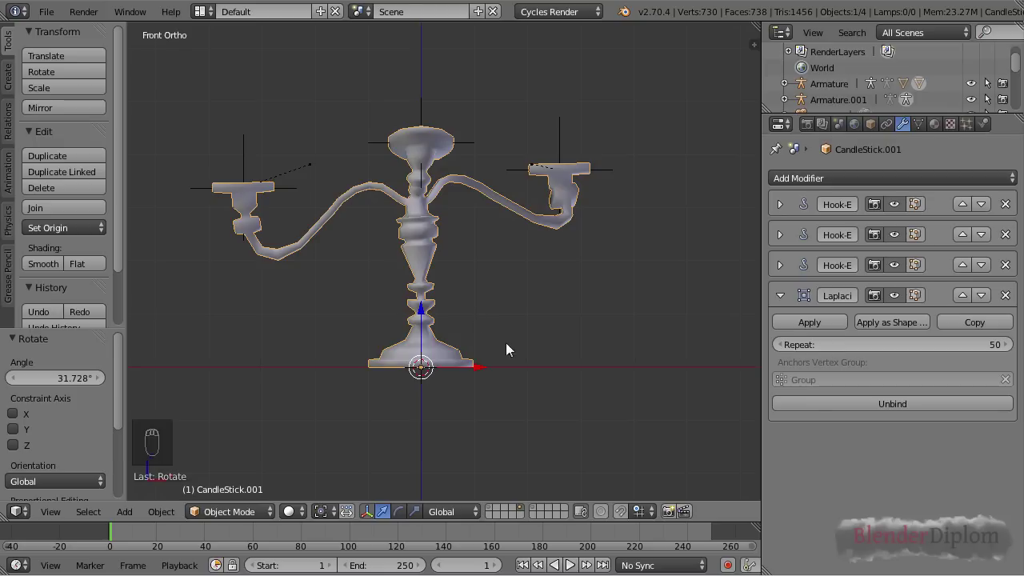
pyautogui.click(809, 178)
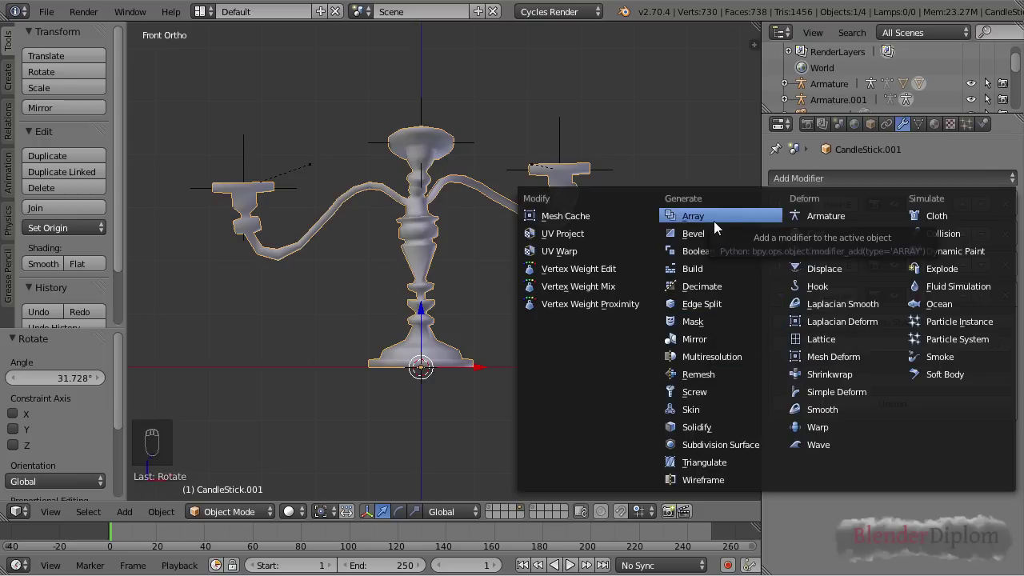
# Add a level-2 Subdivision Surface above the Laplacian Deform, then unbind the Laplacian Deform
pyautogui.click(723, 444)
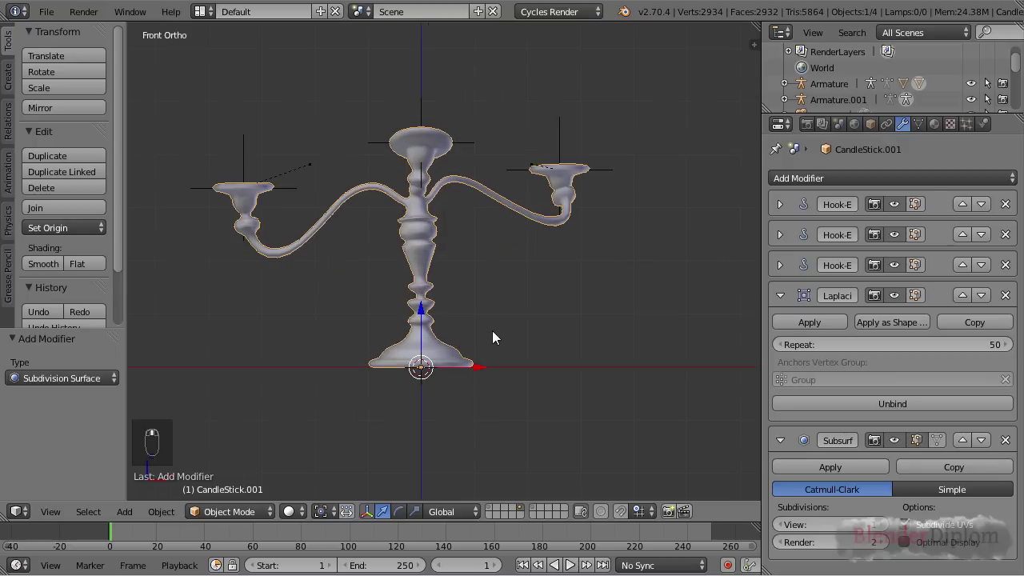
pyautogui.click(882, 525)
pyautogui.click(962, 440)
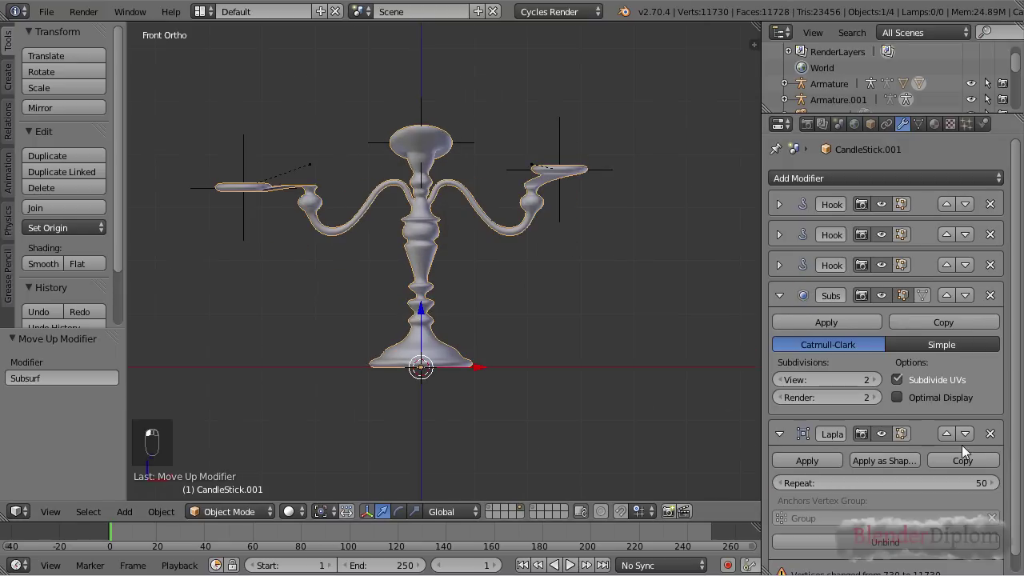
pyautogui.moveTo(471, 286); pyautogui.dragTo(464, 316, button='middle')
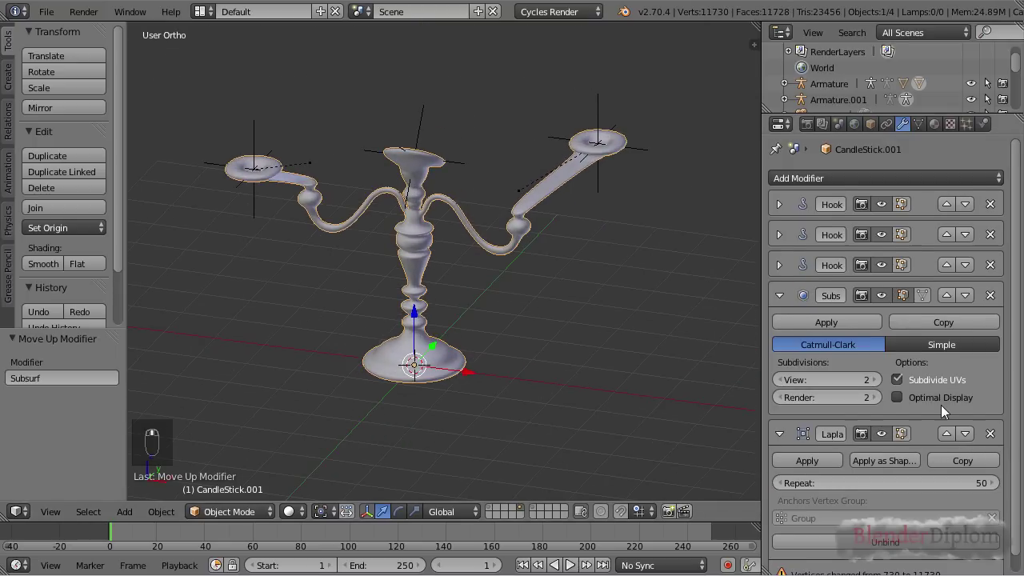
pyautogui.scroll(-1, 941, 405)
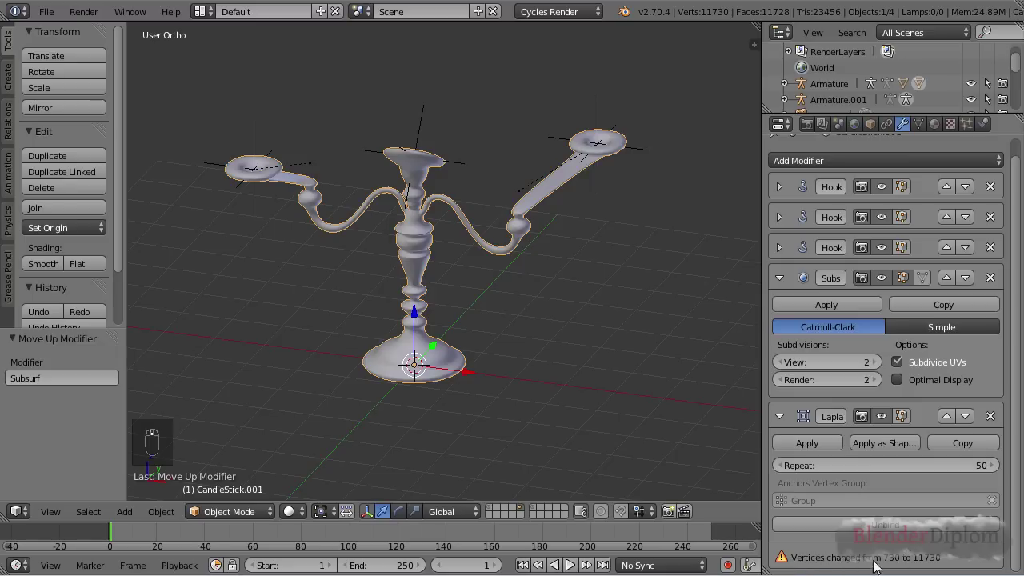
pyautogui.click(918, 526)
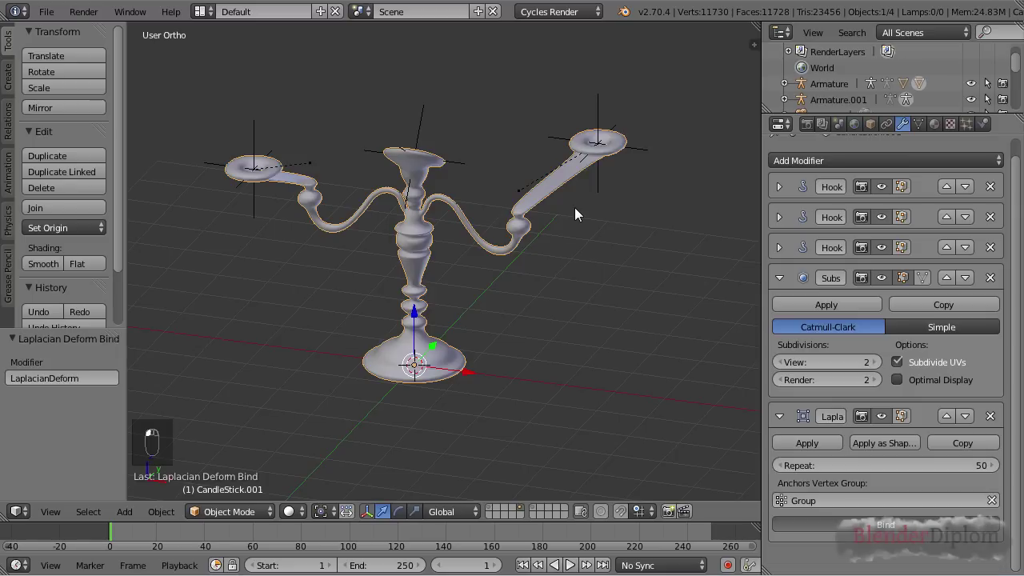
# Turn on the move manipulator, move Subsurf below the Laplacian Deform, and inspect the smoothed candlestick
pyautogui.rightClick(597, 121)
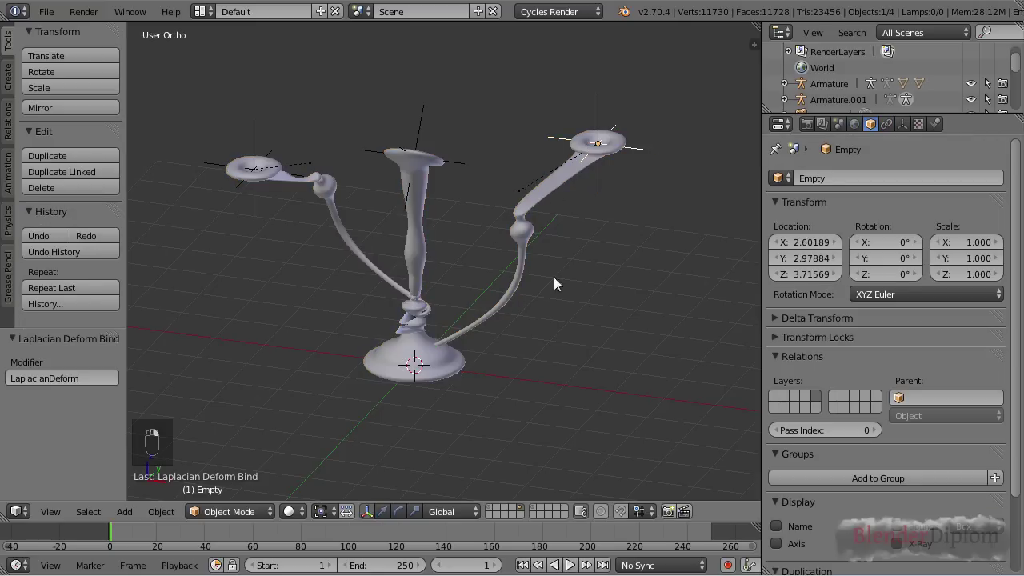
pyautogui.hotkey('ctrl', 'space')
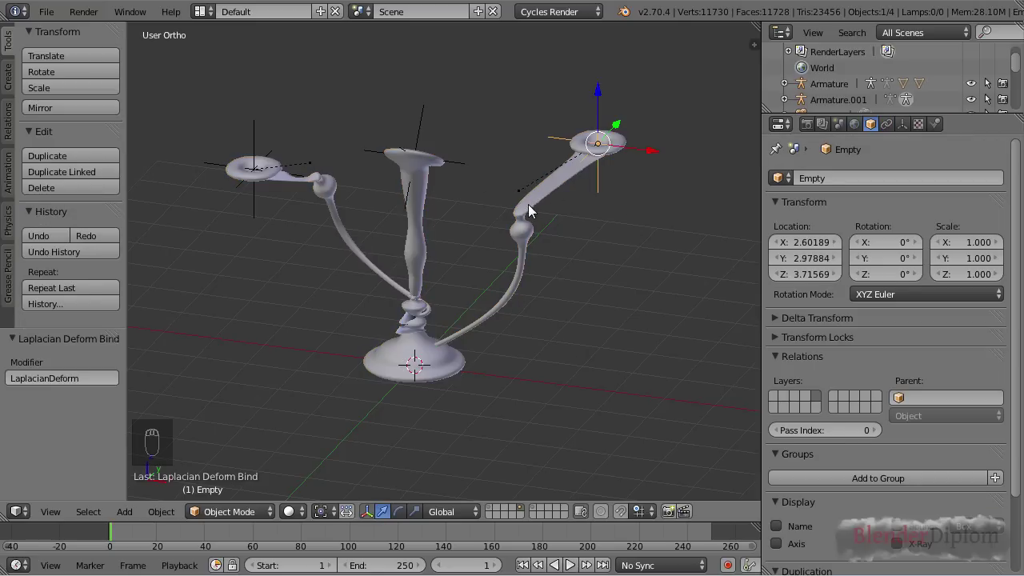
pyautogui.rightClick(527, 206)
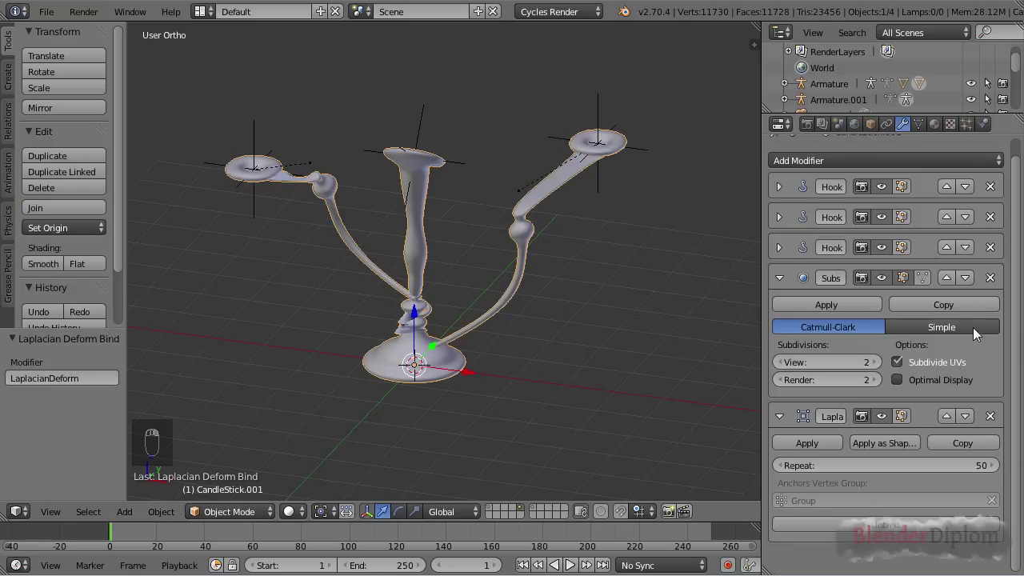
pyautogui.click(965, 278)
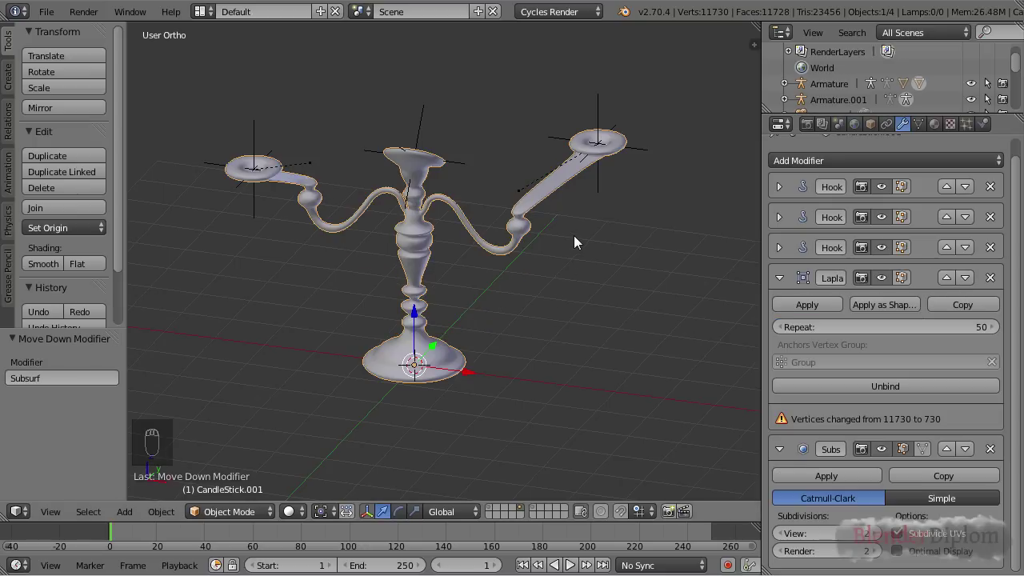
pyautogui.moveTo(573, 235); pyautogui.dragTo(562, 223, button='middle')
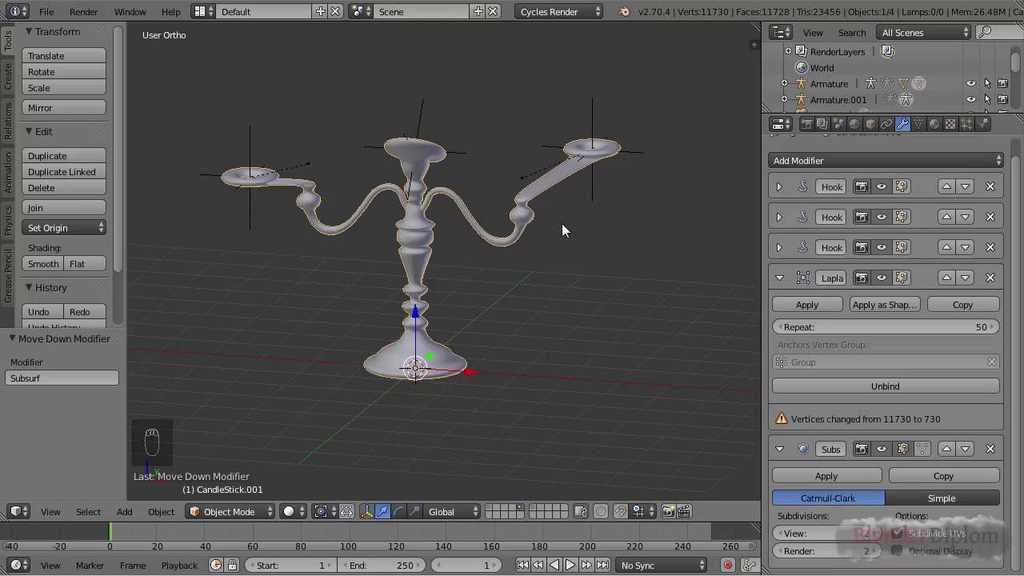
pyautogui.moveTo(562, 225); pyautogui.dragTo(536, 245, button='middle')
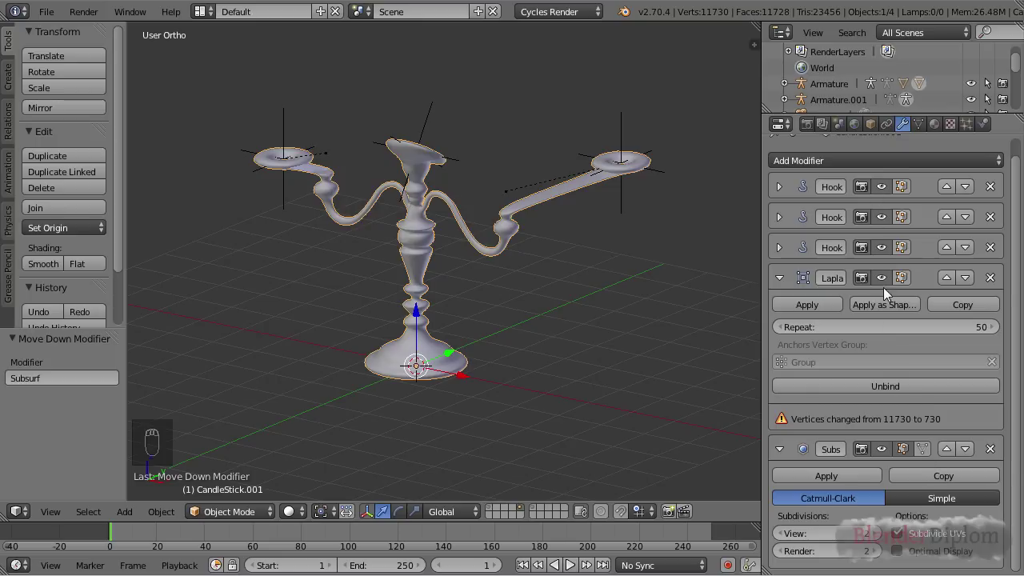
pyautogui.moveTo(616, 235); pyautogui.dragTo(564, 232, button='middle')
# Move the right cup's empty and check the hooked result on the candlestick
pyautogui.rightClick(616, 163)
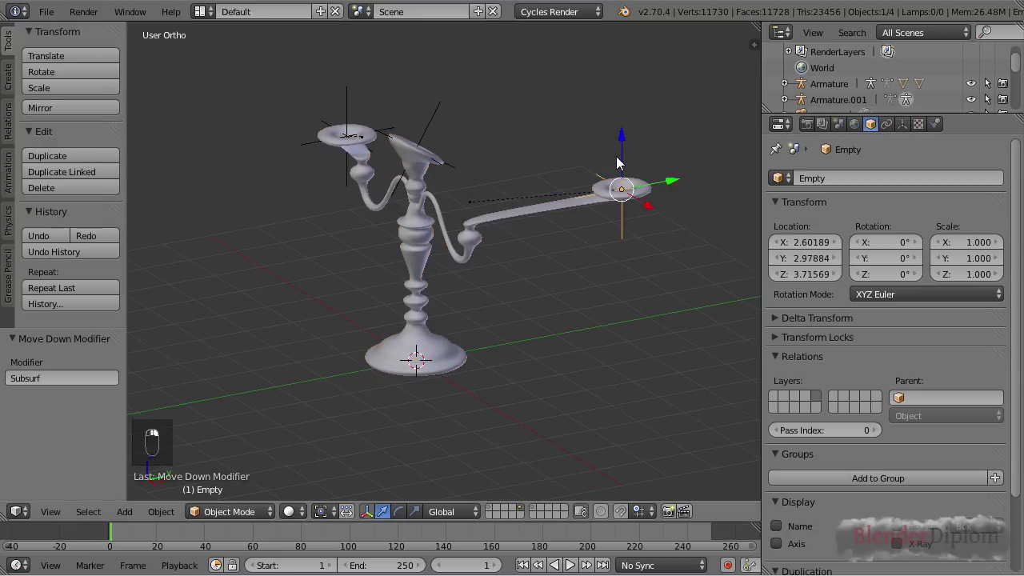
pyautogui.press('g')
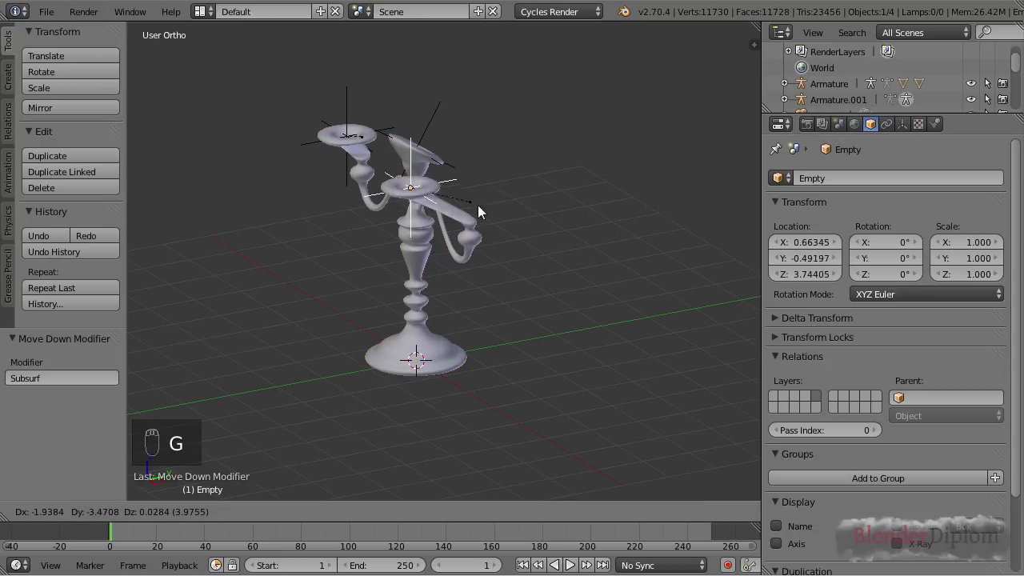
pyautogui.click(594, 221)
pyautogui.rightClick(592, 215)
pyautogui.press('Tab')
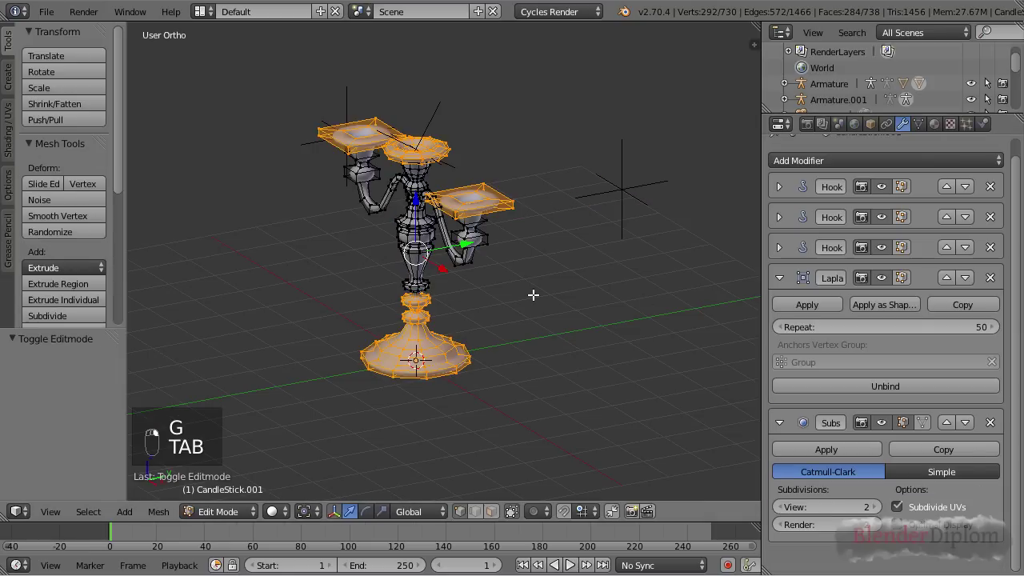
pyautogui.click(780, 247)
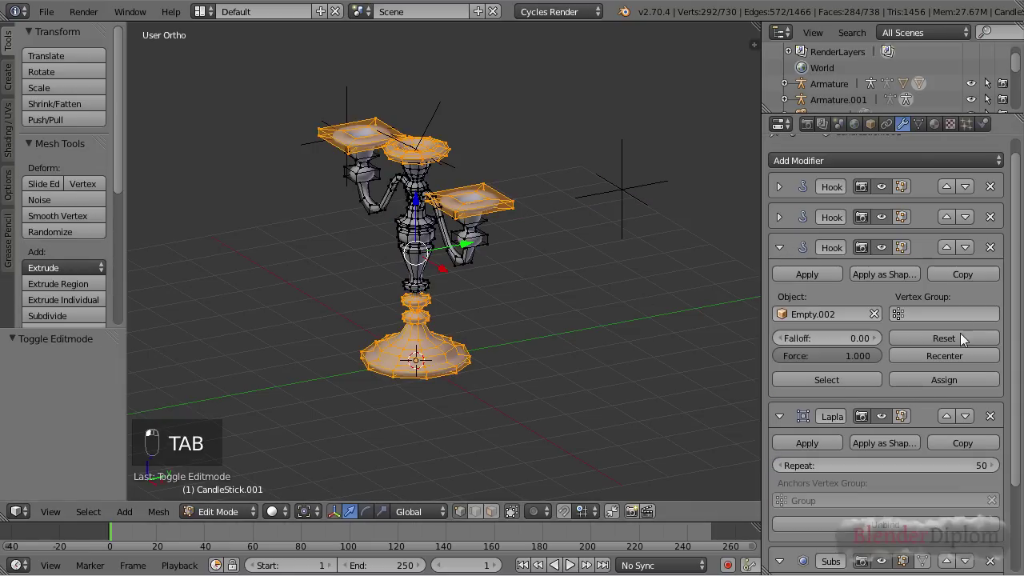
pyautogui.press('Tab')
# Reposition the stretched cup's empty and recheck the candlestick's deformation
pyautogui.rightClick(645, 204)
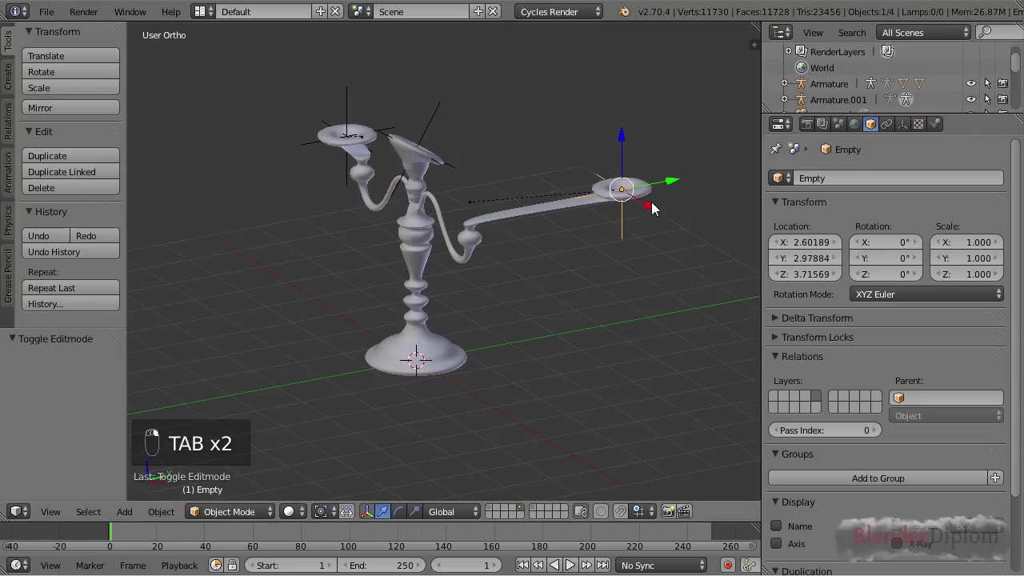
pyautogui.press('g')
pyautogui.click(585, 211)
pyautogui.scroll(4, 569, 287)
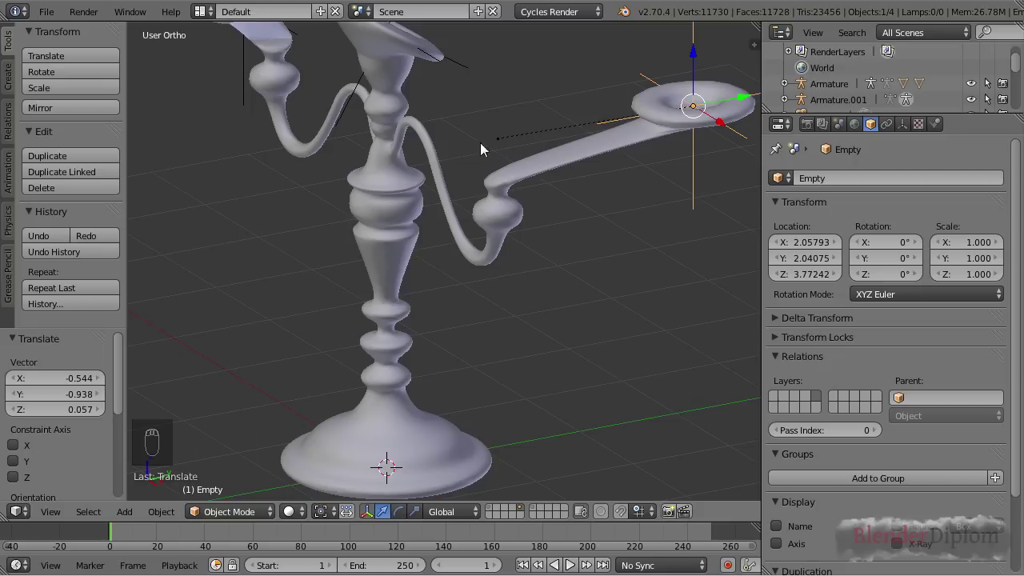
pyautogui.press('g')
pyautogui.rightClick(503, 134)
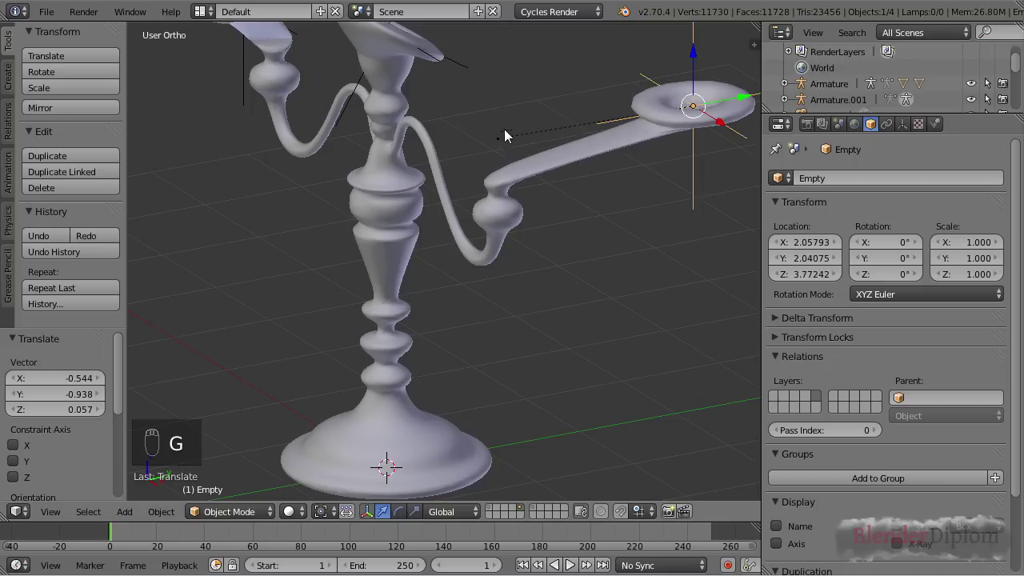
pyautogui.scroll(-5, 507, 128)
pyautogui.scroll(4, 489, 180)
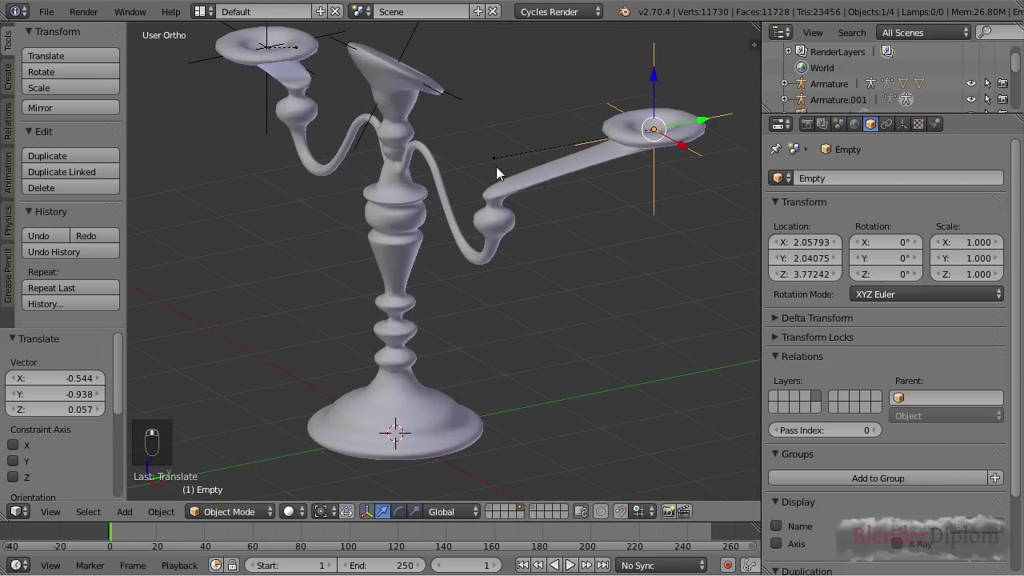
pyautogui.rightClick(518, 194)
pyautogui.press('Tab')
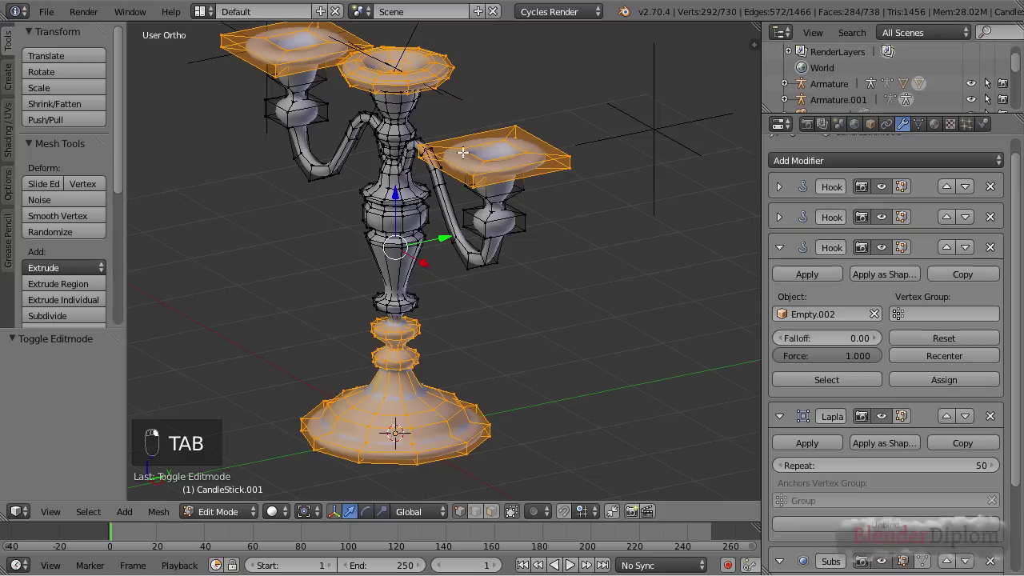
pyautogui.press('Tab')
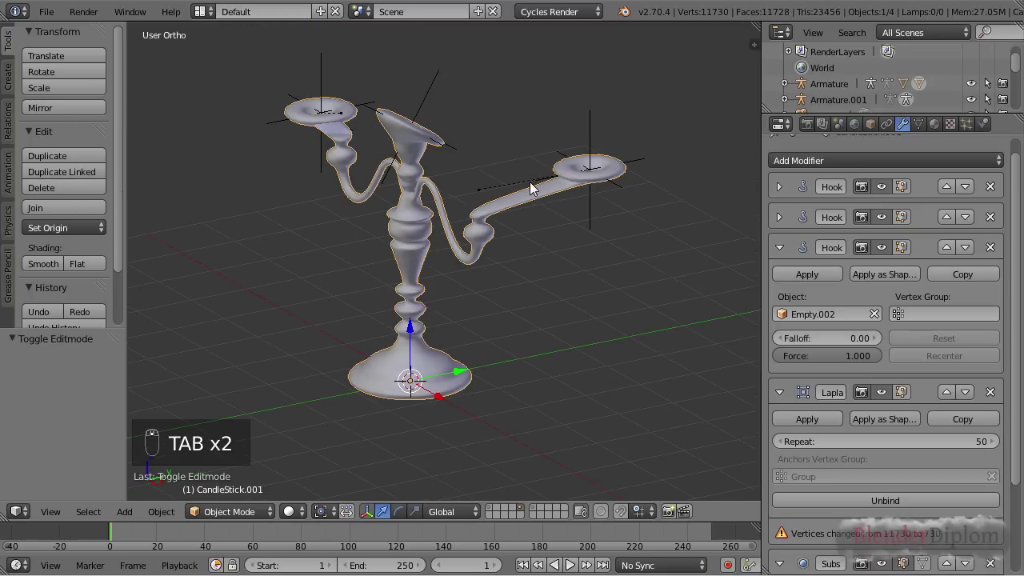
# From the front view, orbit and inspect the right and middle cup empties, then reselect the candlestick
pyautogui.press('KP_1')
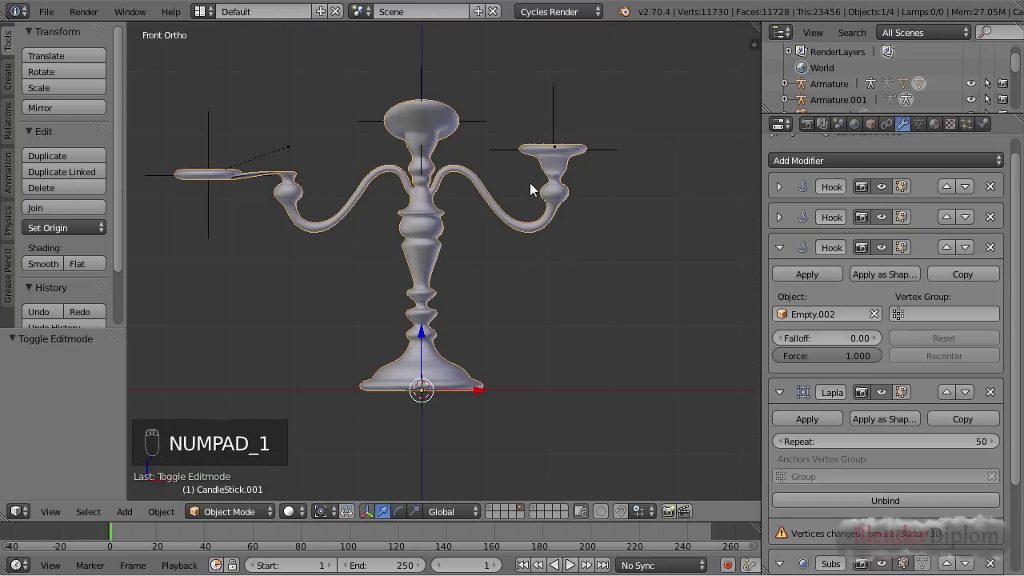
pyautogui.keyDown('shift'); pyautogui.moveTo(562, 192); pyautogui.dragTo(567, 200, button='middle'); pyautogui.keyUp('shift')
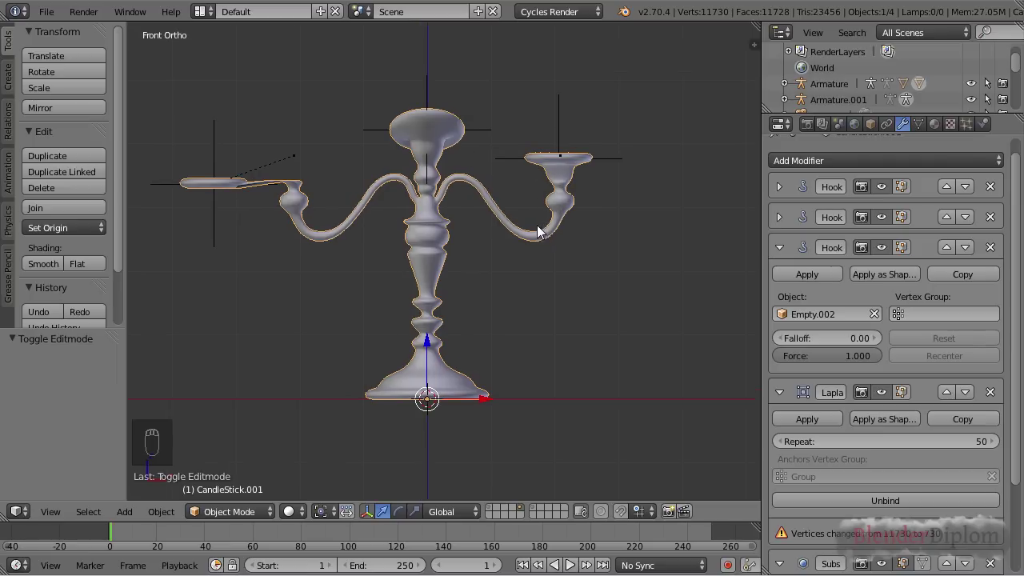
pyautogui.moveTo(567, 228); pyautogui.dragTo(512, 267, button='middle')
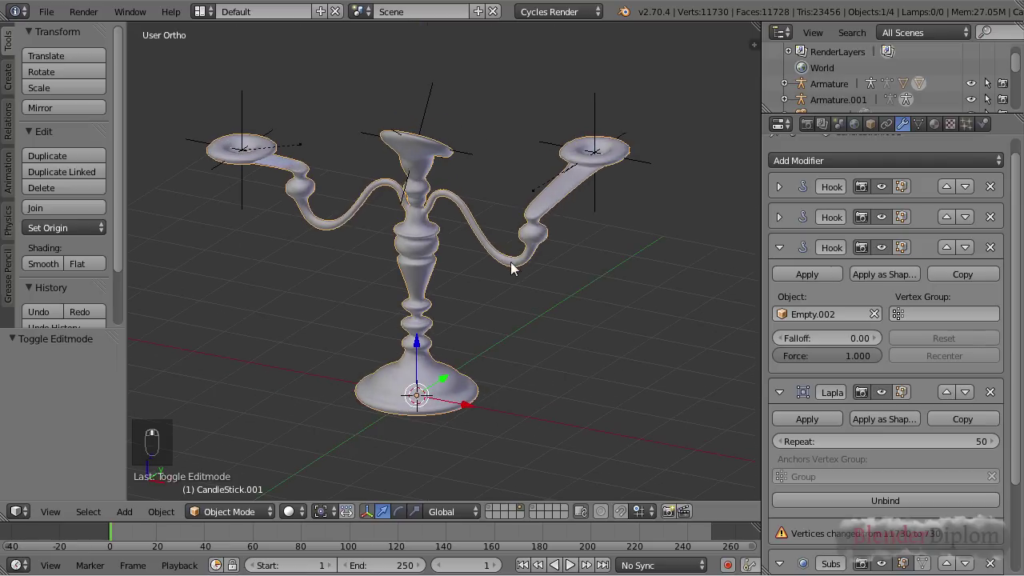
pyautogui.rightClick(595, 126)
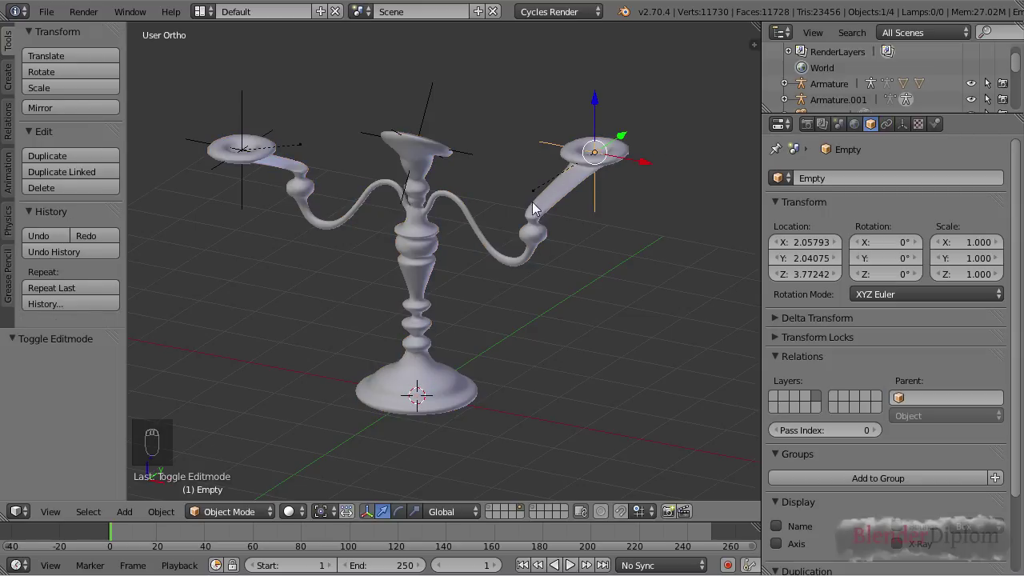
pyautogui.moveTo(487, 254); pyautogui.dragTo(443, 266, button='middle')
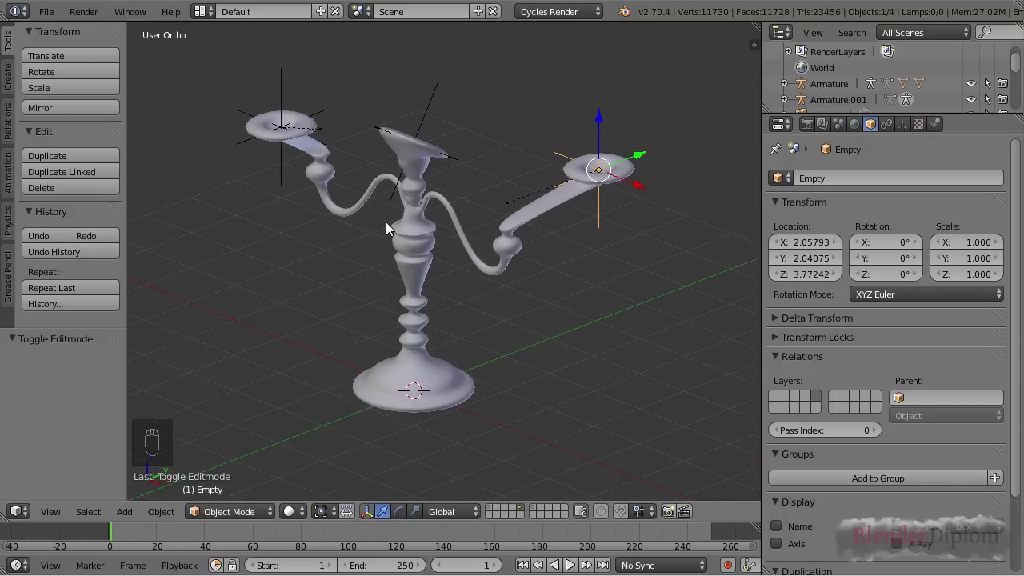
pyautogui.click(932, 125)
pyautogui.rightClick(416, 144)
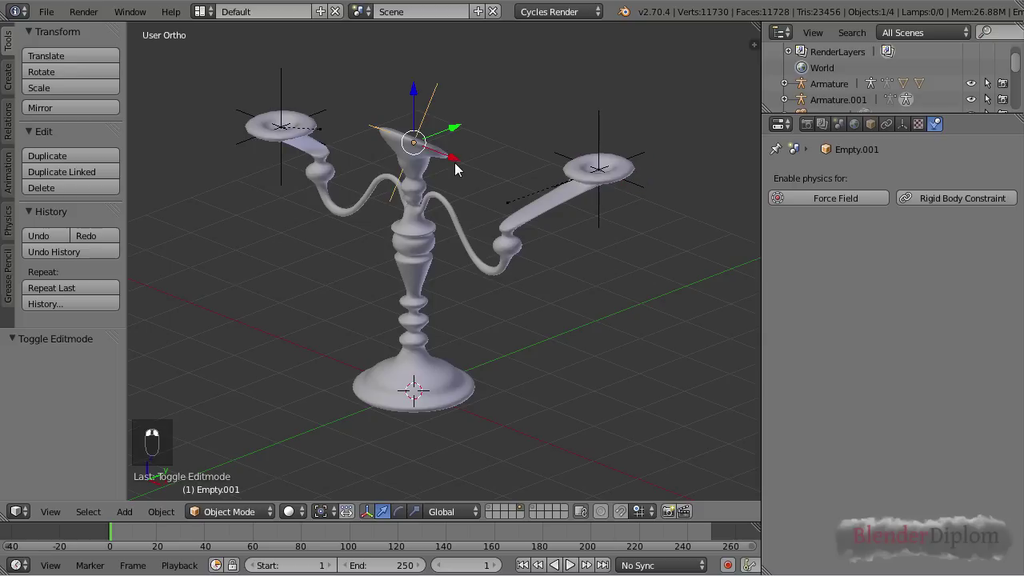
pyautogui.rightClick(479, 214)
# Remove the three Hook modifiers and the Laplacian Deform from the candlestick's modifier stack
pyautogui.click(902, 124)
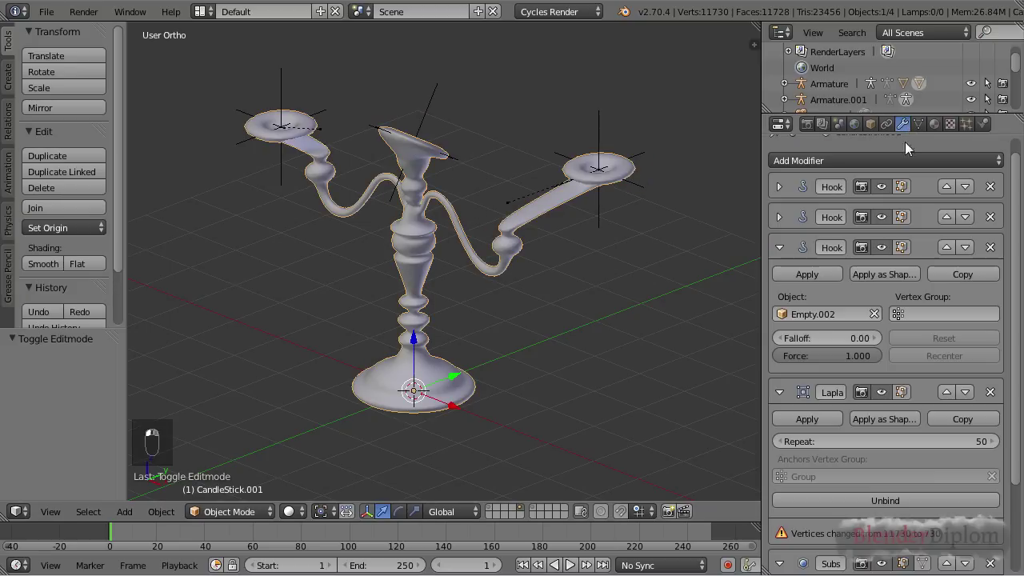
pyautogui.click(990, 187)
pyautogui.click(990, 186)
pyautogui.click(990, 187)
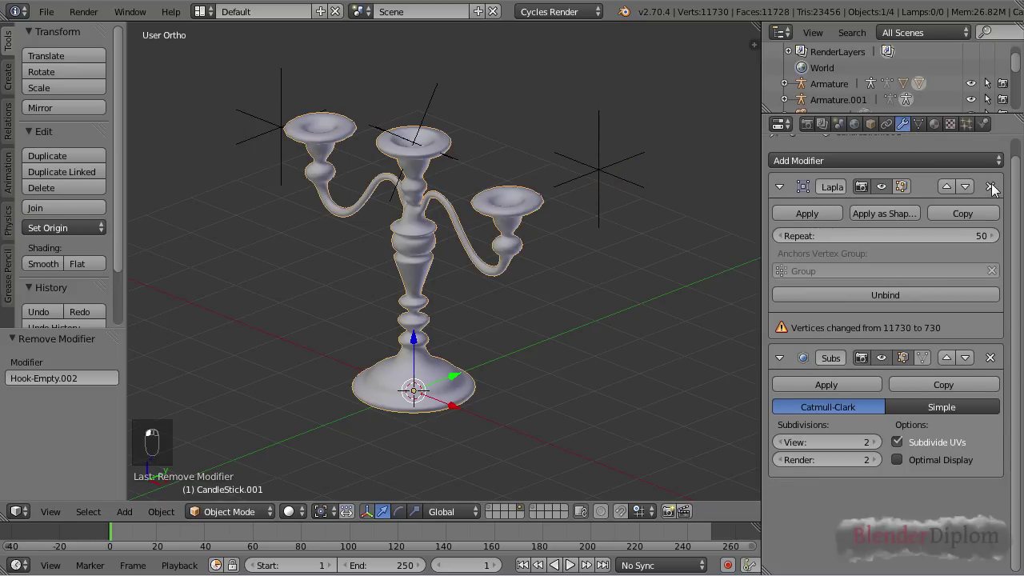
pyautogui.click(990, 186)
pyautogui.click(990, 187)
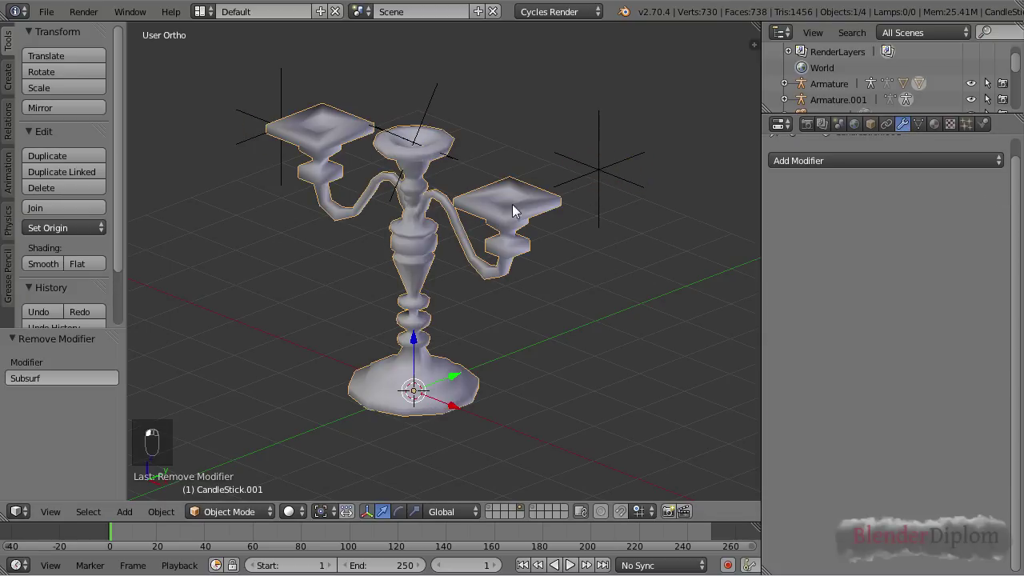
# Delete the three hook empties and frame the candlestick in front view
pyautogui.rightClick(575, 172)
pyautogui.keyDown('shift'); pyautogui.rightClick(424, 105); pyautogui.keyUp('shift')
pyautogui.keyDown('shift'); pyautogui.rightClick(280, 92); pyautogui.keyUp('shift')
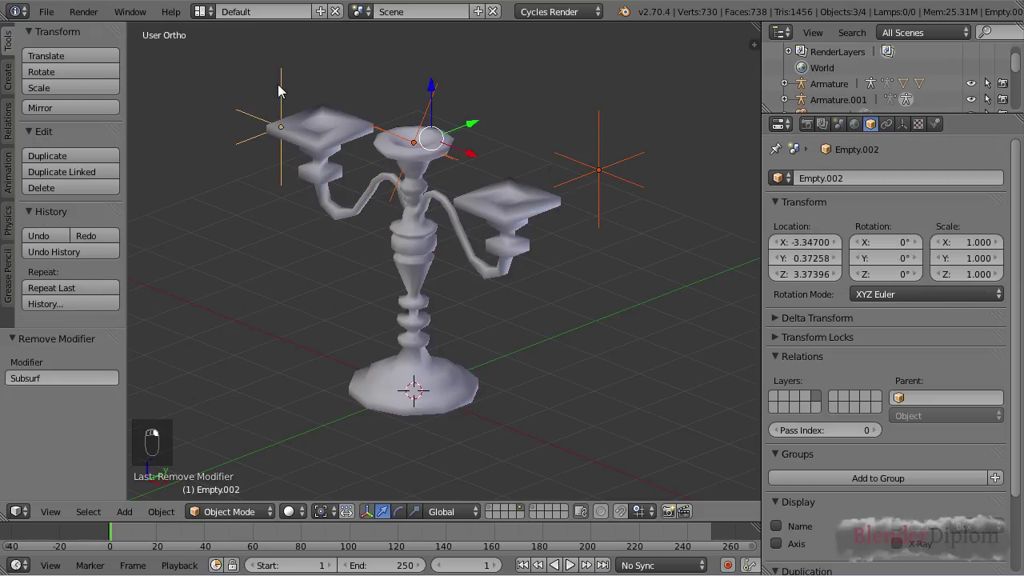
pyautogui.press('x')
pyautogui.click(278, 93)
pyautogui.rightClick(438, 162)
pyautogui.press('KP_1')
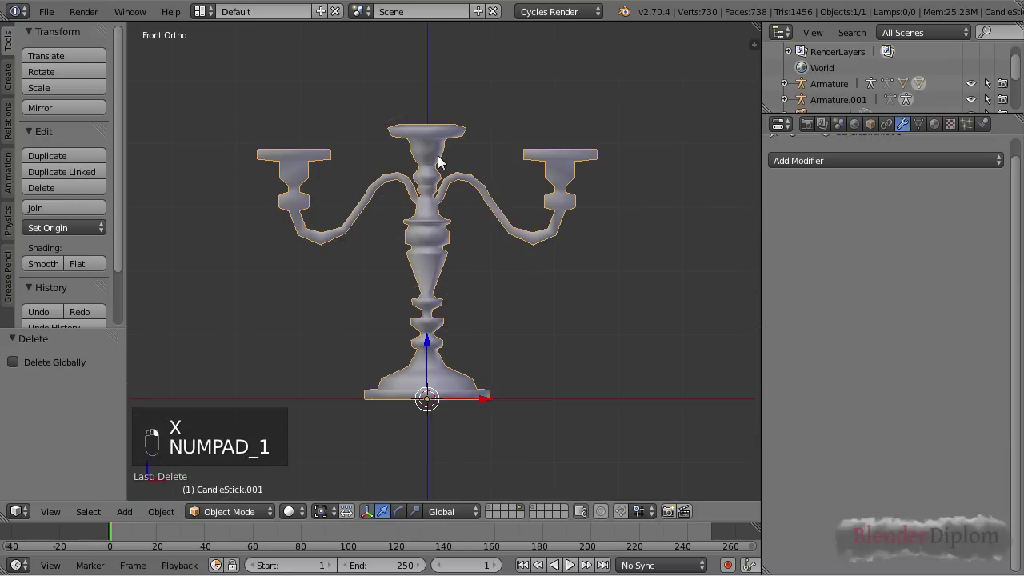
pyautogui.keyDown('shift'); pyautogui.moveTo(438, 162); pyautogui.dragTo(405, 191, button='middle'); pyautogui.keyUp('shift')
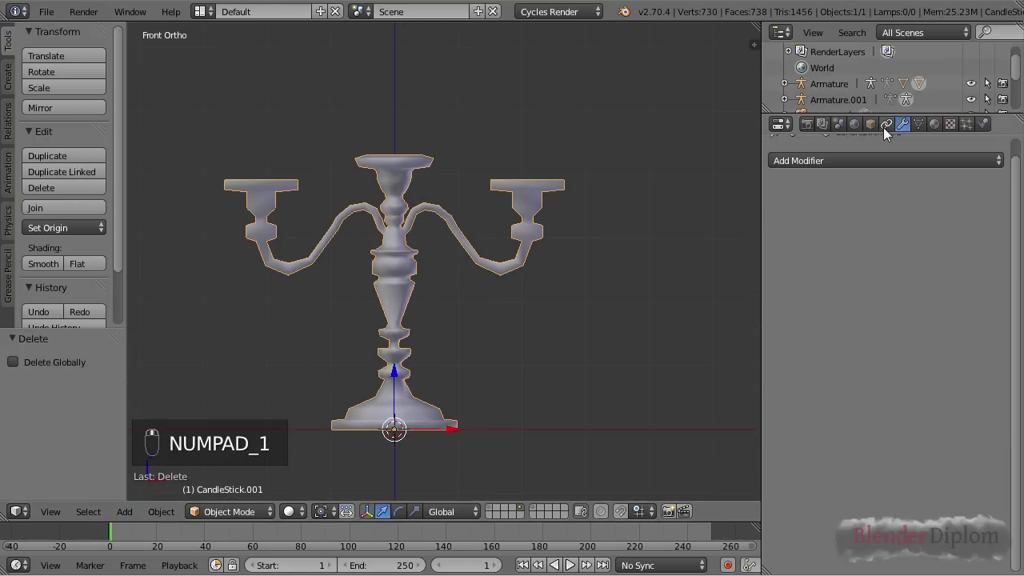
pyautogui.scroll(1, 894, 302)
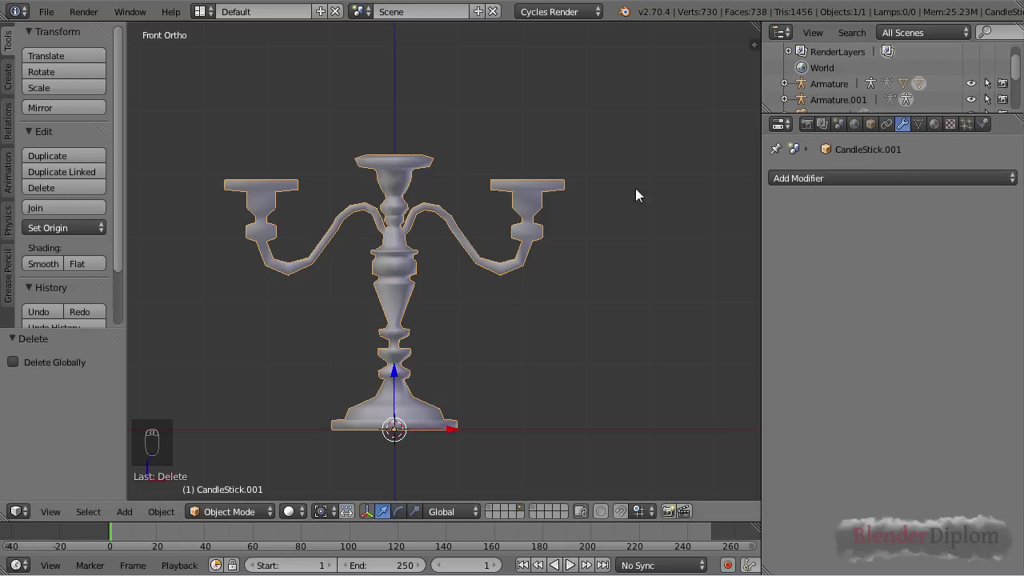
# In wireframe Edit Mode, box-select the top plate of the right candle cup
pyautogui.press('Tab')
pyautogui.press('z')
pyautogui.scroll(4, 560, 205)
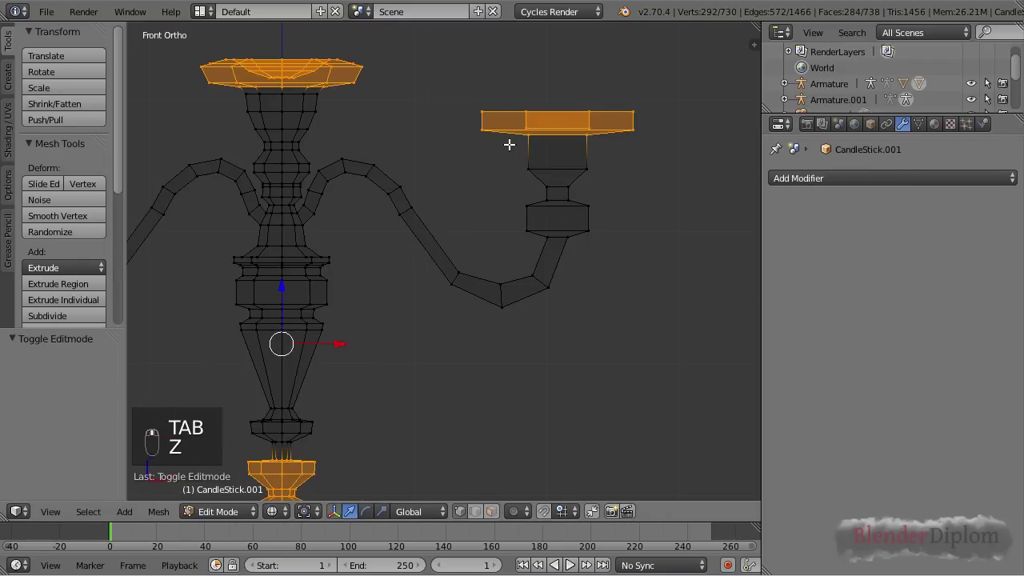
pyautogui.press('a')
pyautogui.press('b')
pyautogui.moveTo(441, 73); pyautogui.dragTo(681, 130)
pyautogui.press('Tab')
pyautogui.scroll(-4, 379, 201)
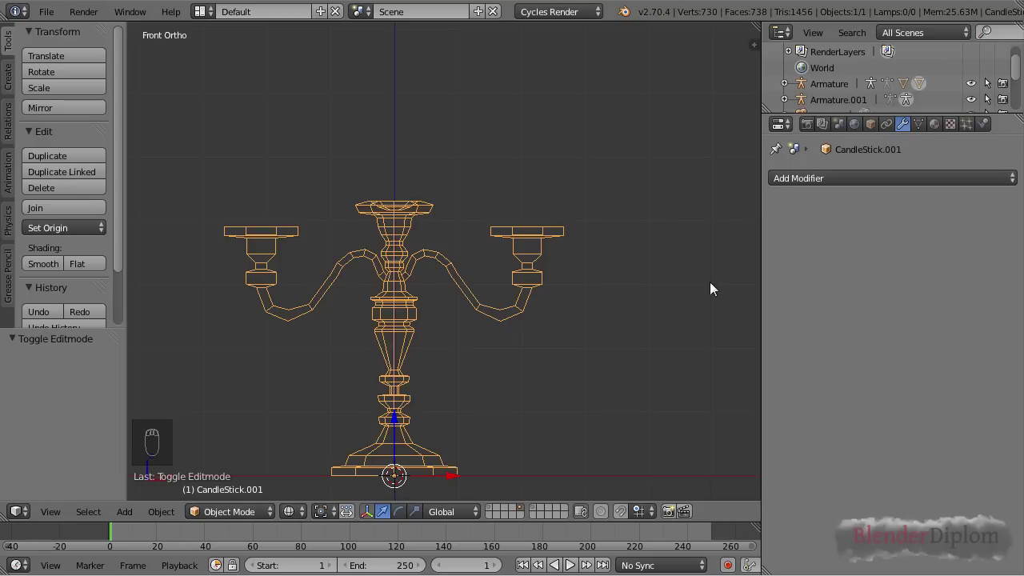
# Recheck the selection in Edit Mode, then return to Object Mode to add a new object
pyautogui.press('Tab')
pyautogui.keyDown('shift'); pyautogui.moveTo(568, 281); pyautogui.dragTo(541, 283, button='middle'); pyautogui.keyUp('shift')
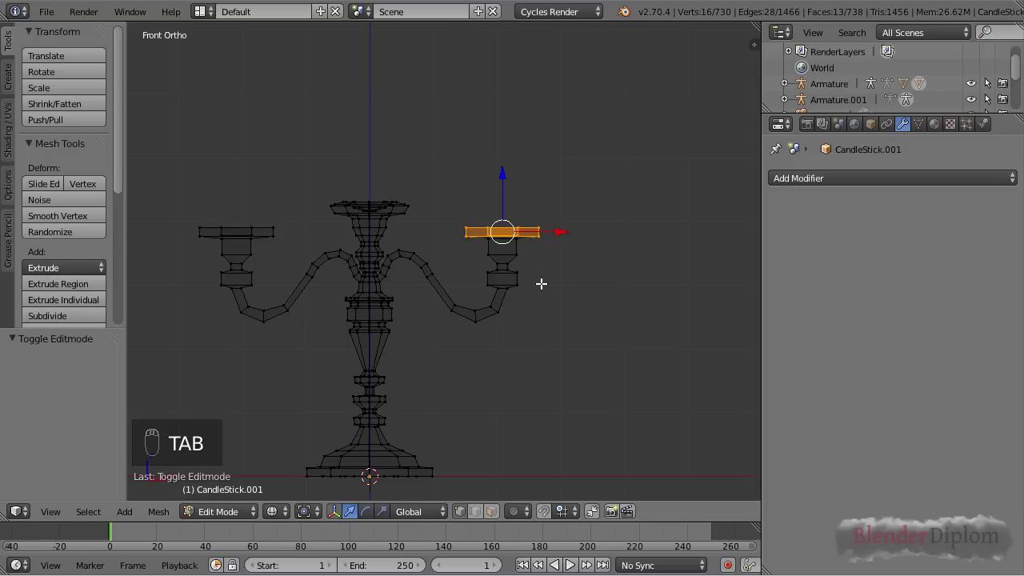
pyautogui.press('Tab')
pyautogui.keyDown('shift'); pyautogui.moveTo(511, 308); pyautogui.dragTo(539, 252, button='middle'); pyautogui.keyUp('shift')
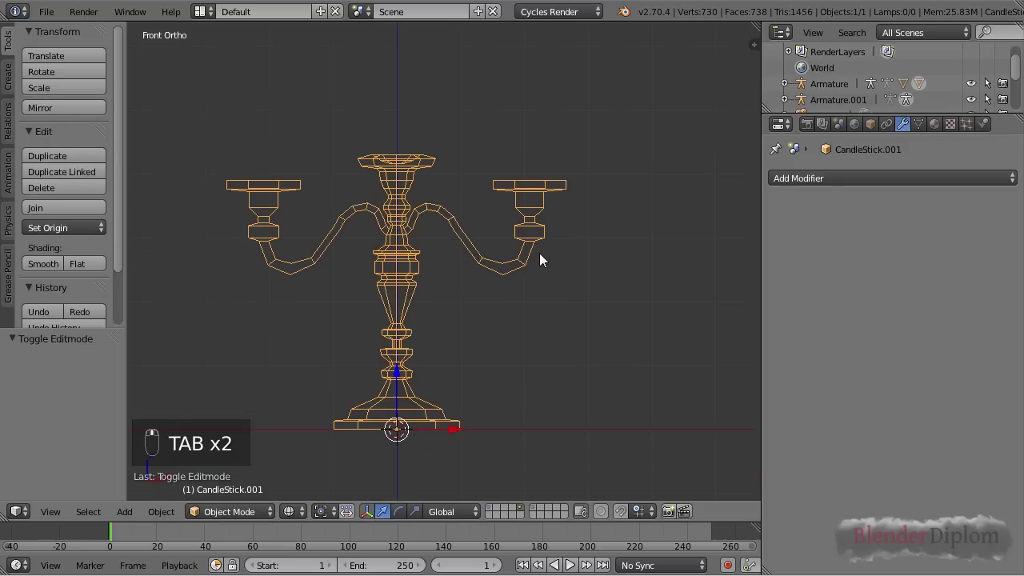
pyautogui.hotkey('shift', 'a')
# Add a single-bone armature and raise it to Z 5.647 above the candlestick
pyautogui.moveTo(539, 254)
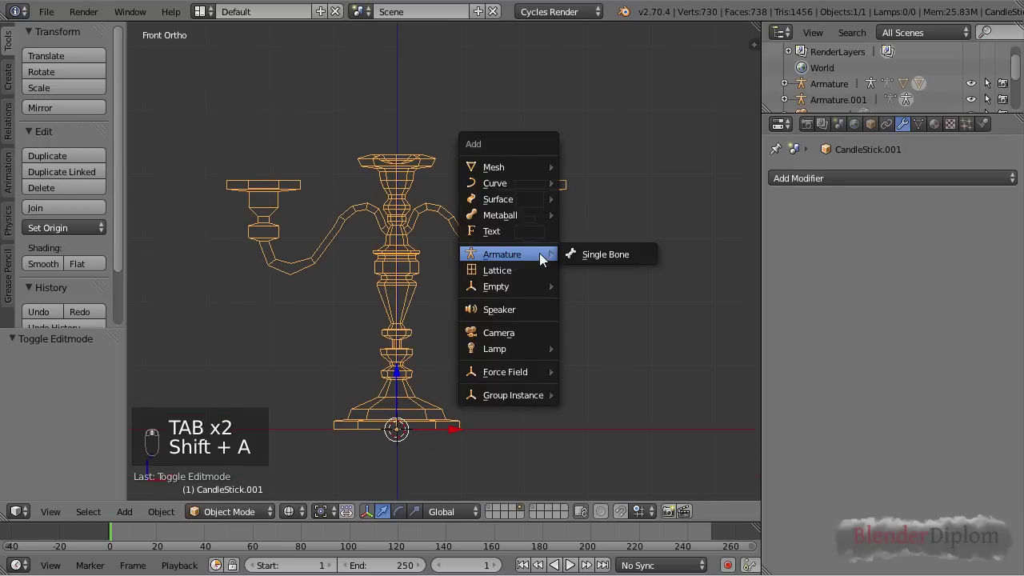
pyautogui.click(582, 254)
pyautogui.moveTo(397, 384); pyautogui.dragTo(392, 498)
pyautogui.keyDown('shift'); pyautogui.scroll(2, 401, 328); pyautogui.keyUp('shift')
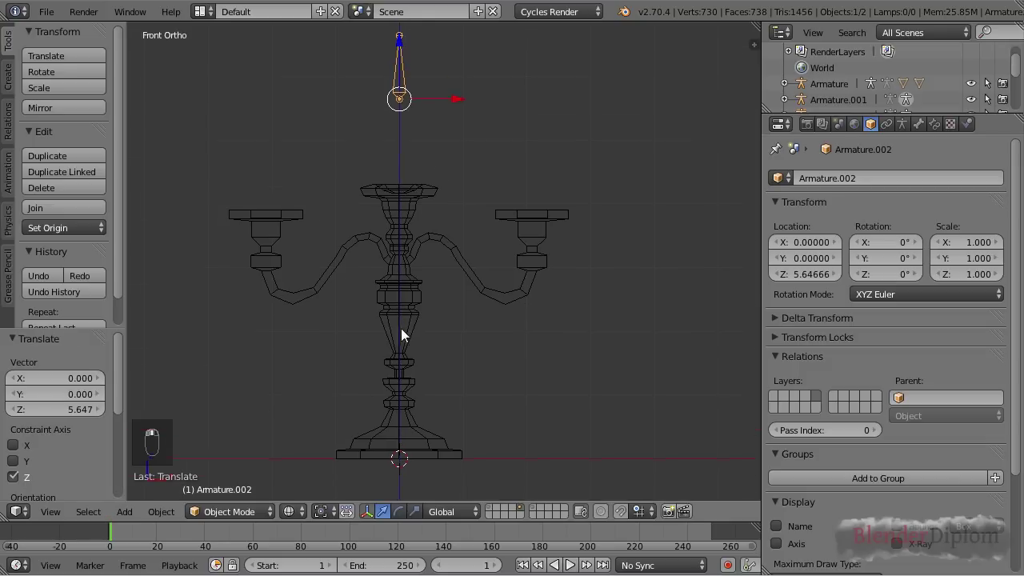
# Parent the candlestick to the armature as Object and test that it follows
pyautogui.rightClick(406, 246)
pyautogui.keyDown('shift'); pyautogui.rightClick(404, 140); pyautogui.keyUp('shift')
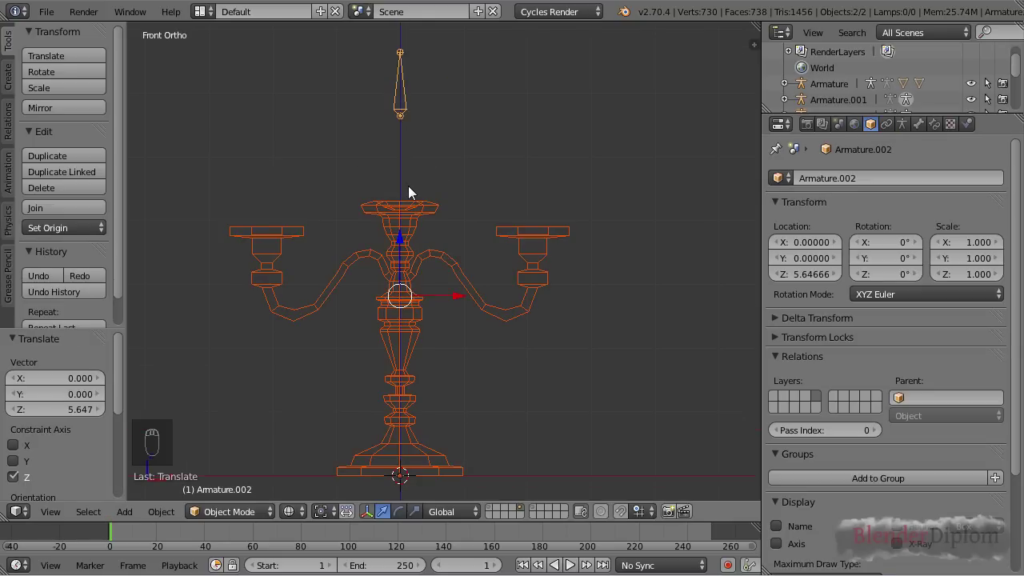
pyautogui.hotkey('ctrl', 'p')
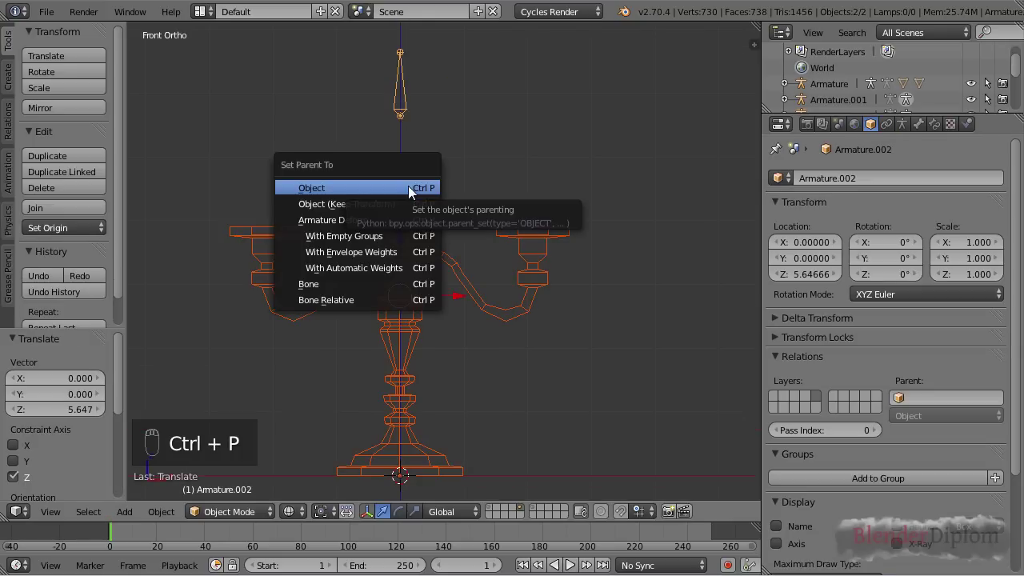
pyautogui.hotkey('ctrl', 'z')
pyautogui.hotkey('ctrl', 'p')
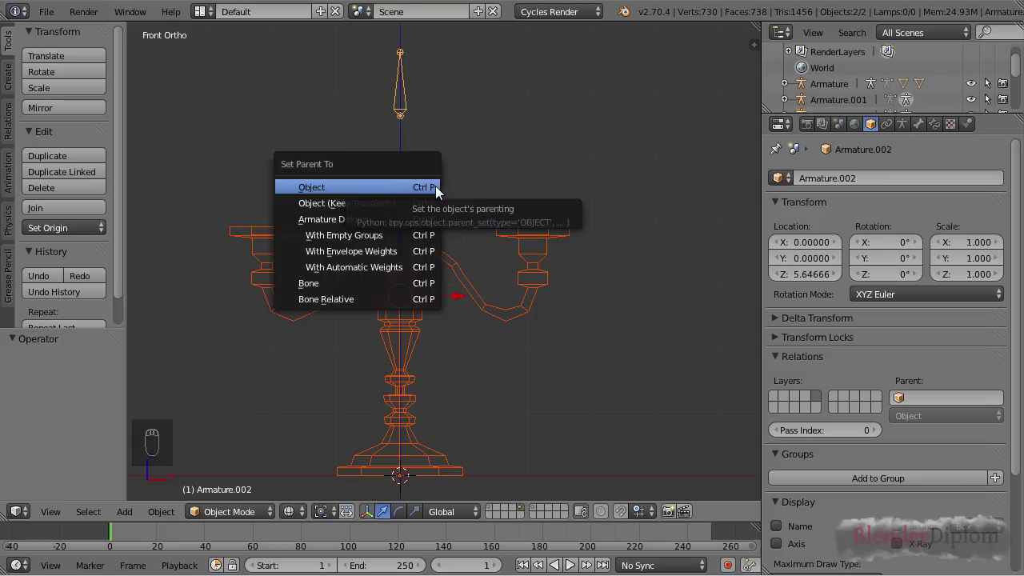
pyautogui.click(415, 207)
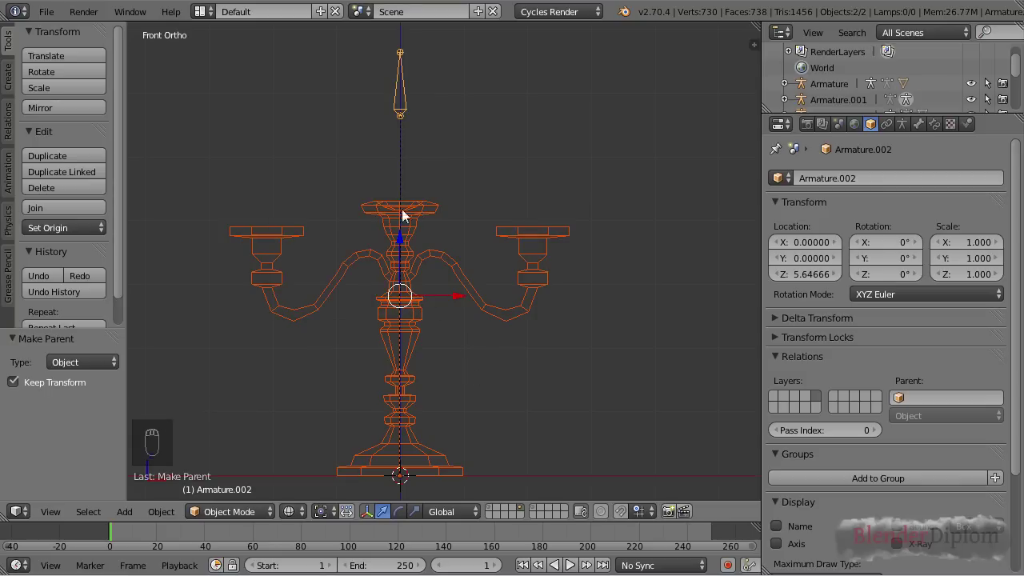
pyautogui.rightClick(404, 110)
pyautogui.press('g')
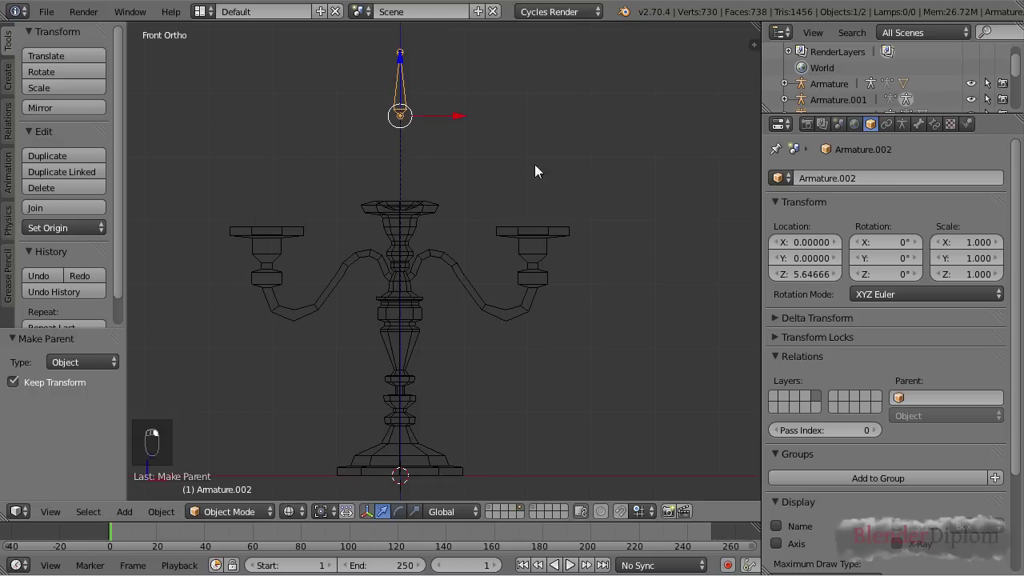
pyautogui.rightClick(518, 291)
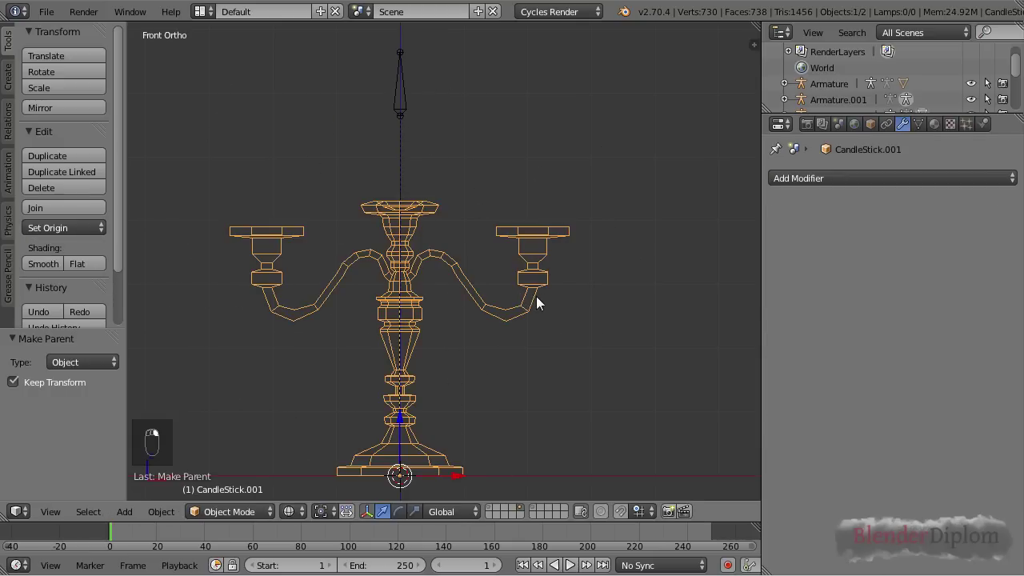
# Snap the 3D cursor to the right cup's top face and add a bone there
pyautogui.press('Tab')
pyautogui.keyDown('ctrl'); pyautogui.scroll(-1, 525, 289); pyautogui.keyUp('ctrl')
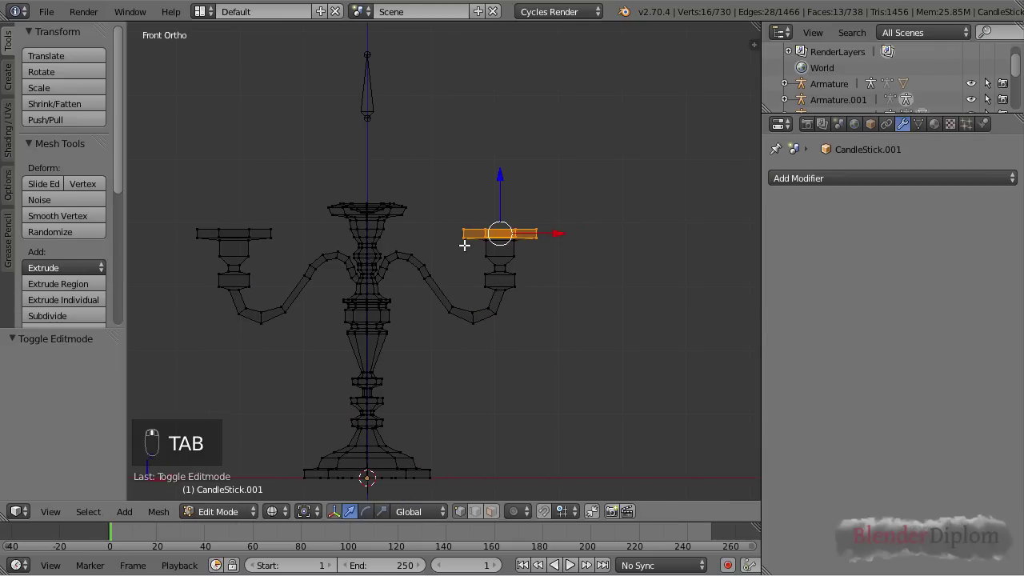
pyautogui.hotkey('shift', 's')
pyautogui.click(523, 300)
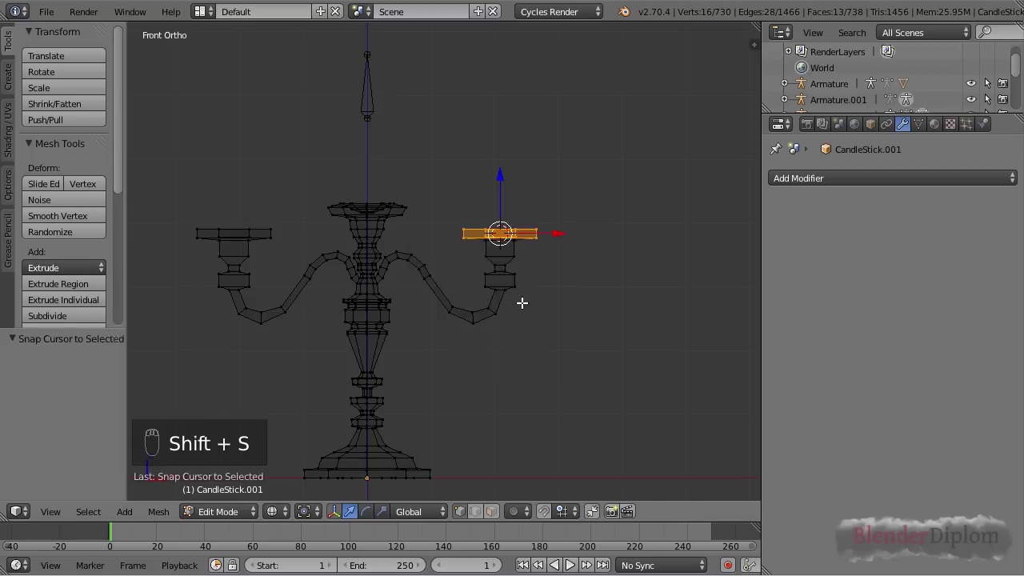
pyautogui.press('Tab')
pyautogui.rightClick(373, 122)
pyautogui.press('Tab')
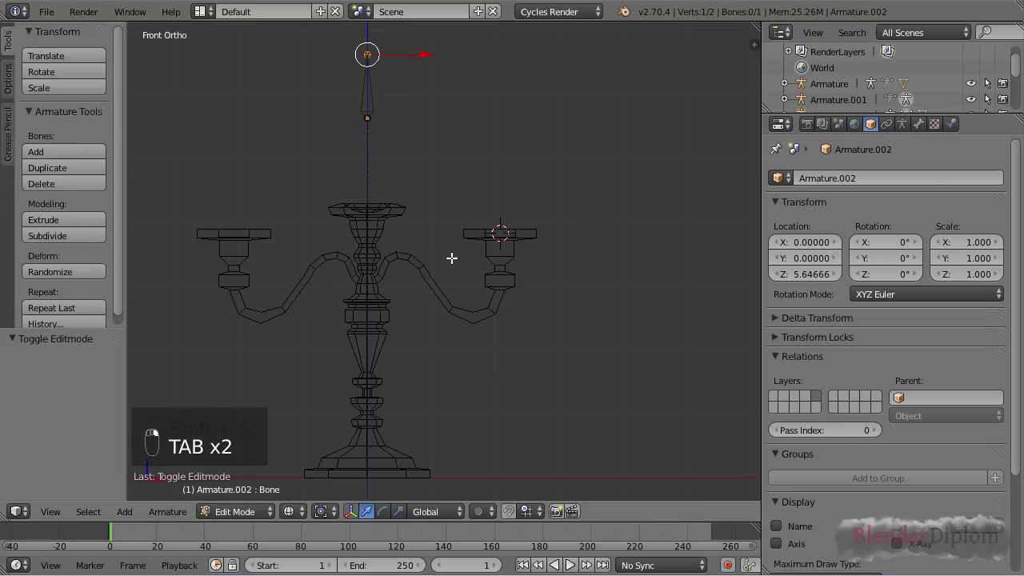
pyautogui.hotkey('shift', 'a')
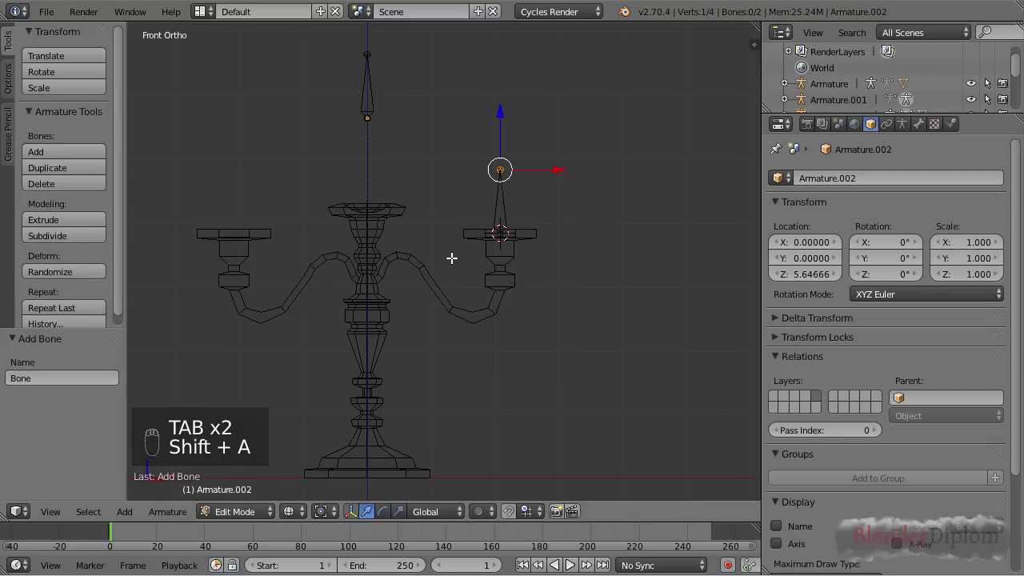
pyautogui.press('Tab')
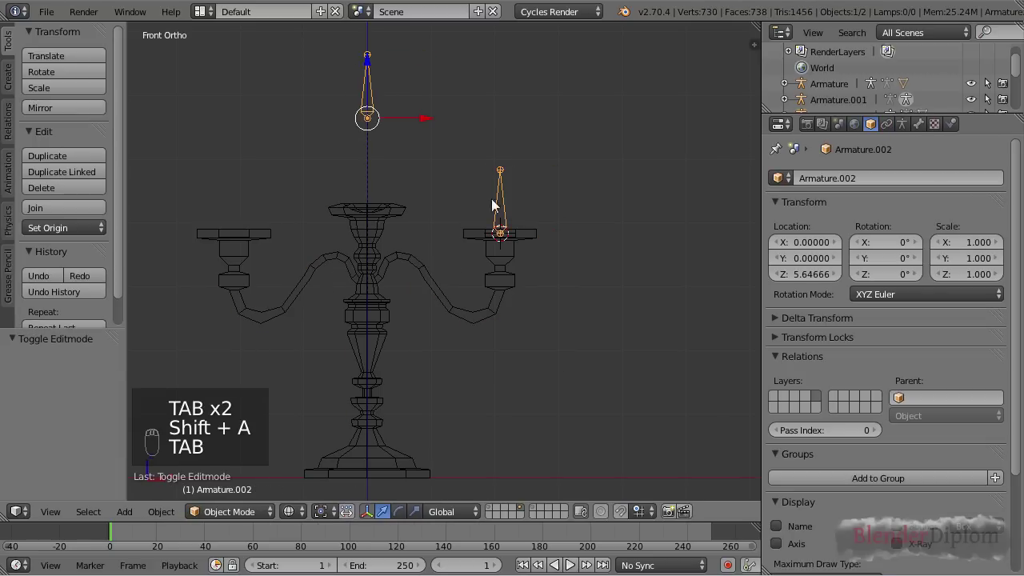
# Add a bone at the centre candle top by snapping the cursor to its top rim
pyautogui.rightClick(489, 270)
pyautogui.press('Tab')
pyautogui.press('a')
pyautogui.press('a')
pyautogui.press('a')
pyautogui.press('b')
pyautogui.moveTo(306, 185); pyautogui.dragTo(423, 216)
pyautogui.hotkey('shift', 's')
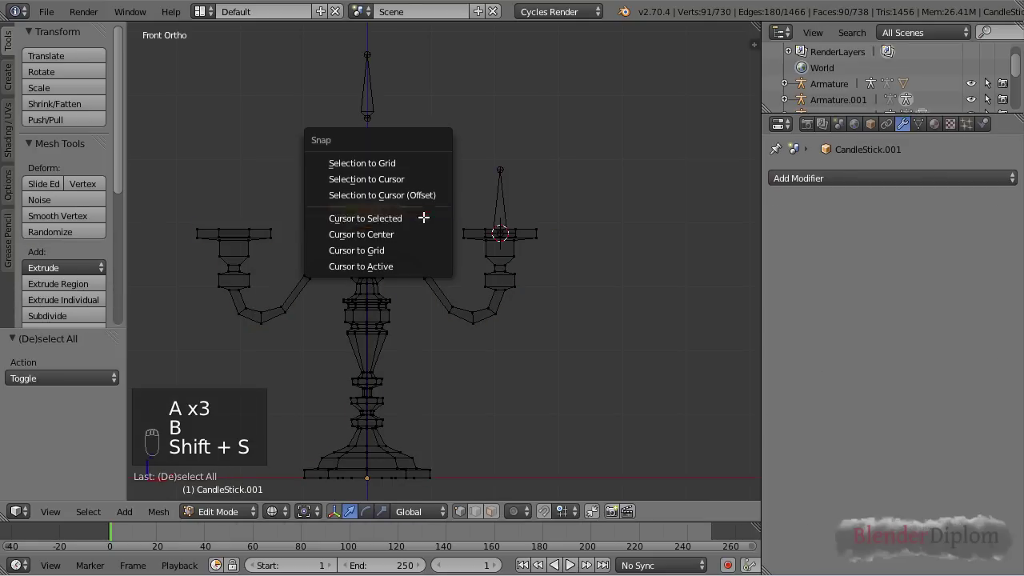
pyautogui.click(423, 218)
pyautogui.press('Tab')
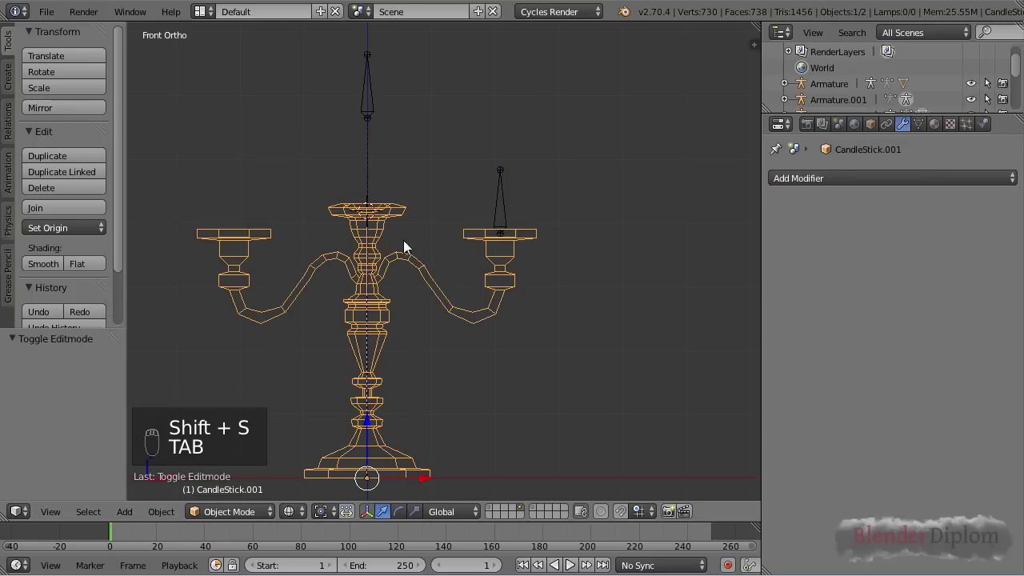
pyautogui.rightClick(372, 120)
pyautogui.press('Tab')
pyautogui.hotkey('shift', 'a')
pyautogui.press('Tab')
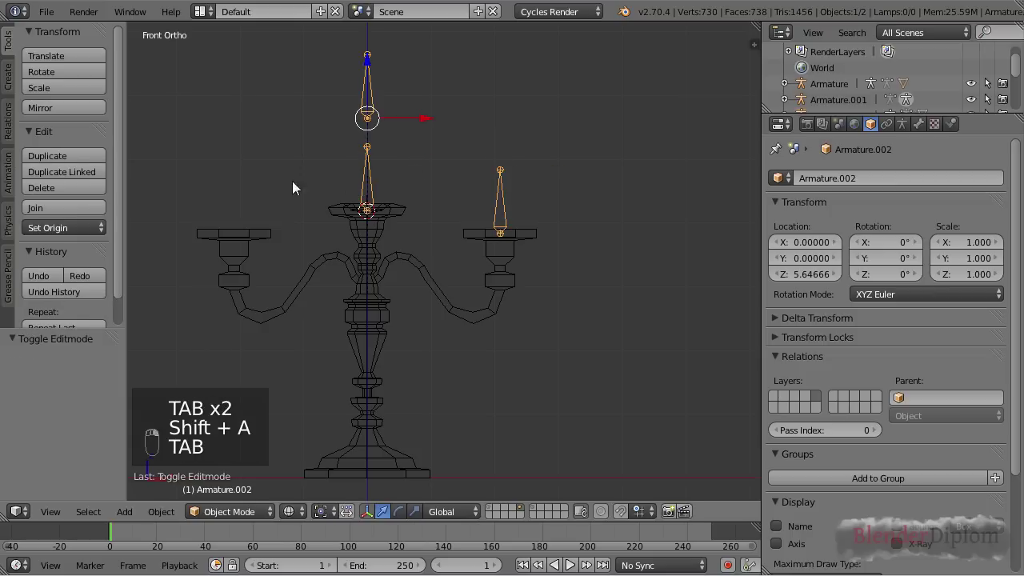
# Add a bone on the left candle top by snapping the cursor to its top plate
pyautogui.rightClick(255, 221)
pyautogui.press('Tab')
pyautogui.press('a')
pyautogui.press('a')
pyautogui.press('a')
pyautogui.press('b')
pyautogui.moveTo(164, 213); pyautogui.dragTo(350, 244)
pyautogui.press('b')
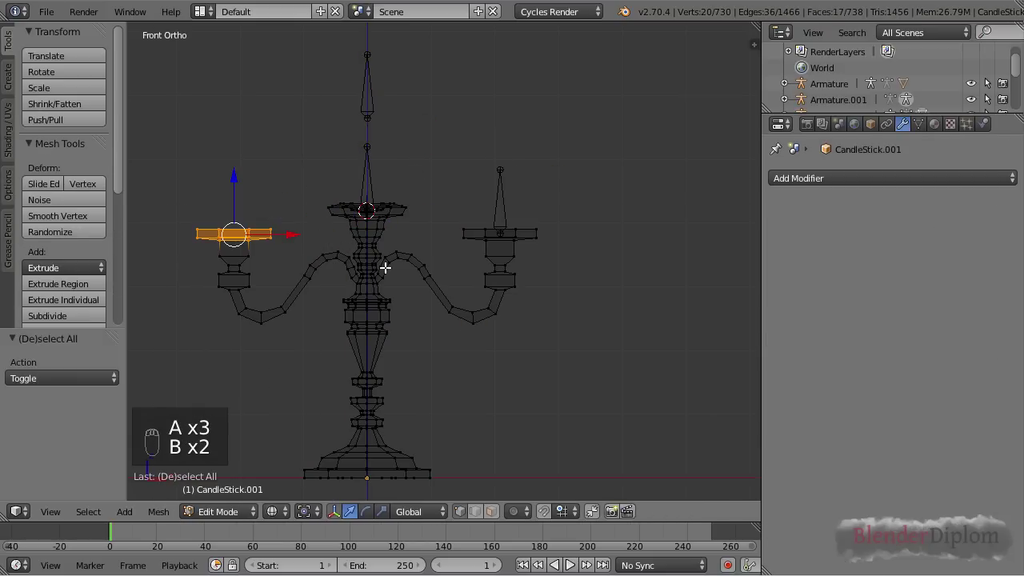
pyautogui.hotkey('shift', 's')
pyautogui.click(285, 258)
pyautogui.press('Tab')
pyautogui.rightClick(368, 116)
pyautogui.press('Tab')
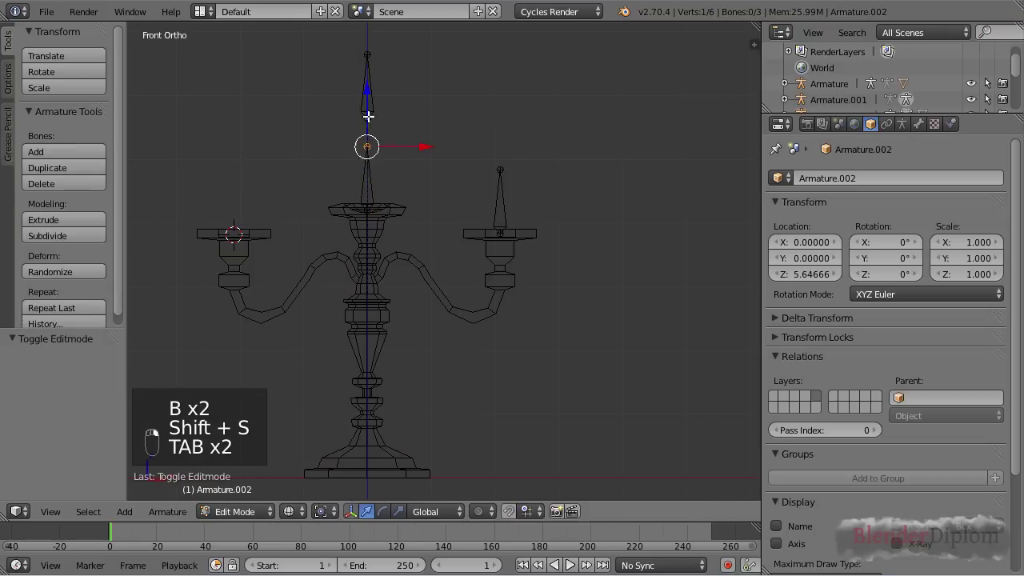
pyautogui.hotkey('shift', 'a')
pyautogui.press('Tab')
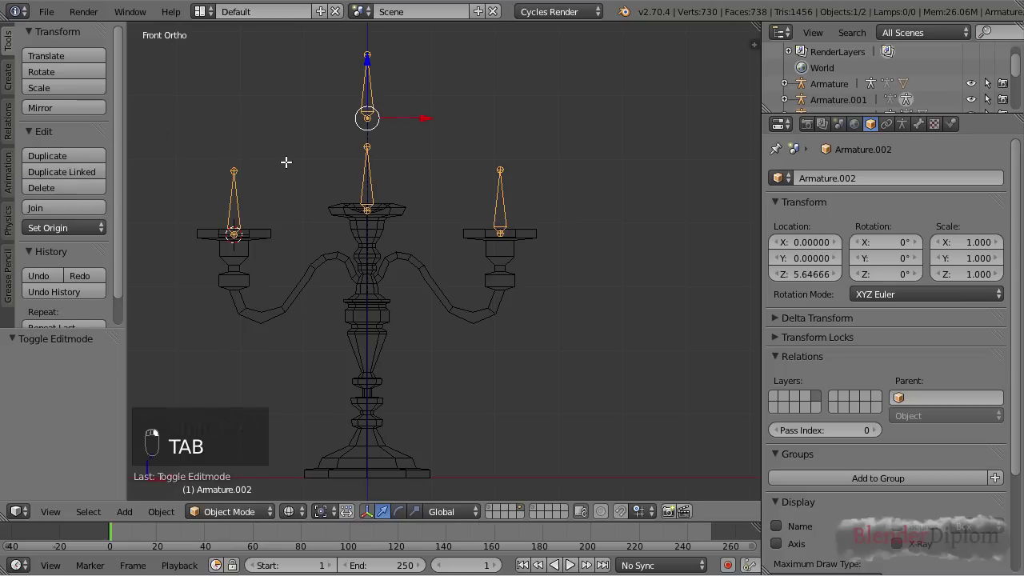
# Parent the three candle-top bones to the upper bone with Keep Offset
pyautogui.press('Tab')
pyautogui.press('a')
pyautogui.press('a')
pyautogui.press('a')
pyautogui.press('b')
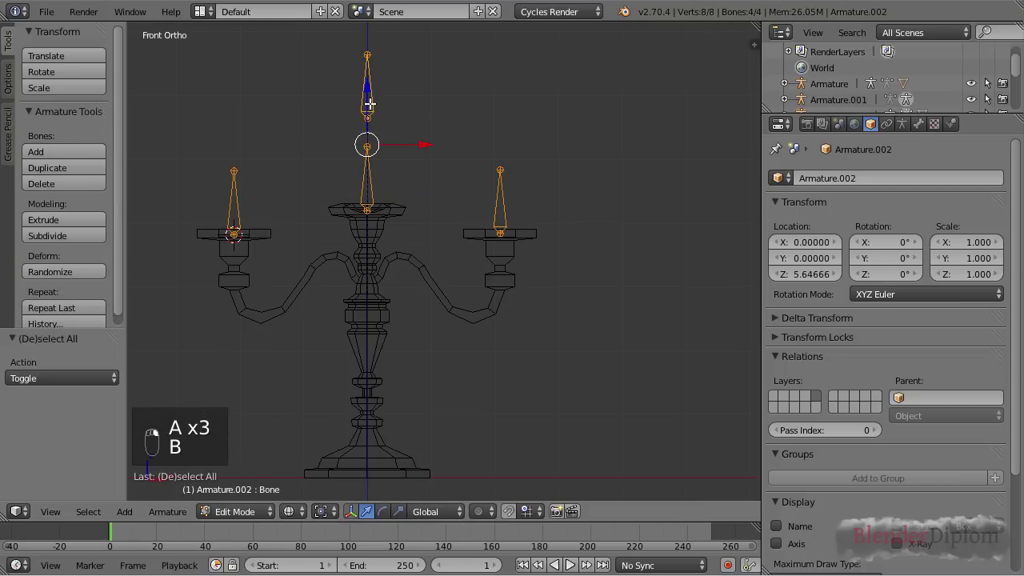
pyautogui.hotkey('ctrl', 'p')
pyautogui.click(366, 121)
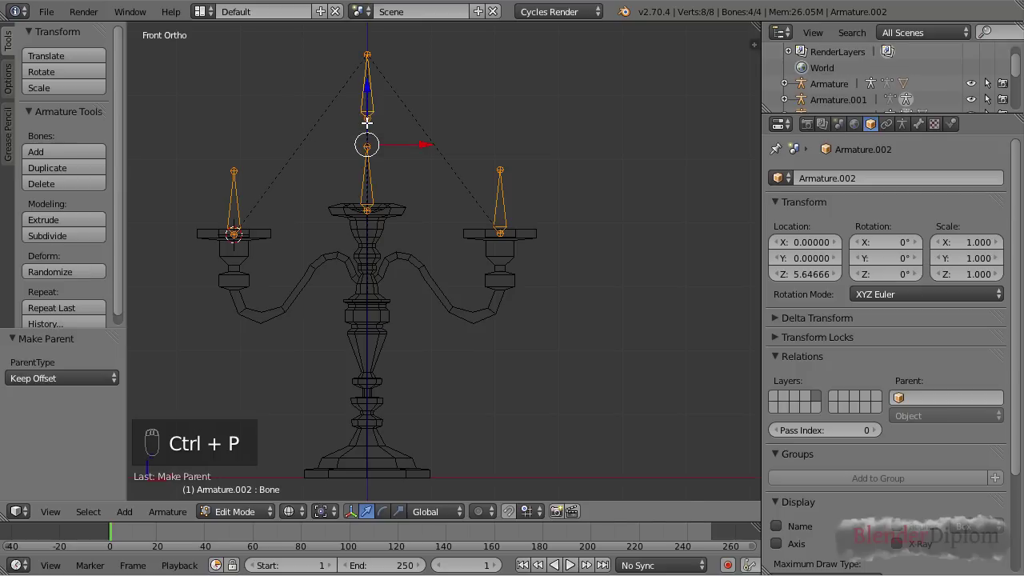
pyautogui.press('Tab')
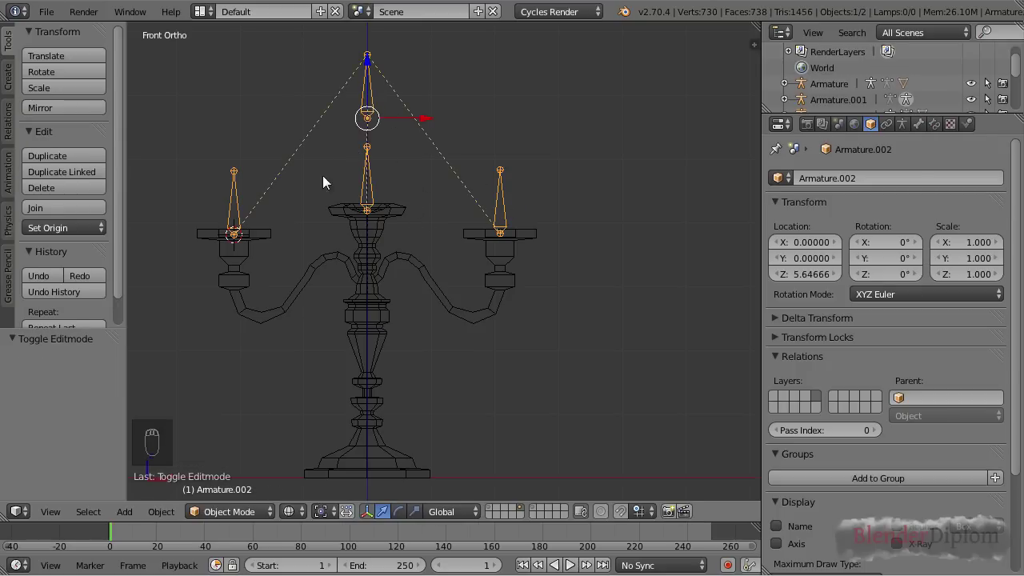
# Put Armature.002 in Pose Mode and select the right candle bone, Bone.001
pyautogui.press('Tab')
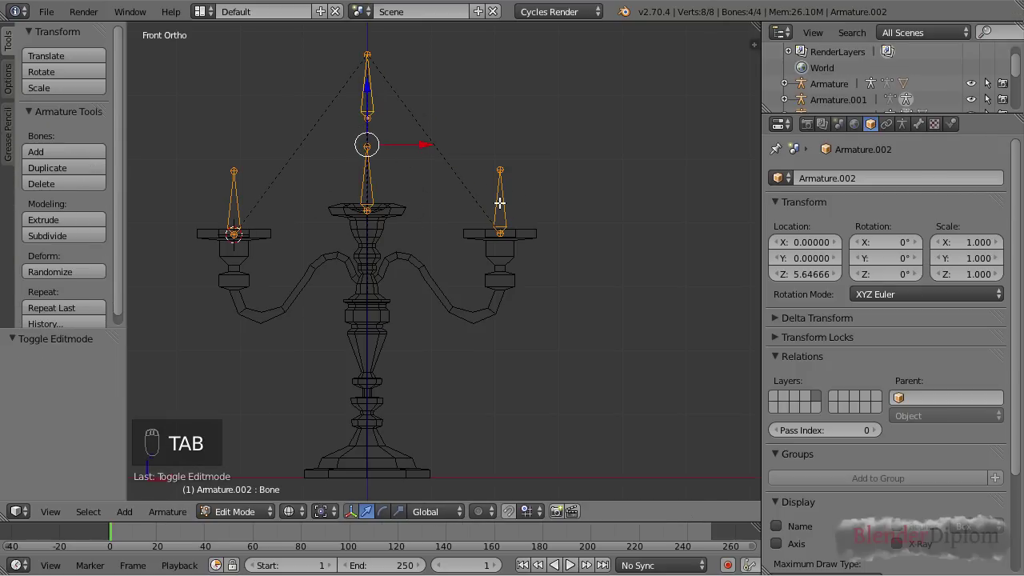
pyautogui.press('Tab')
pyautogui.hotkey('ctrl', 'Tab')
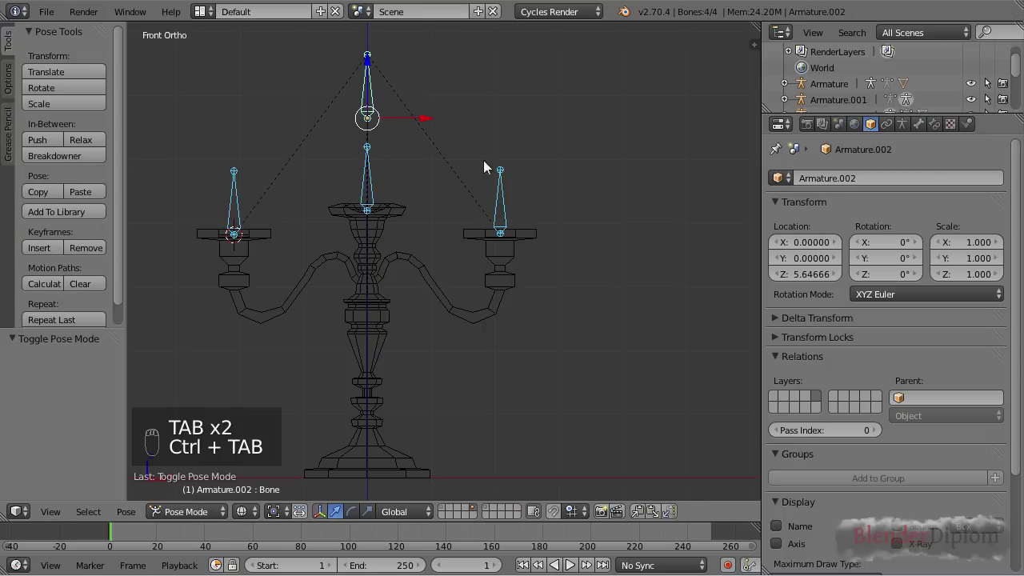
pyautogui.rightClick(500, 209)
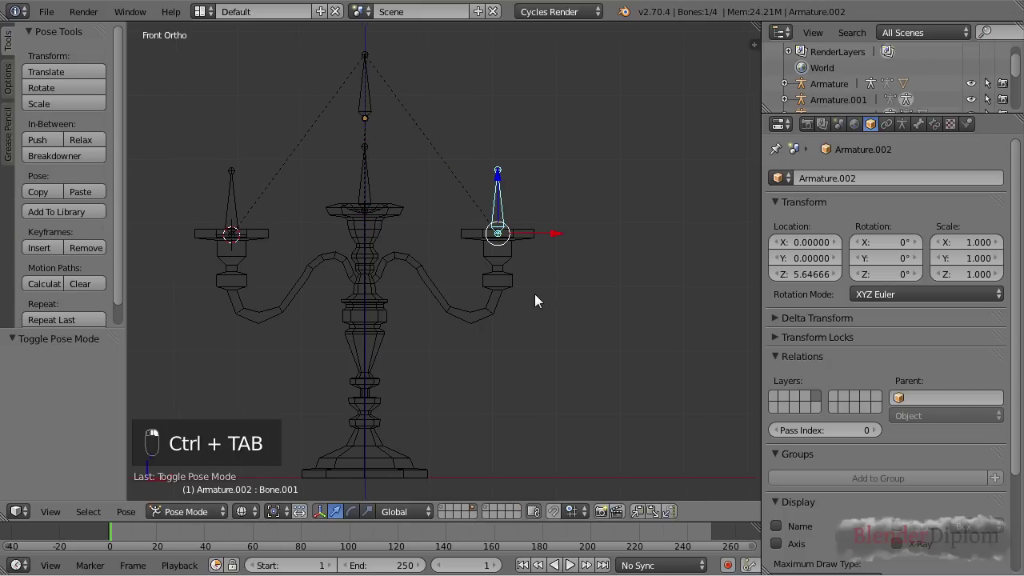
pyautogui.keyDown('shift'); pyautogui.moveTo(534, 298); pyautogui.dragTo(522, 293, button='middle'); pyautogui.keyUp('shift')
# Hook the right candle plate's vertices to Bone.001 using Hook to Selected Object Bone
pyautogui.rightClick(490, 274)
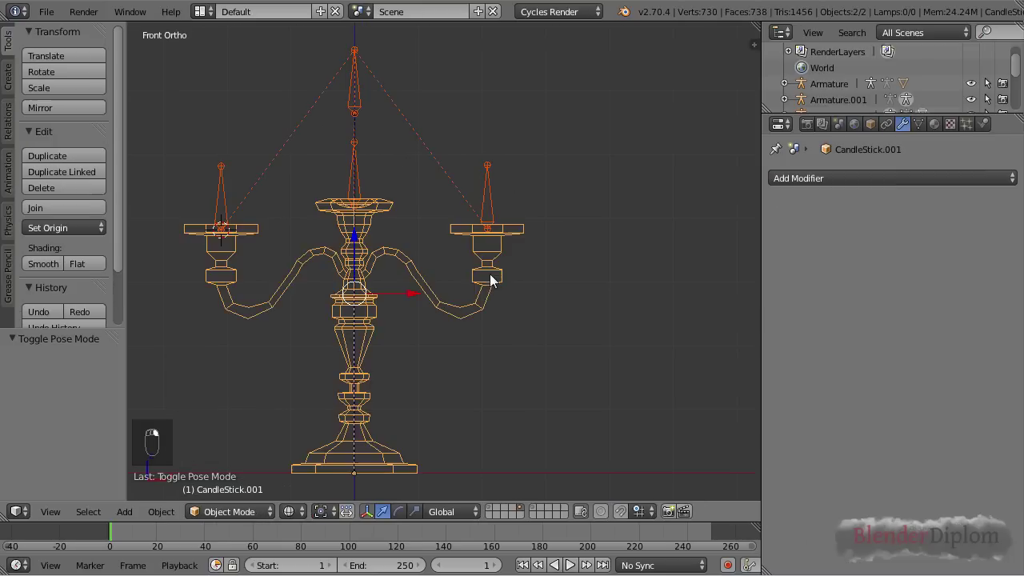
pyautogui.press('Tab')
pyautogui.press('a')
pyautogui.press('a')
pyautogui.press('b')
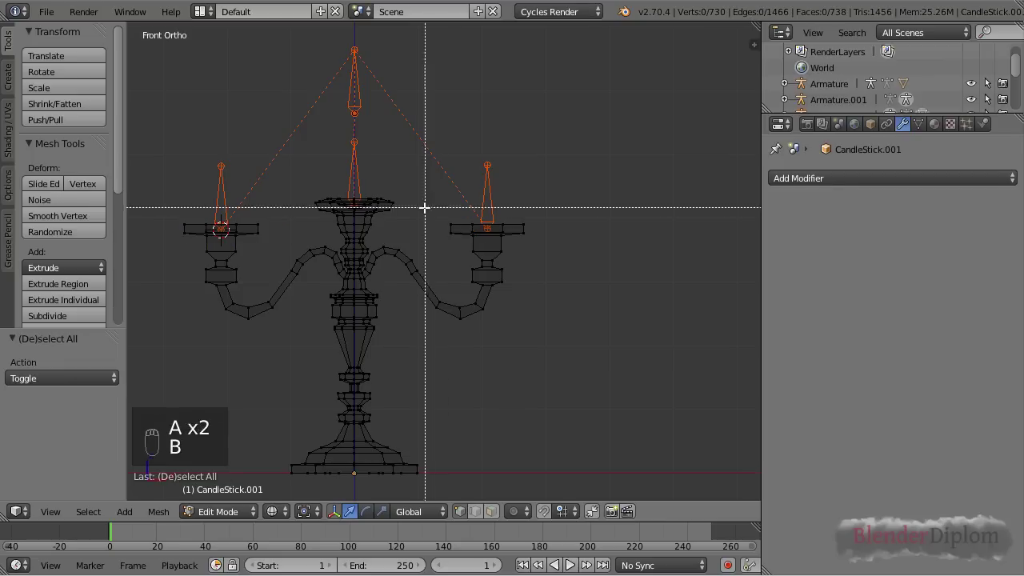
pyautogui.moveTo(424, 206); pyautogui.dragTo(580, 241)
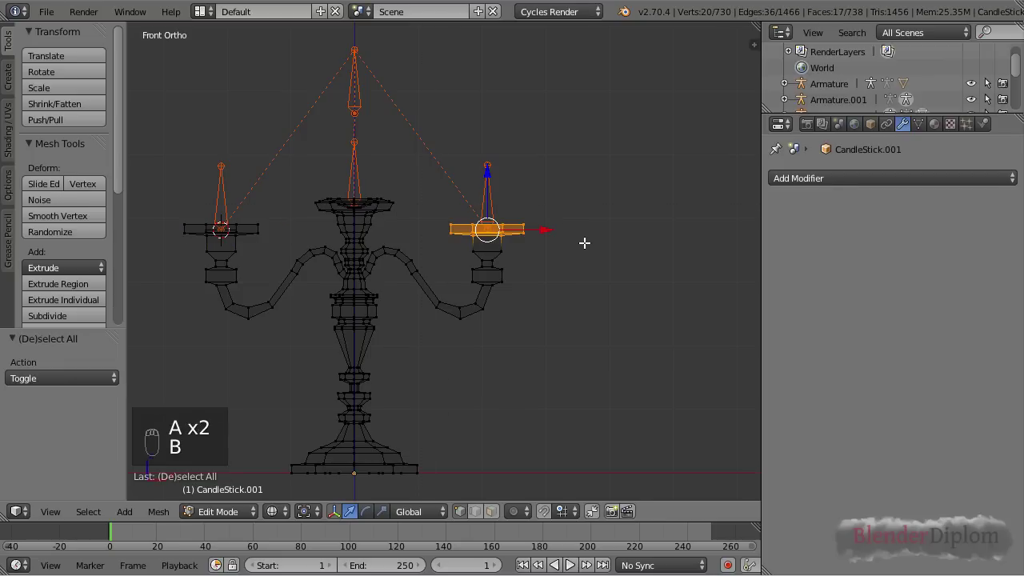
pyautogui.hotkey('ctrl', 'h')
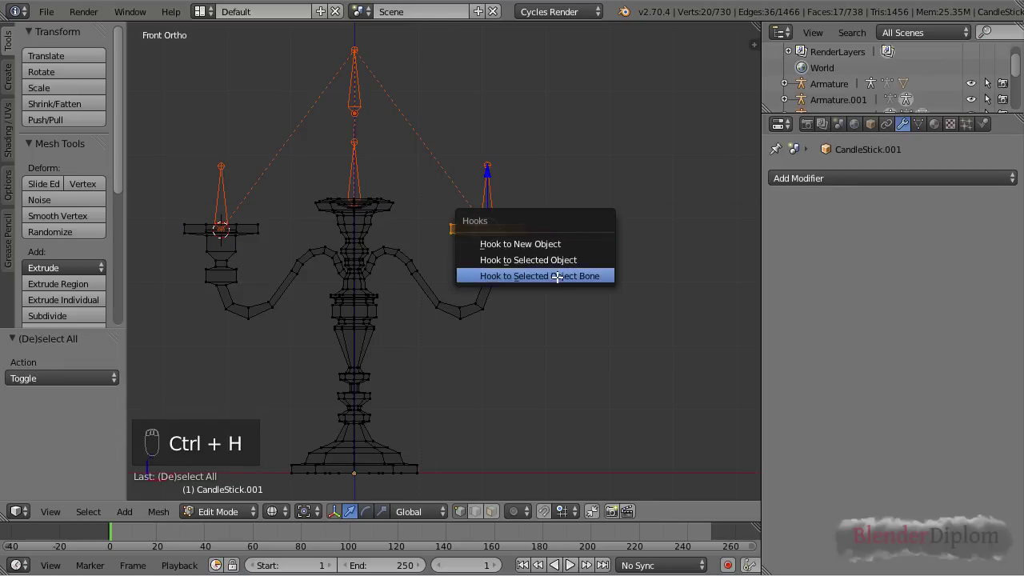
pyautogui.click(576, 276)
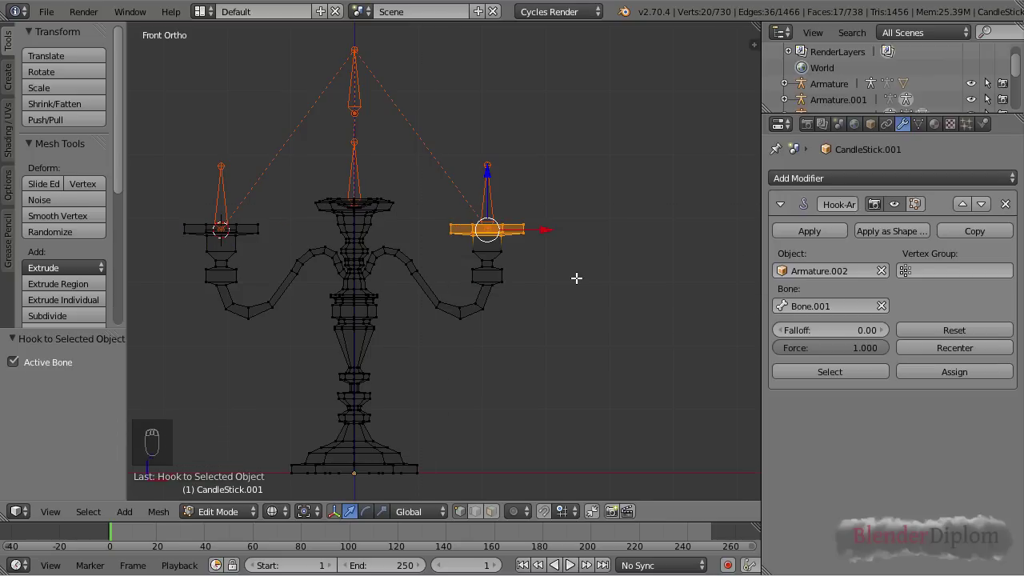
pyautogui.press('Tab')
pyautogui.rightClick(494, 204)
# Pose Bone.001 up and right to test the hook, then clear its location with Alt+G
pyautogui.press('g')
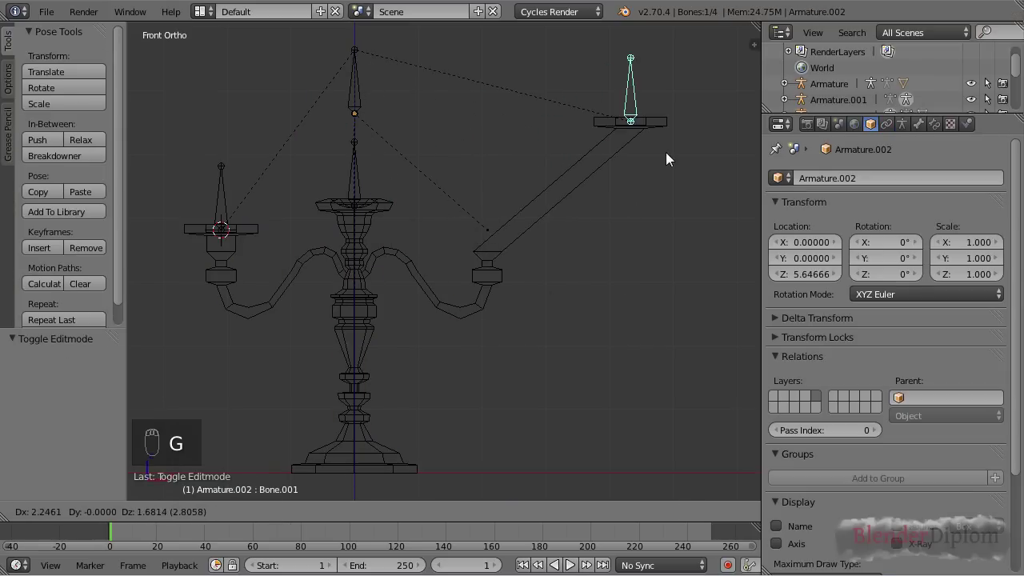
pyautogui.click(577, 156)
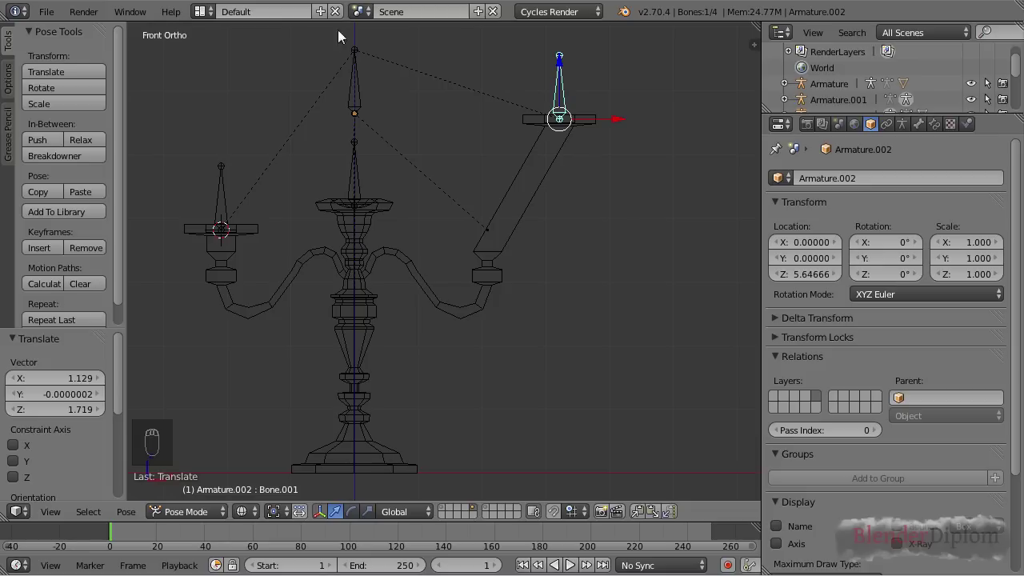
pyautogui.hotkey('alt', 'g')
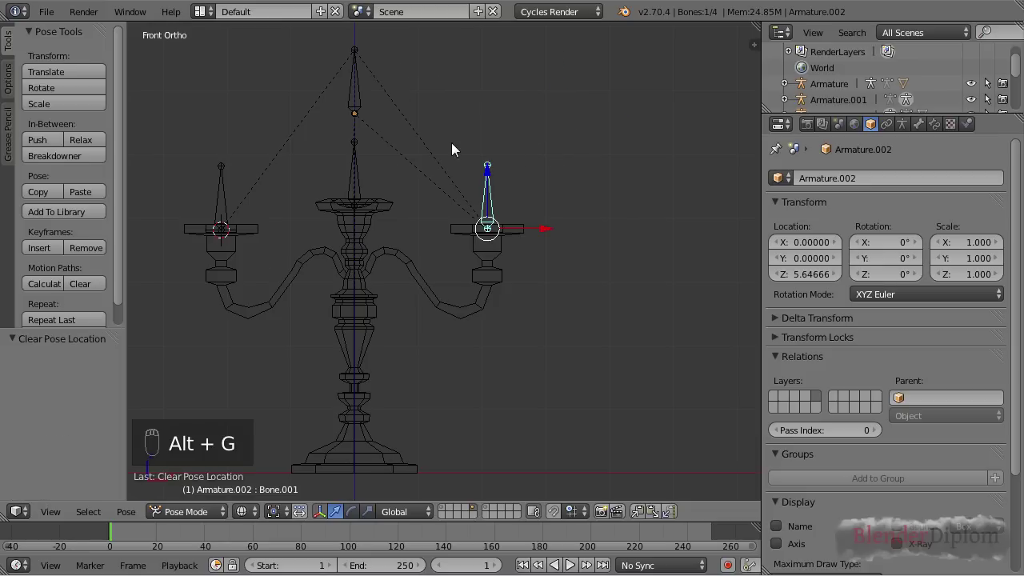
pyautogui.scroll(4, 570, 354)
pyautogui.scroll(-5, 571, 348)
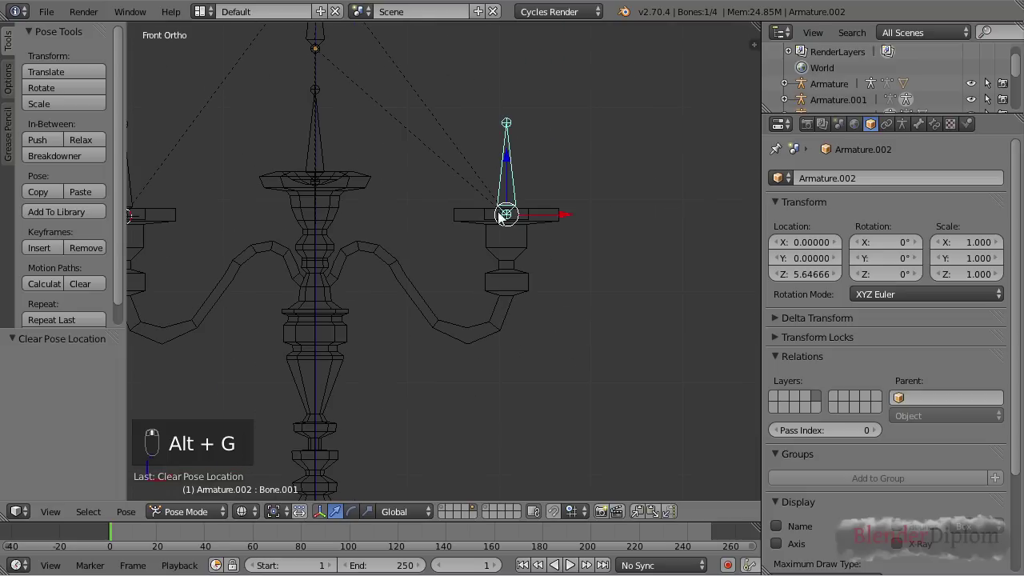
# Raise Bone.001 once more, then reset its location again
pyautogui.press('g')
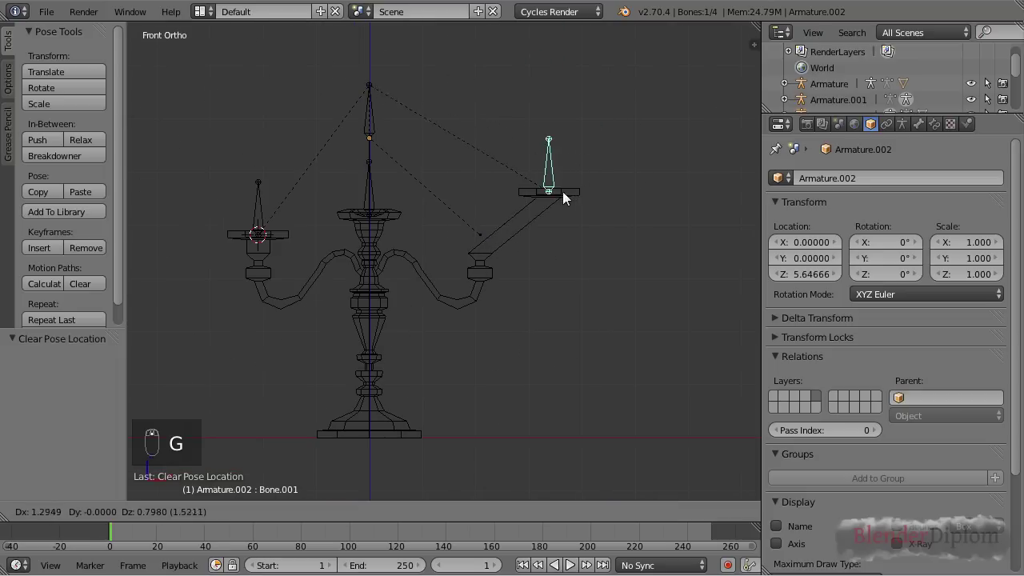
pyautogui.click(607, 190)
pyautogui.scroll(5, 546, 253)
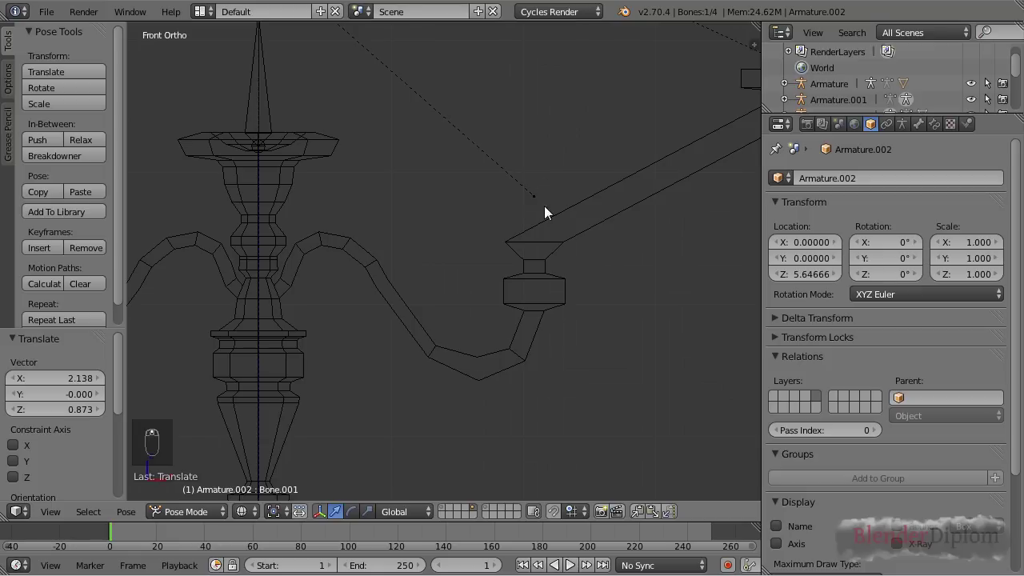
pyautogui.scroll(-5, 521, 224)
pyautogui.hotkey('alt', 'g')
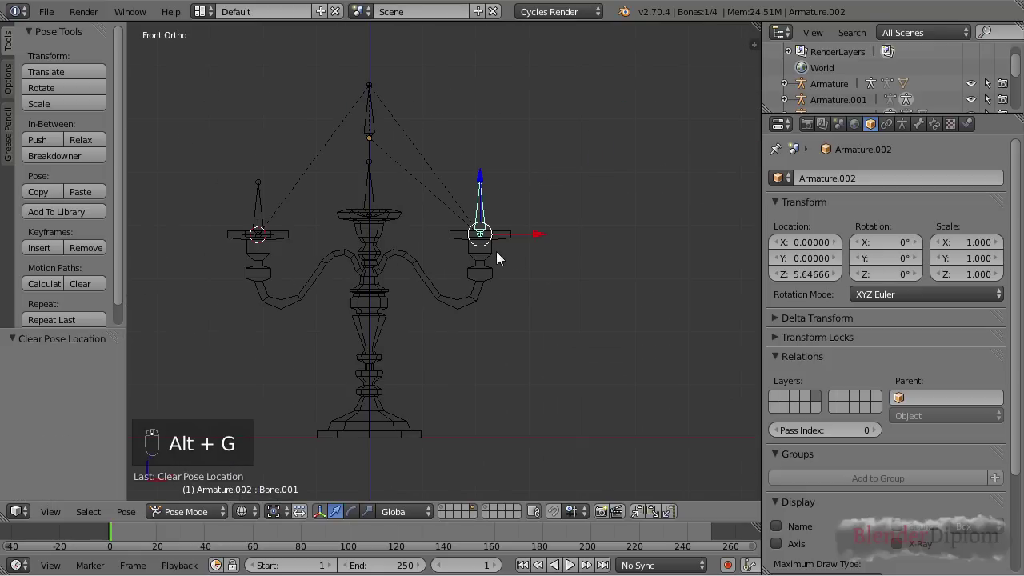
pyautogui.press('Tab')
pyautogui.press('Tab')
pyautogui.press('Tab')
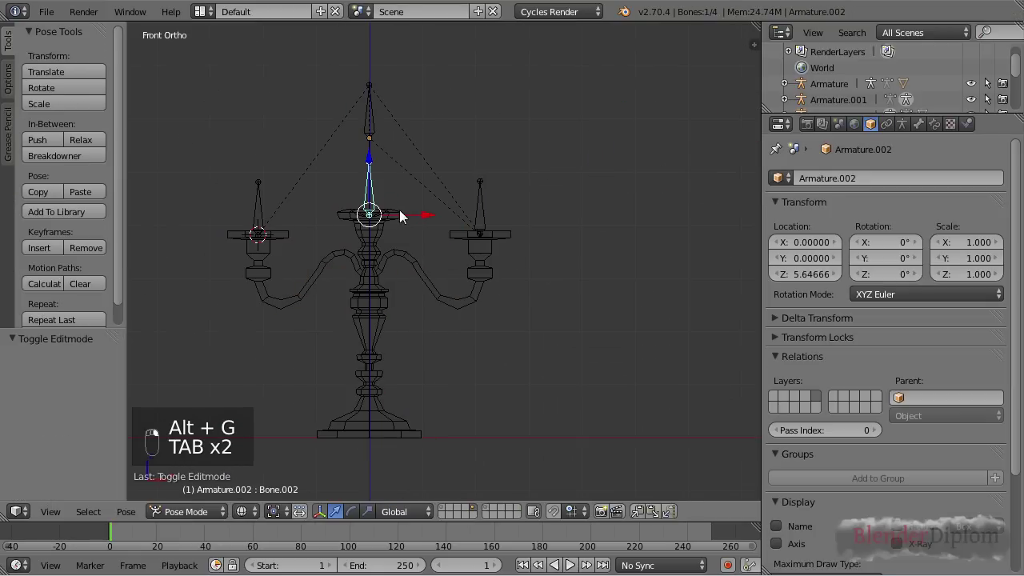
# Box-select the central top dish's vertices and hook them to the selected bone
pyautogui.press('a')
pyautogui.press('a')
pyautogui.press('a')
pyautogui.press('a')
pyautogui.press('b')
pyautogui.moveTo(324, 190); pyautogui.dragTo(409, 219)
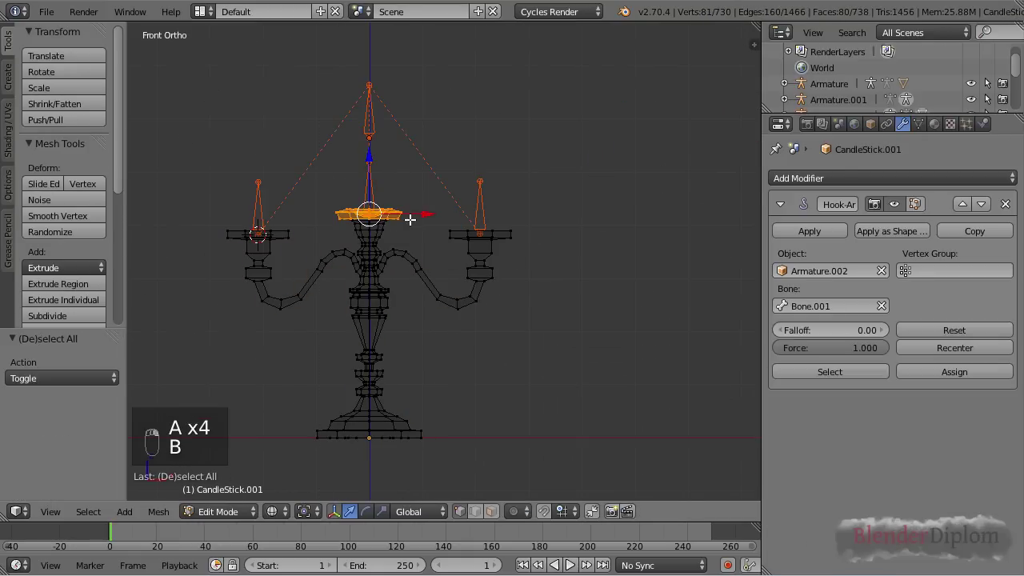
pyautogui.hotkey('ctrl', 'h')
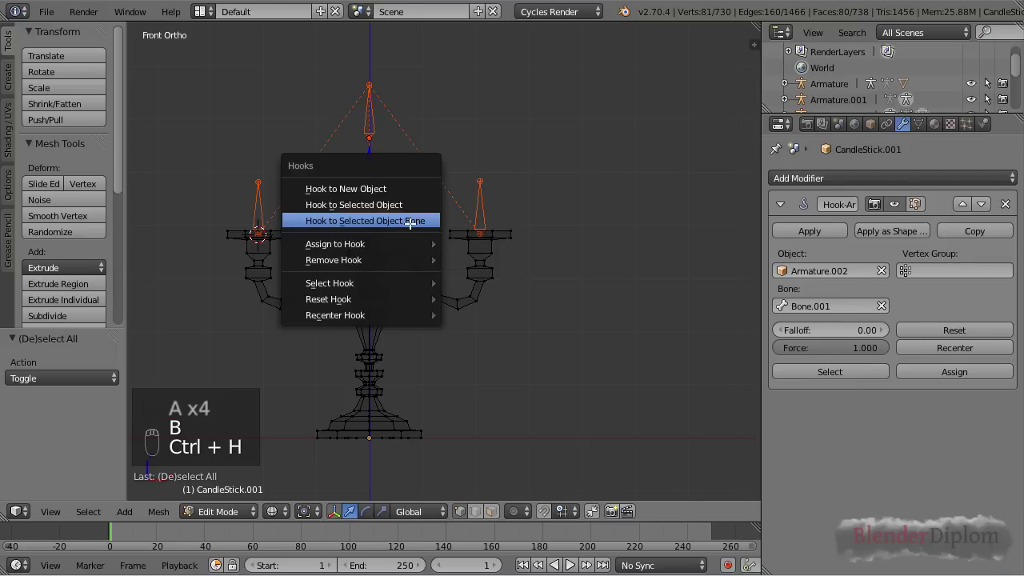
pyautogui.click(409, 220)
pyautogui.press('Tab')
# Hook the left candle plate's vertices to the left candle bone
pyautogui.keyDown('shift'); pyautogui.scroll(2, 364, 249); pyautogui.keyUp('shift')
pyautogui.rightClick(400, 114)
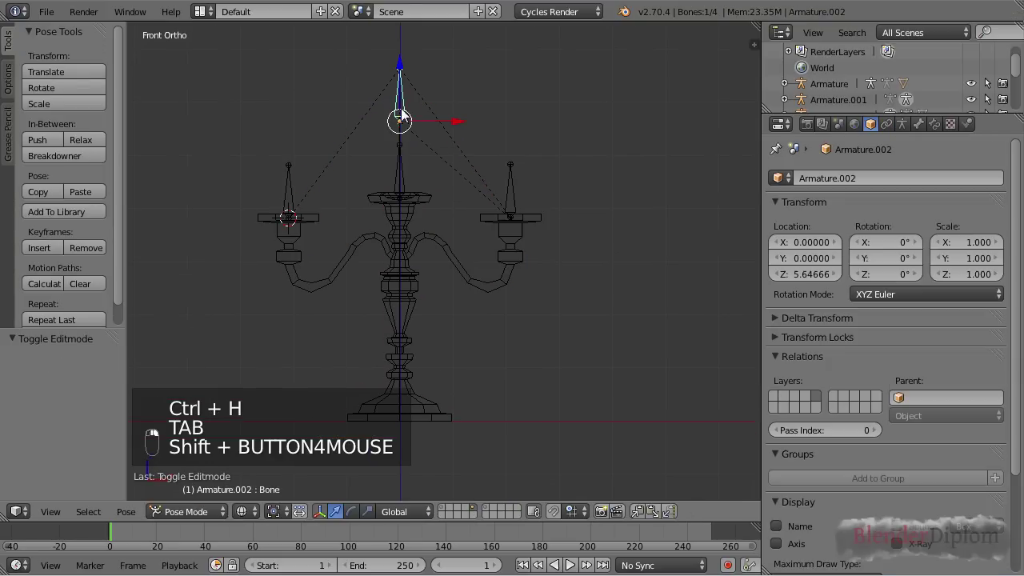
pyautogui.rightClick(288, 196)
pyautogui.scroll(2, 349, 239)
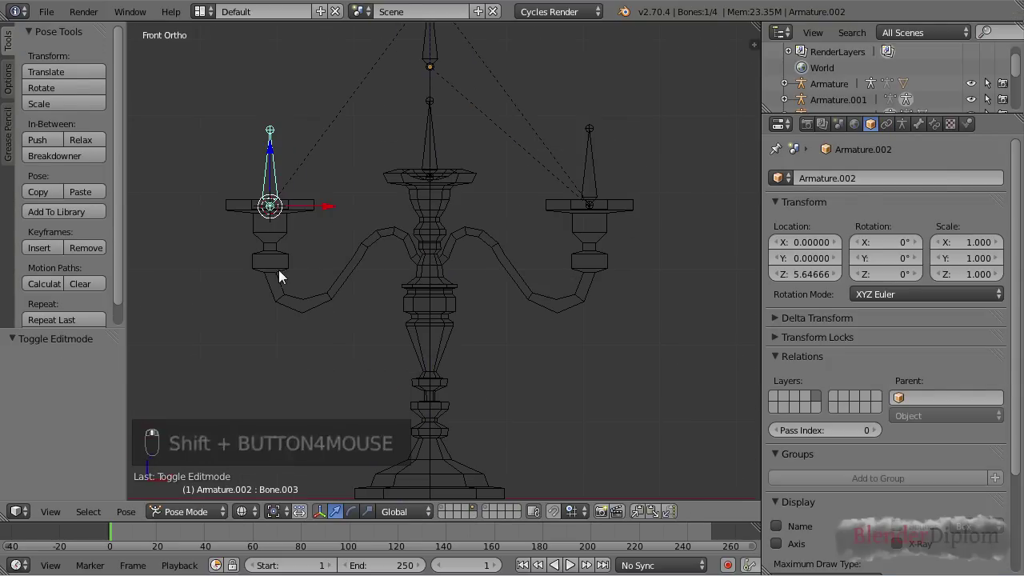
pyautogui.rightClick(280, 274)
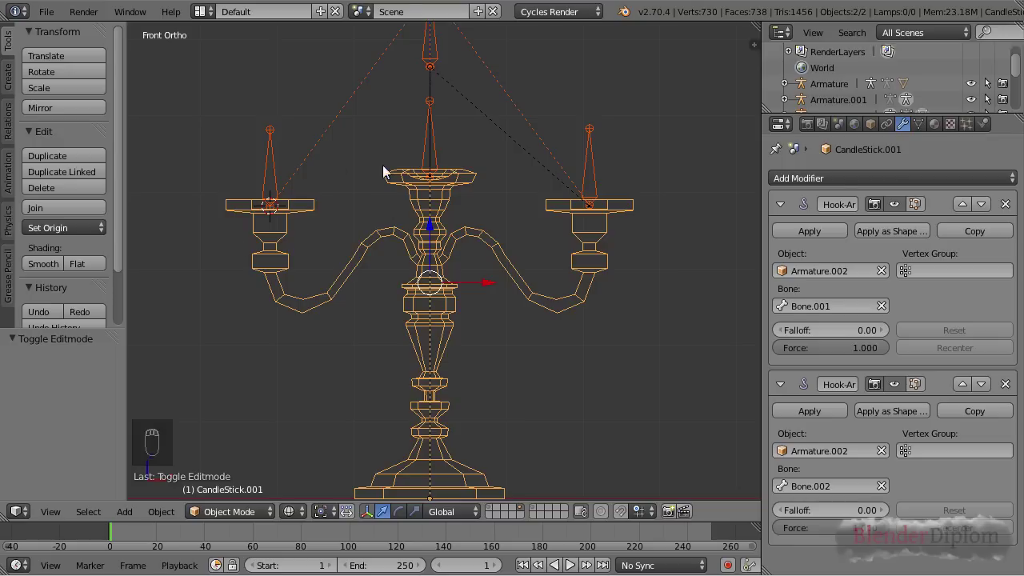
pyautogui.press('Tab')
pyautogui.press('a')
pyautogui.press('a')
pyautogui.press('b')
pyautogui.moveTo(183, 184); pyautogui.dragTo(344, 218)
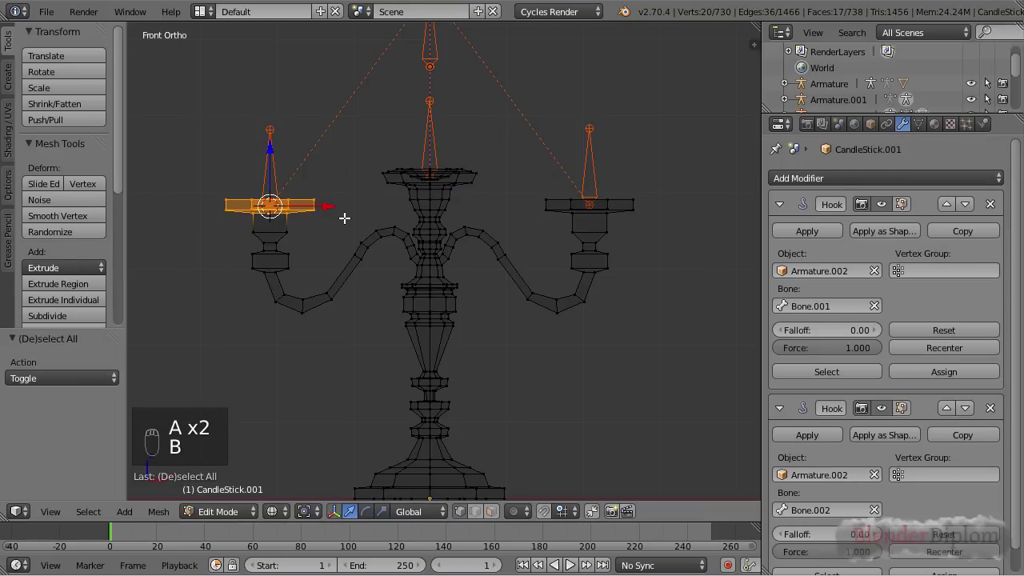
pyautogui.hotkey('ctrl', 'h')
pyautogui.click(344, 215)
pyautogui.press('Tab')
# Test the hooks by raising the right candle bone, then toggle the armature out of Pose Mode
pyautogui.press('h')
pyautogui.hotkey('alt', 'h')
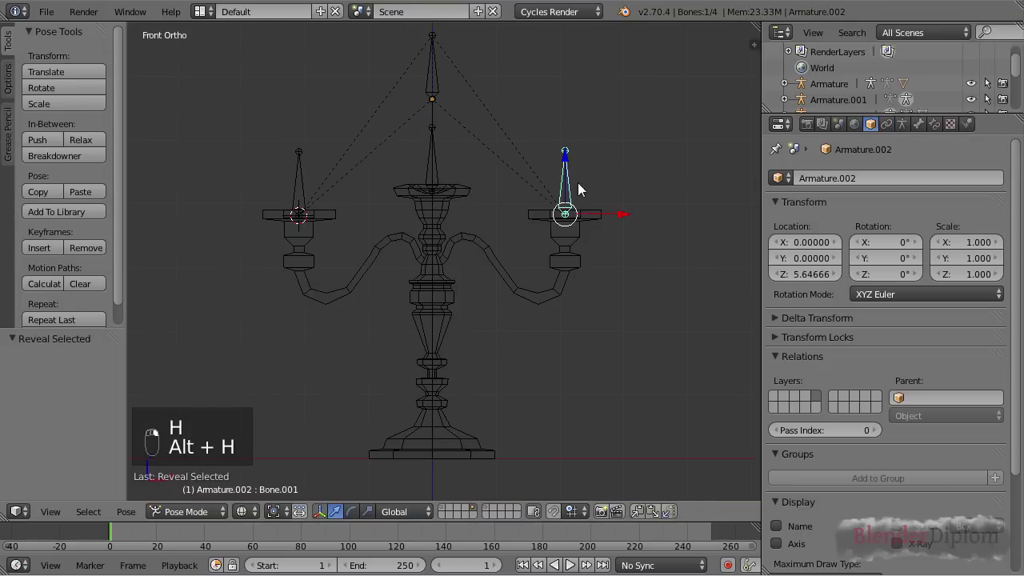
pyautogui.press('g')
pyautogui.click(558, 156)
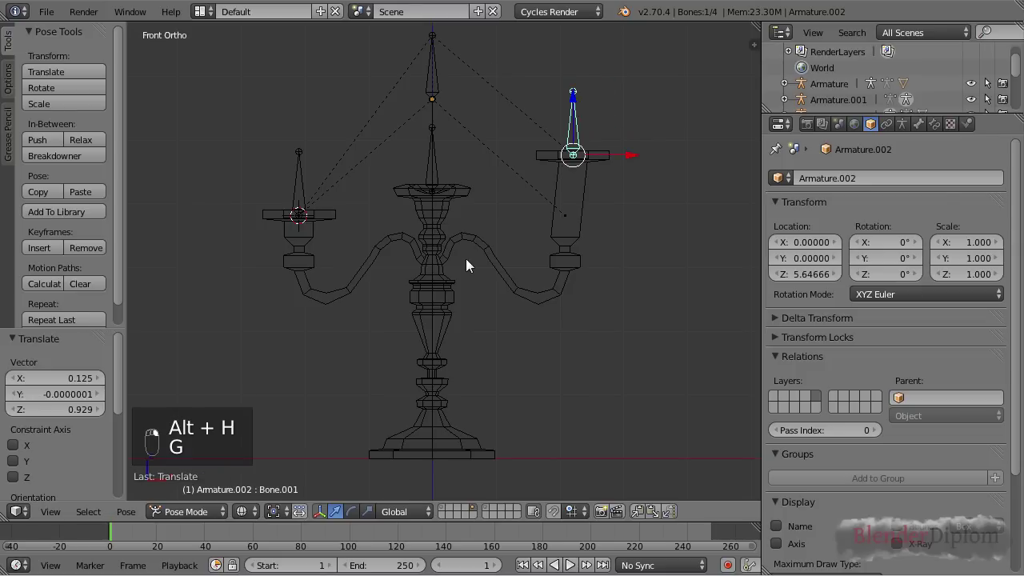
pyautogui.hotkey('ctrl', 'Tab')
pyautogui.hotkey('ctrl', 'Tab')
# Reset the moved bone, then add a Laplacian Deform anchored to Group and bind it
pyautogui.hotkey('alt', 'g')
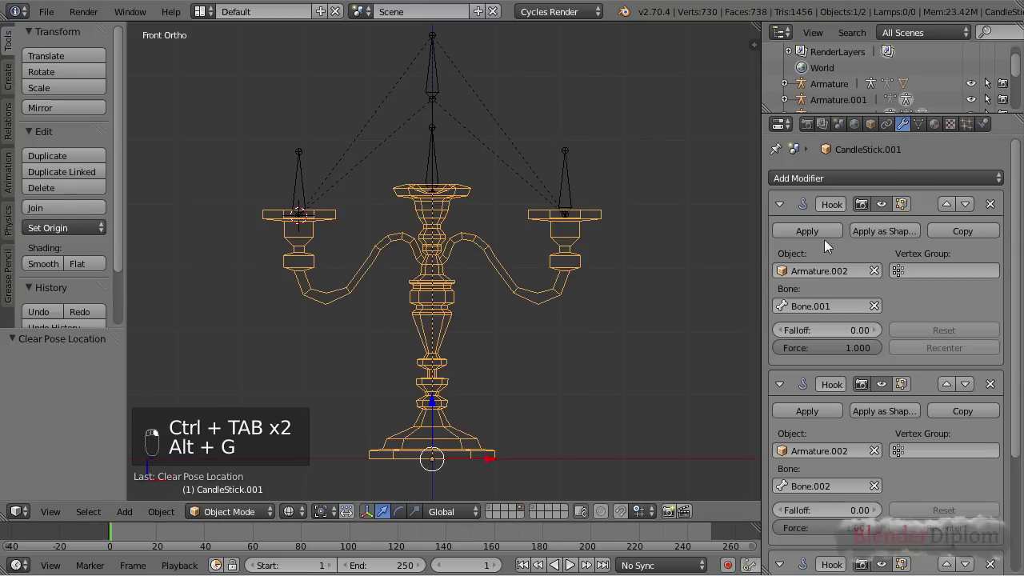
pyautogui.click(895, 176)
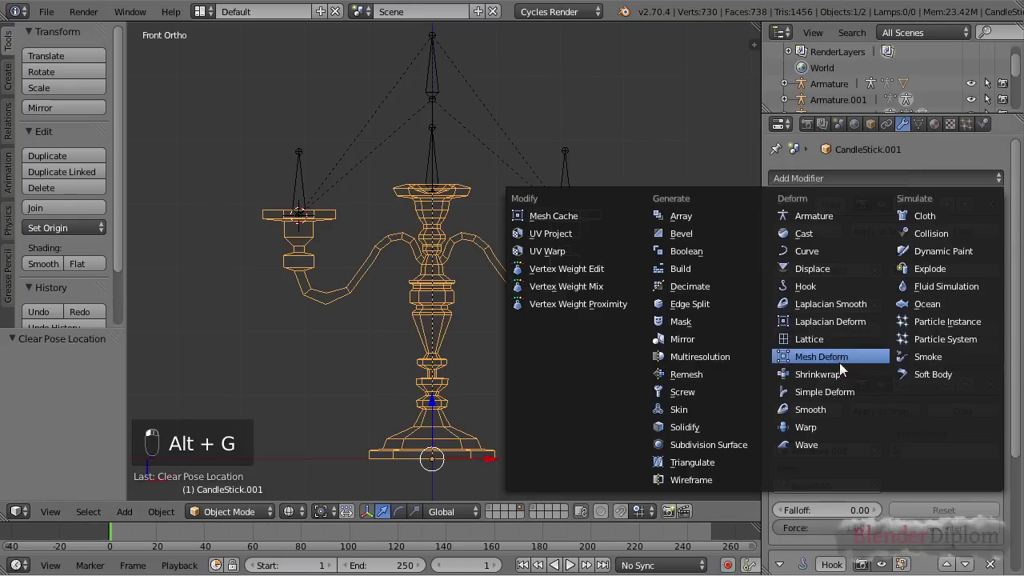
pyautogui.click(842, 324)
pyautogui.scroll(-5, 916, 449)
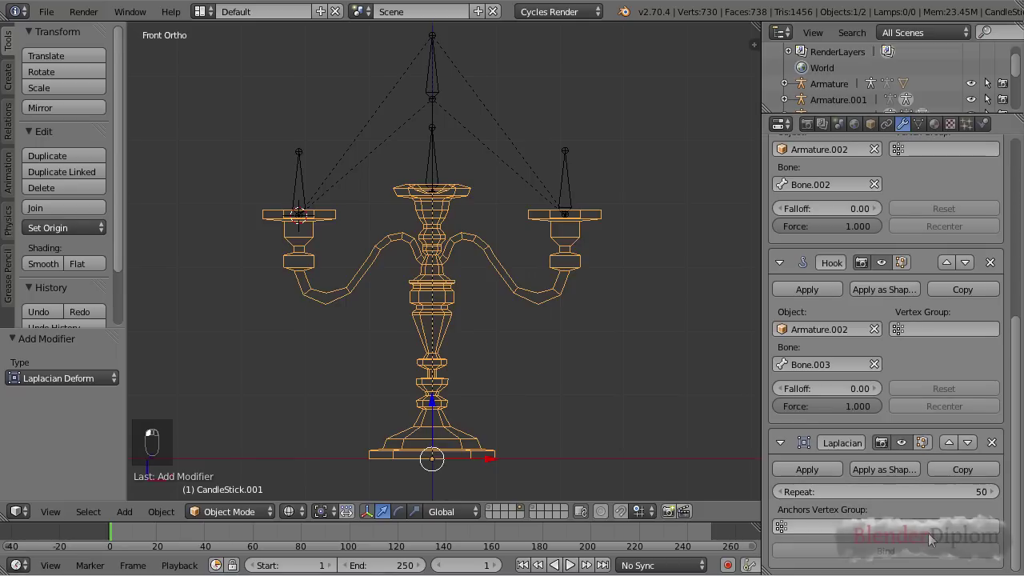
pyautogui.click(810, 526)
pyautogui.click(849, 363)
pyautogui.click(885, 550)
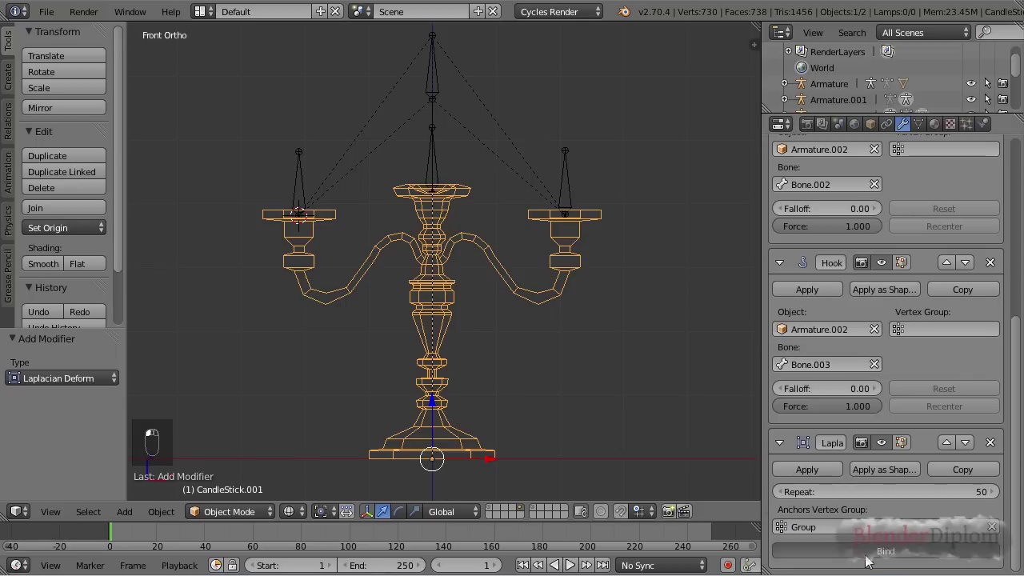
pyautogui.rightClick(564, 182)
# Test-move the right candle bone, then try moving the whole armature and cancel
pyautogui.press('g')
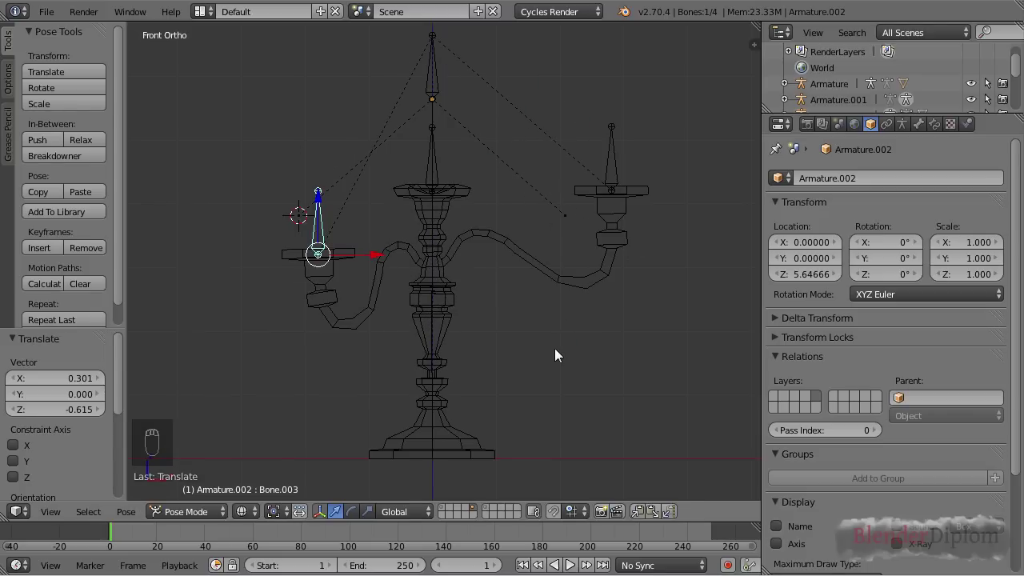
pyautogui.hotkey('ctrl', 'Tab')
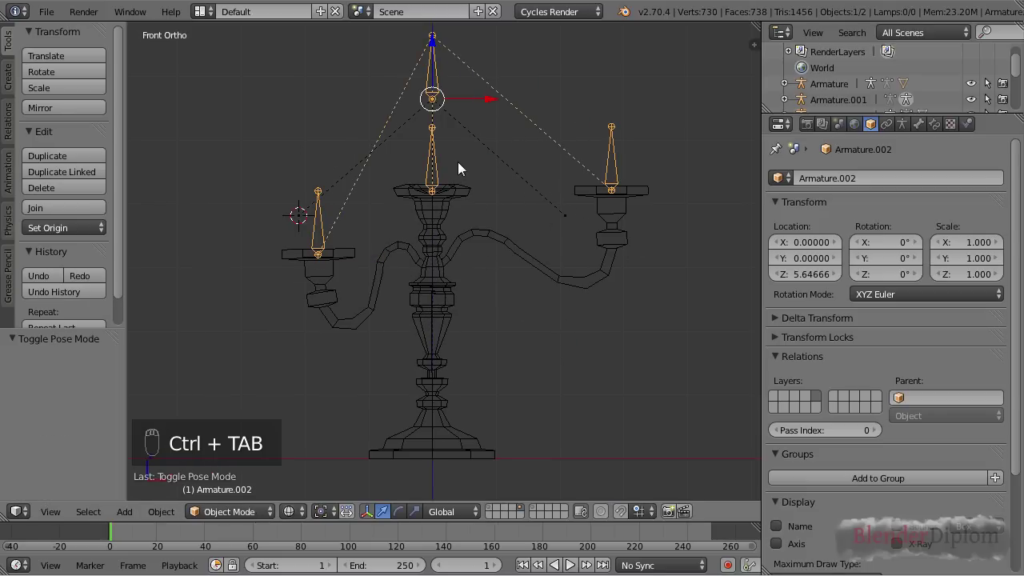
pyautogui.press('g')
pyautogui.rightClick(404, 221)
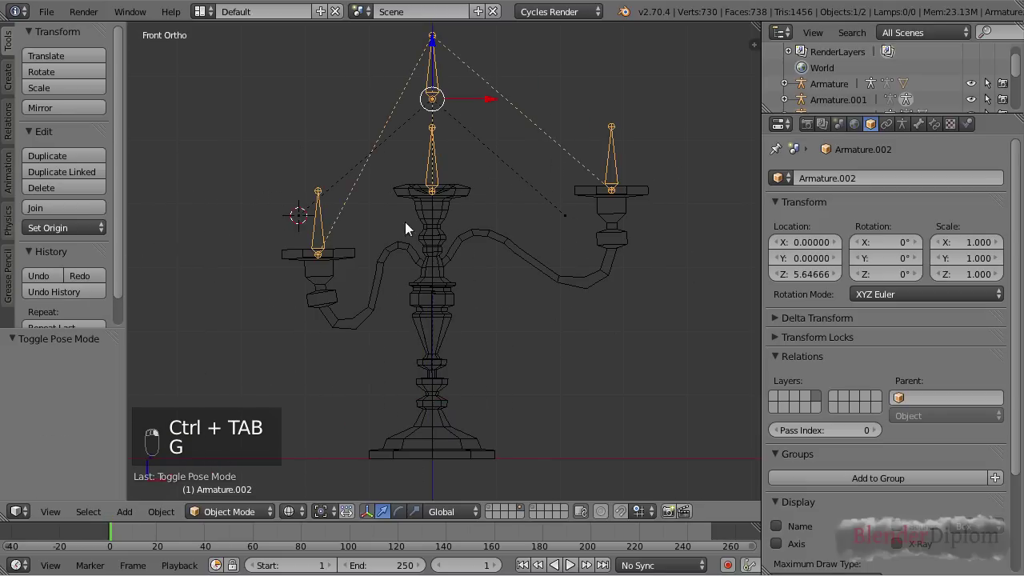
# Try moving the candlestick mesh and the armature, cancelling each move
pyautogui.scroll(-2, 467, 288)
pyautogui.rightClick(468, 290)
pyautogui.press('g')
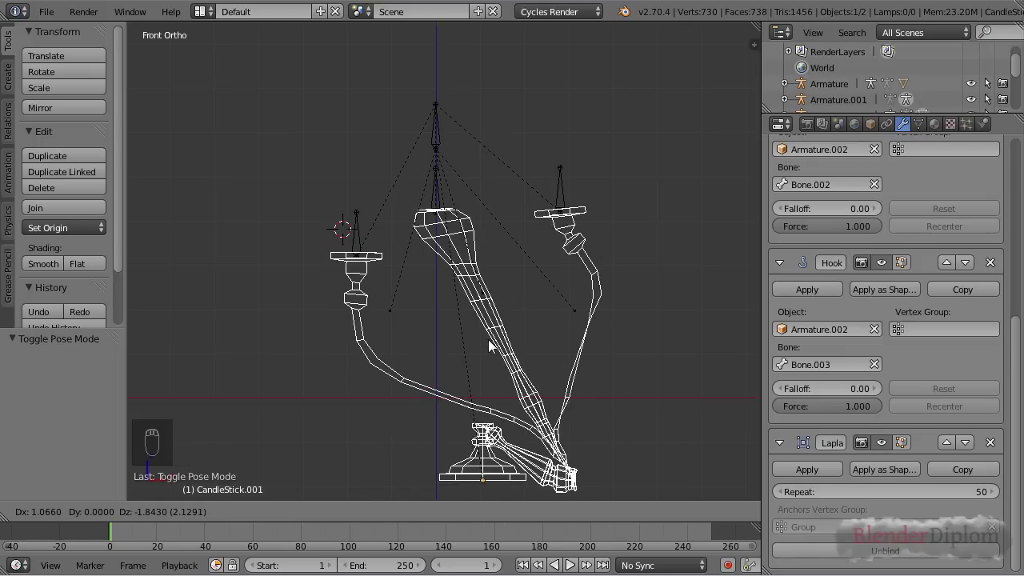
pyautogui.rightClick(488, 339)
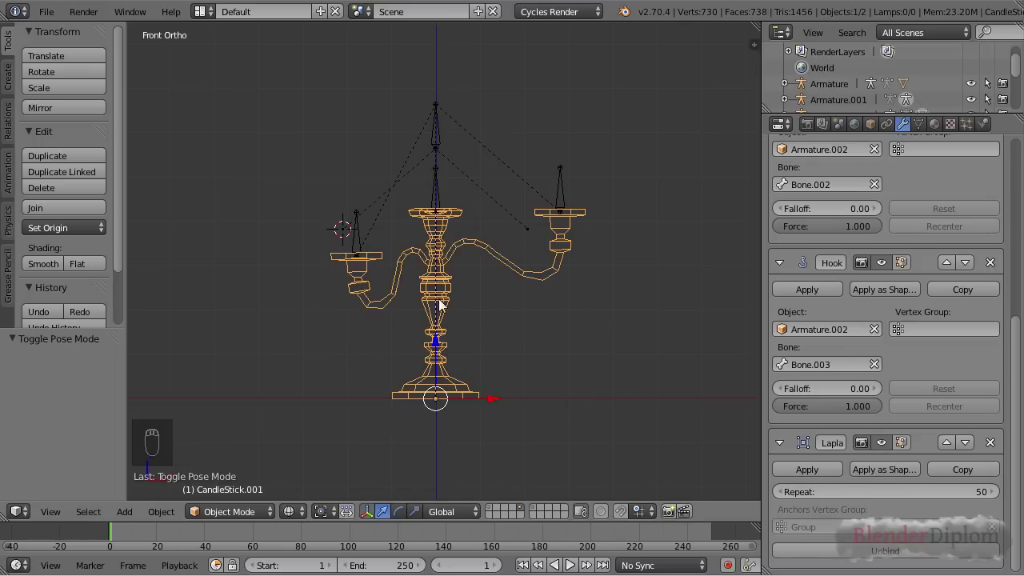
pyautogui.rightClick(429, 182)
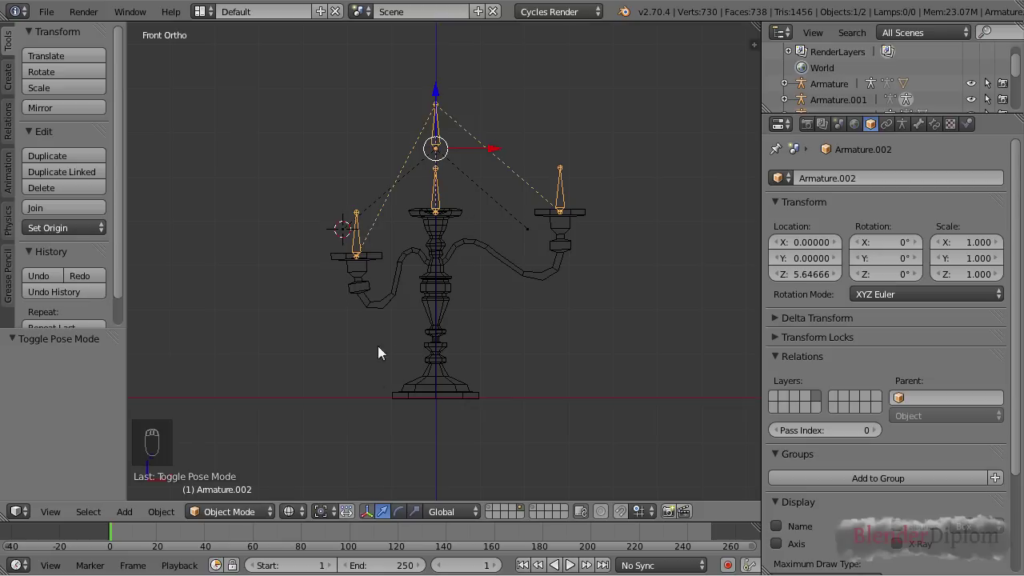
pyautogui.keyDown('shift'); pyautogui.moveTo(438, 318); pyautogui.dragTo(436, 270, button='middle'); pyautogui.keyUp('shift')
pyautogui.press('g')
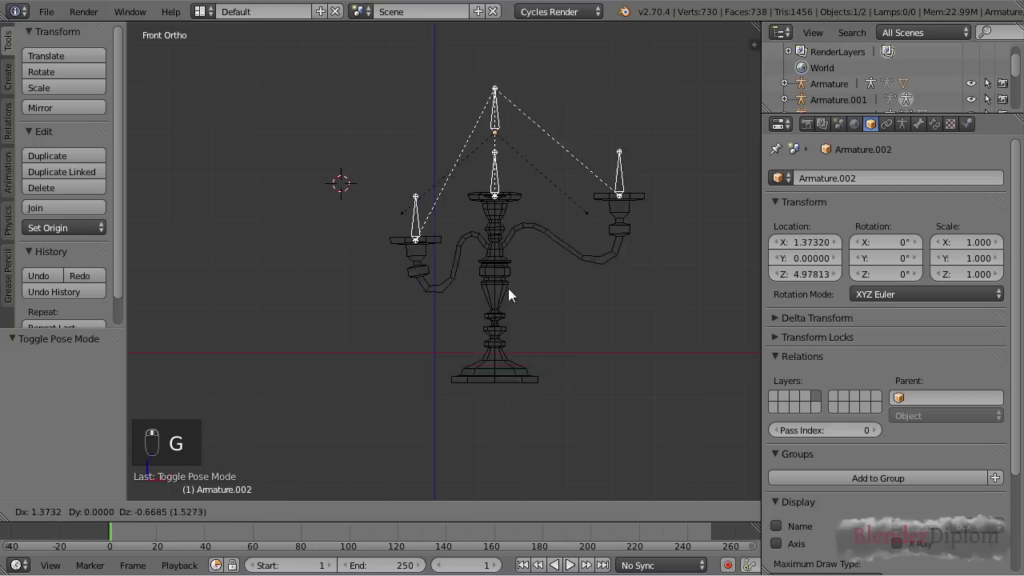
pyautogui.rightClick(516, 250)
# In Pose Mode, move the left candle bone up and outward
pyautogui.hotkey('ctrl', 'Tab')
pyautogui.press('g')
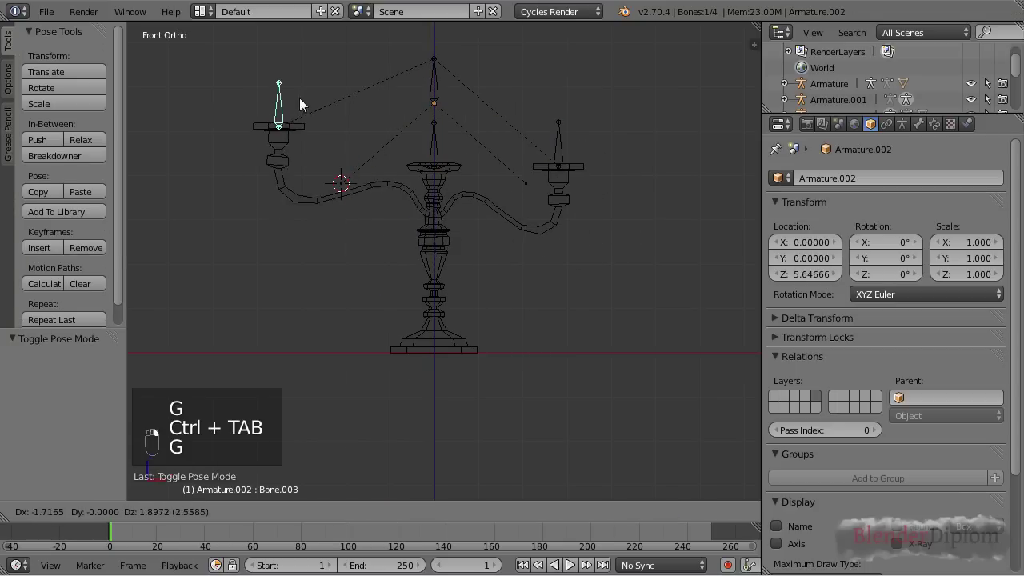
pyautogui.click(356, 131)
# Clear the pose locations of the left candle bone and then all bones with Alt+G
pyautogui.hotkey('alt', 'g')
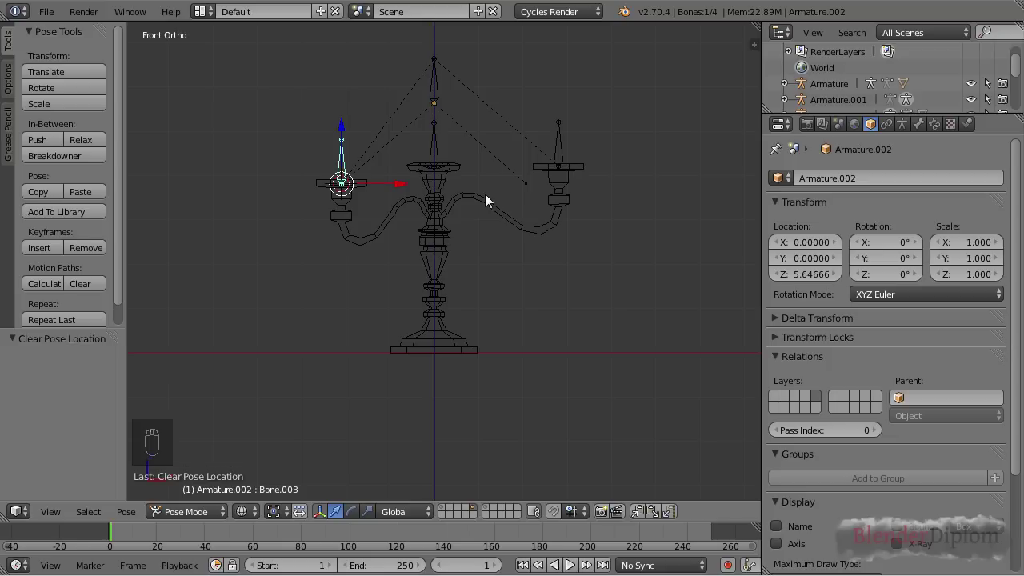
pyautogui.press('a')
pyautogui.press('a')
pyautogui.press('a')
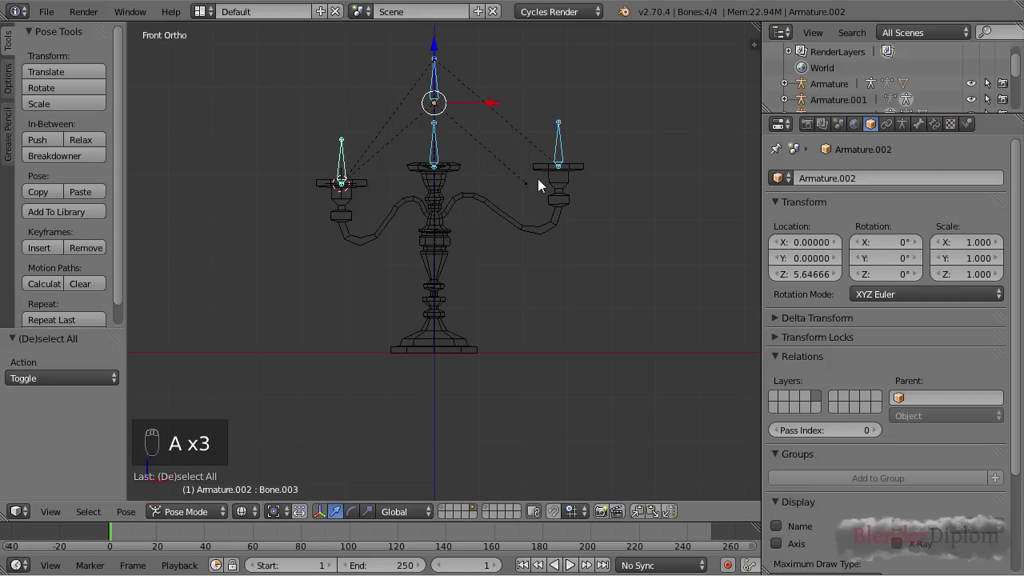
pyautogui.hotkey('alt', 'g')
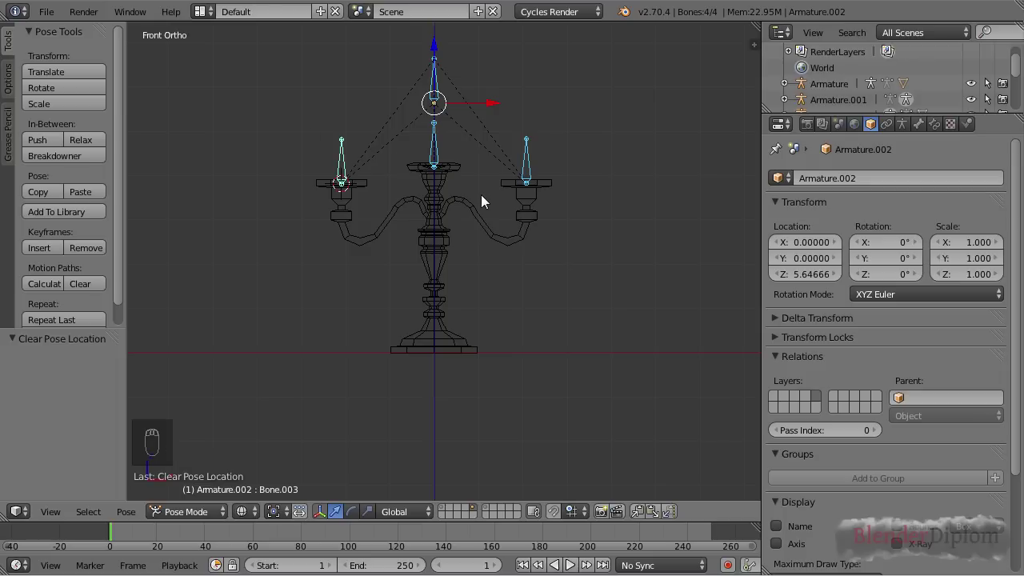
pyautogui.keyDown('shift'); pyautogui.moveTo(481, 197); pyautogui.dragTo(481, 254, button='middle'); pyautogui.keyUp('shift')
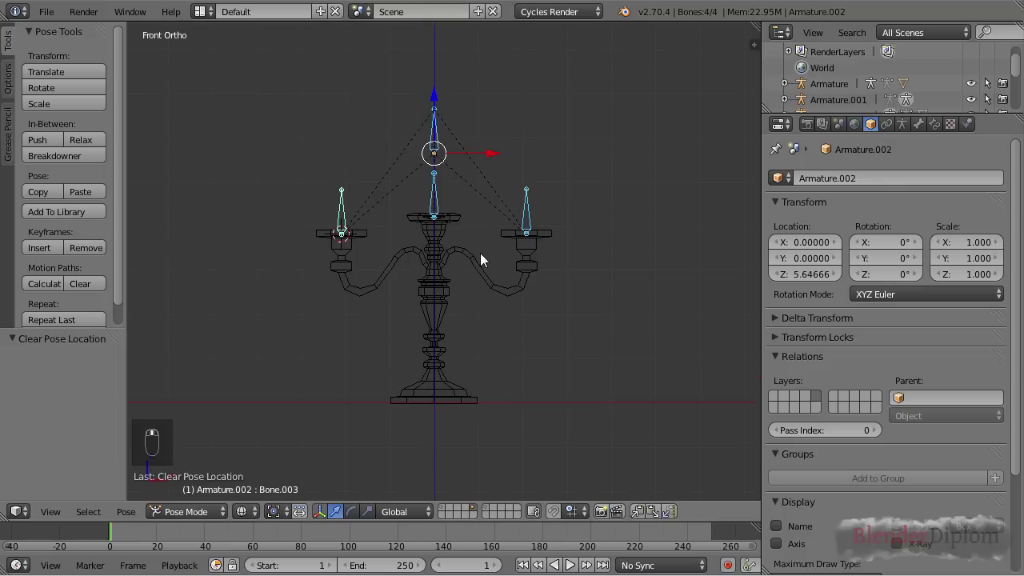